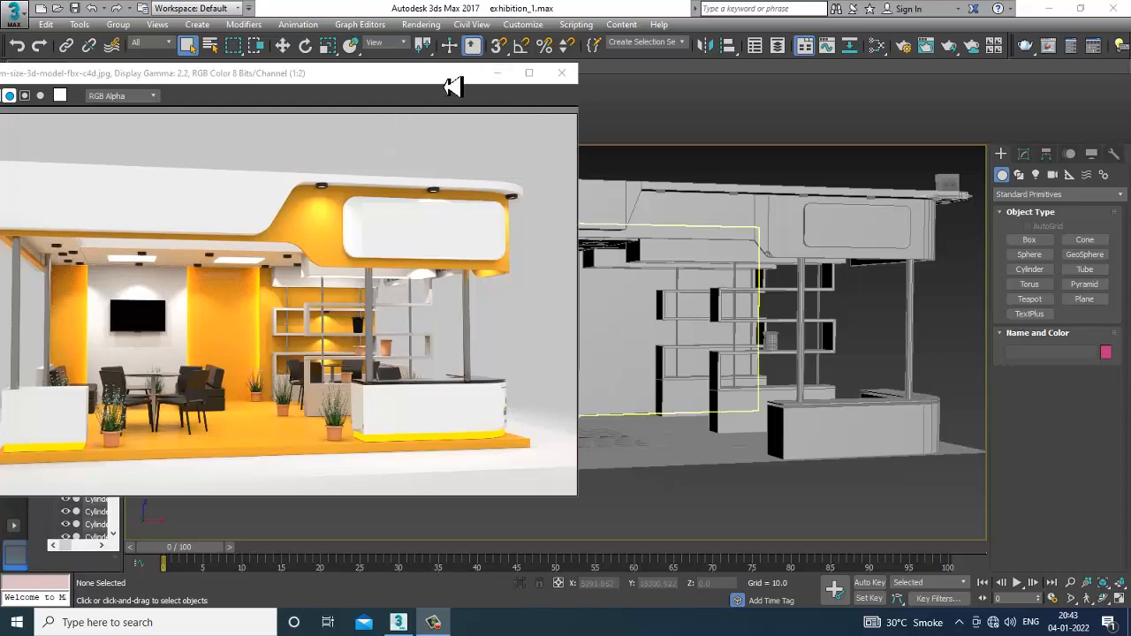
- Examine the table and chairs in the reference image and the corresponding floor area of the stand model
{"action": "left_click_drag", "start_coordinate": [451, 86], "coordinate": [390, 92]}
{"action": "middle_click_drag", "start_coordinate": [751, 283], "coordinate": [782, 335], "text": "alt"}
{"action": "scroll", "coordinate": [783, 316], "scroll_direction": "down", "scroll_amount": 4}
{"action": "scroll", "coordinate": [796, 311], "scroll_direction": "up", "scroll_amount": 8}
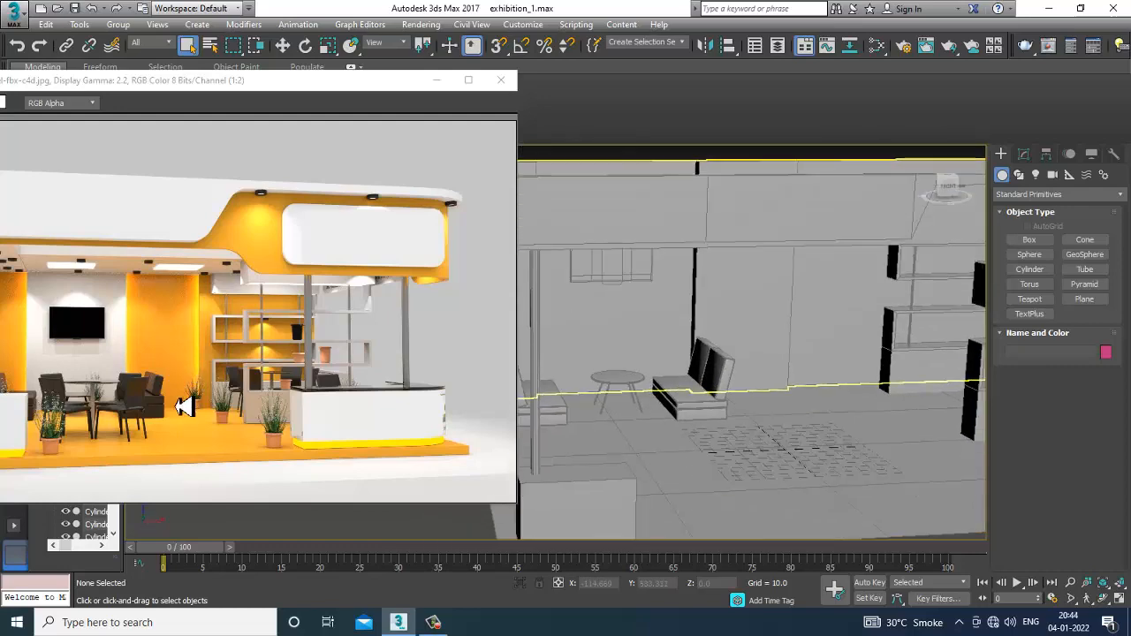
{"action": "left_click_drag", "start_coordinate": [143, 86], "coordinate": [171, 79]}
{"action": "scroll", "coordinate": [130, 355], "scroll_direction": "up", "scroll_amount": 1}
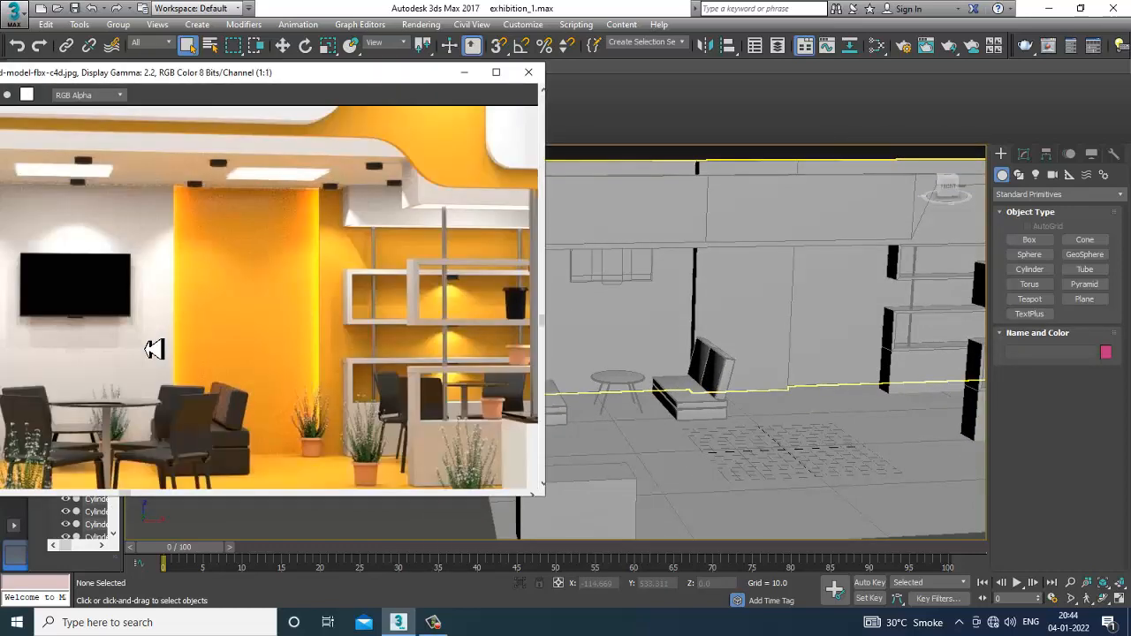
{"action": "middle_click_drag", "start_coordinate": [189, 354], "coordinate": [306, 250]}
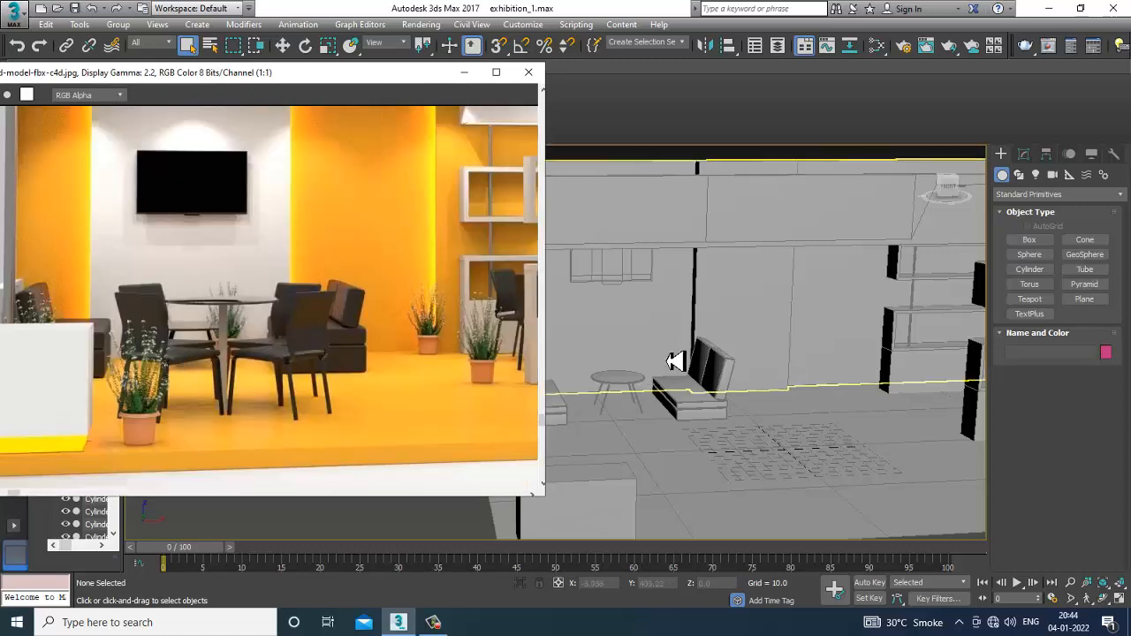
{"action": "middle_click_drag", "start_coordinate": [677, 361], "coordinate": [690, 317], "text": "alt"}
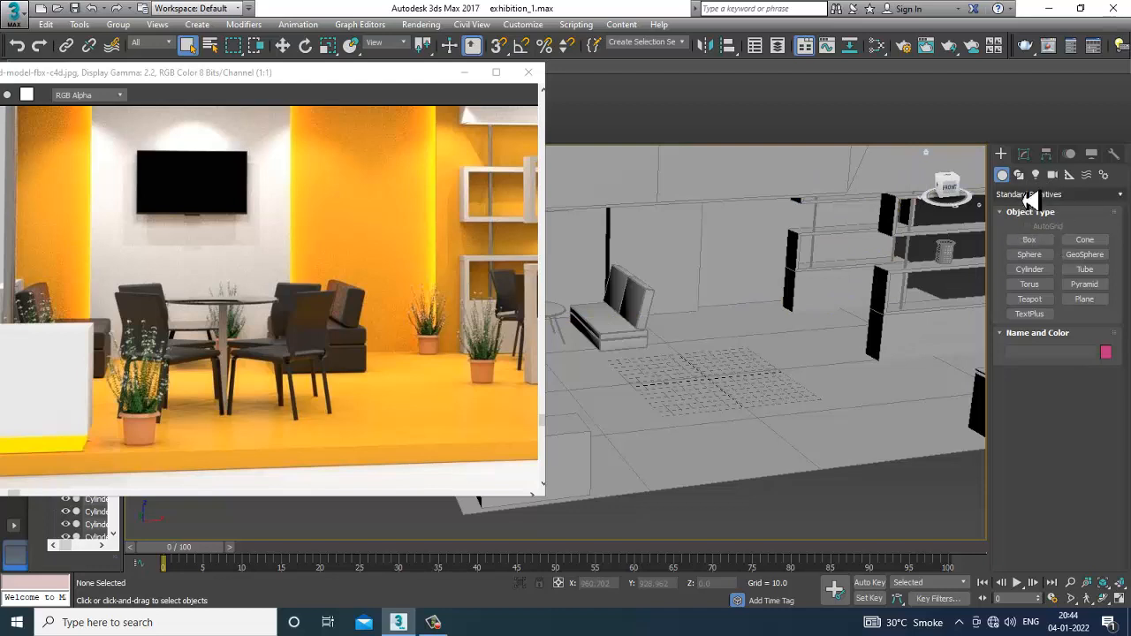
- Create a flat cylinder of about 28 radius and 3.3 height on the floor in front of the small round table
{"action": "left_click", "coordinate": [1033, 269]}
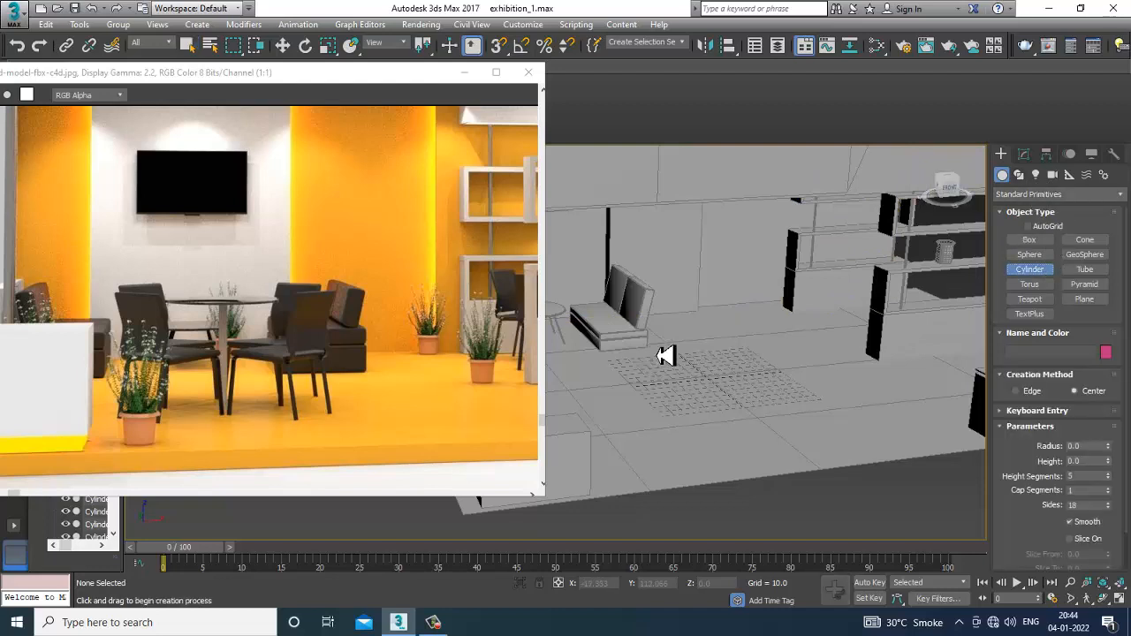
{"action": "middle_click_drag", "start_coordinate": [720, 348], "coordinate": [755, 358]}
{"action": "left_click_drag", "start_coordinate": [381, 76], "coordinate": [275, 101]}
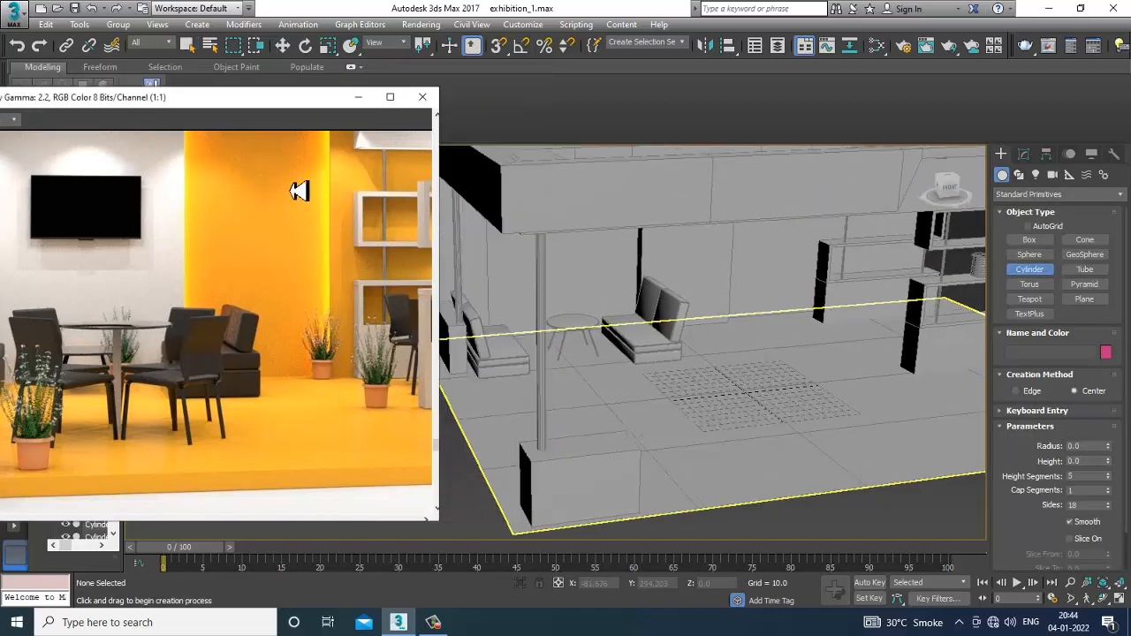
{"action": "key", "text": "alt+w"}
{"action": "middle_click", "coordinate": [502, 298]}
{"action": "key", "text": "alt+w"}
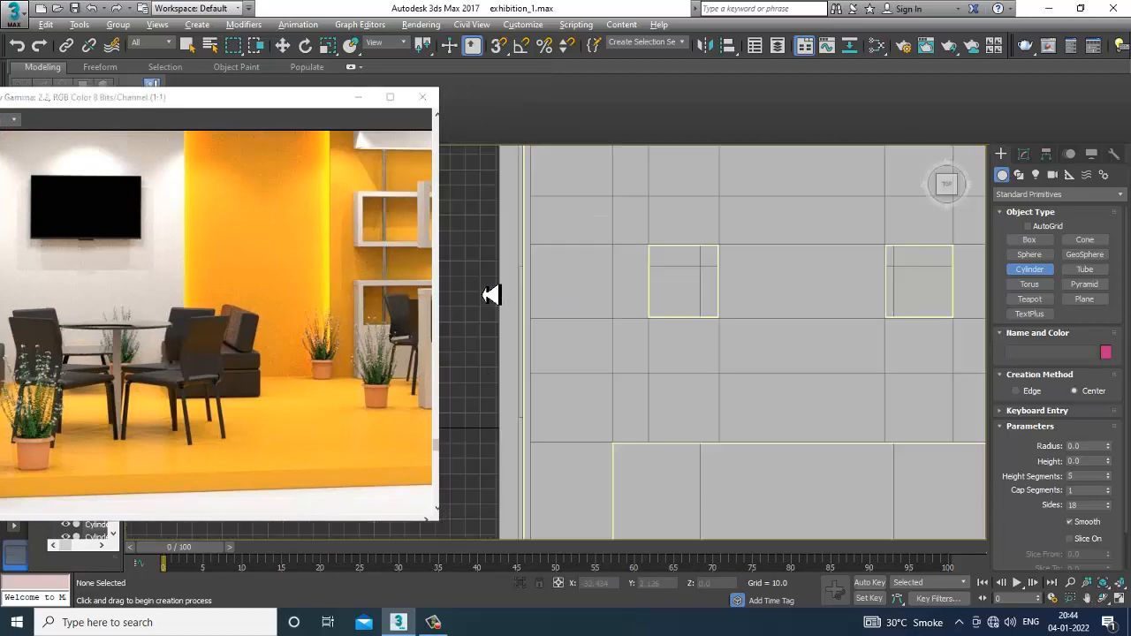
{"action": "scroll", "coordinate": [495, 297], "scroll_direction": "down", "scroll_amount": 3}
{"action": "middle_click_drag", "start_coordinate": [610, 340], "coordinate": [613, 379]}
{"action": "key", "text": "F3"}
{"action": "scroll", "coordinate": [650, 351], "scroll_direction": "up", "scroll_amount": 2}
{"action": "left_click_drag", "start_coordinate": [595, 338], "coordinate": [627, 363]}
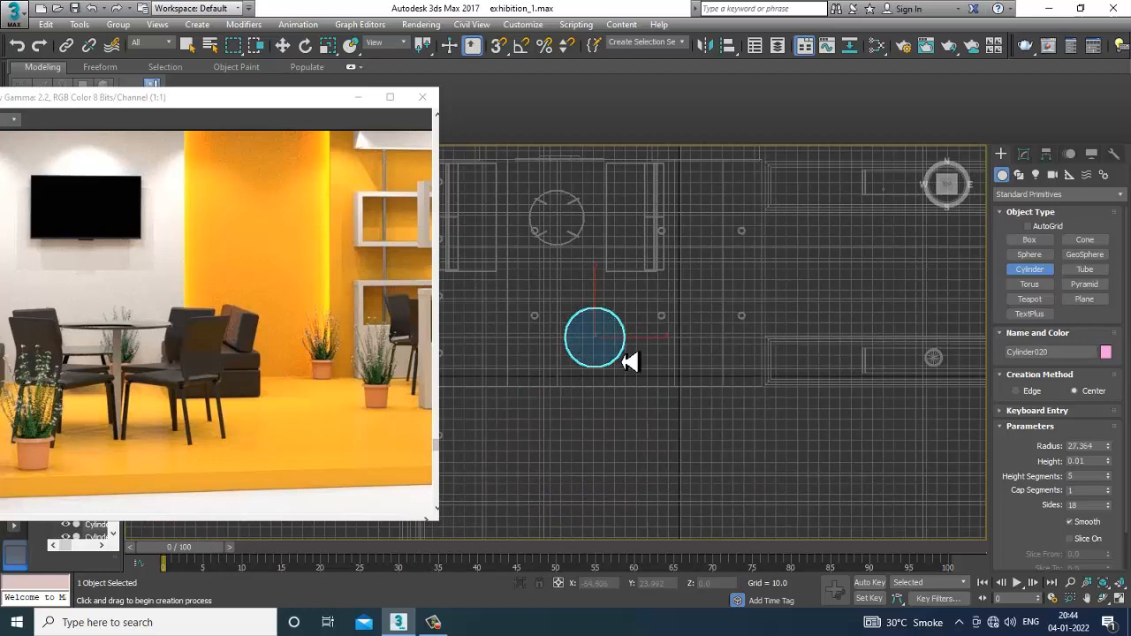
{"action": "left_click", "coordinate": [629, 358]}
{"action": "key", "text": "w"}
{"action": "key", "text": "alt+w"}
{"action": "right_click", "coordinate": [721, 437]}
{"action": "key", "text": "alt+w"}
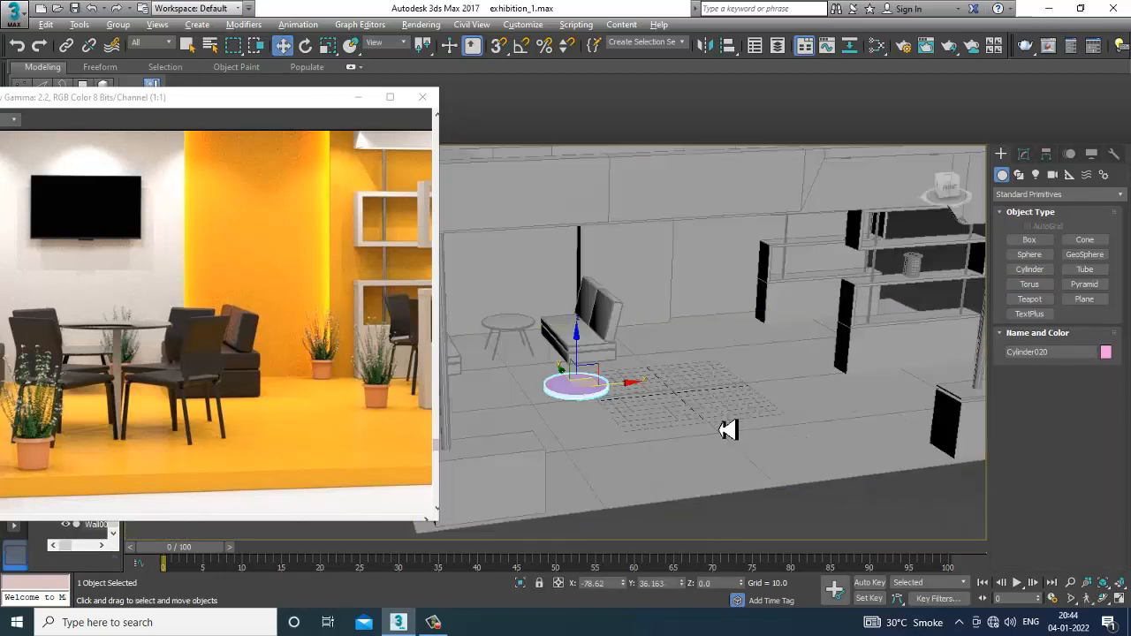
- Adjust the new cylinder to about 33 radius and 2 height, with 2 height segments and 22 sides
{"action": "middle_click_drag", "start_coordinate": [727, 429], "coordinate": [736, 360], "text": "alt"}
{"action": "scroll", "coordinate": [642, 356], "scroll_direction": "up", "scroll_amount": 5}
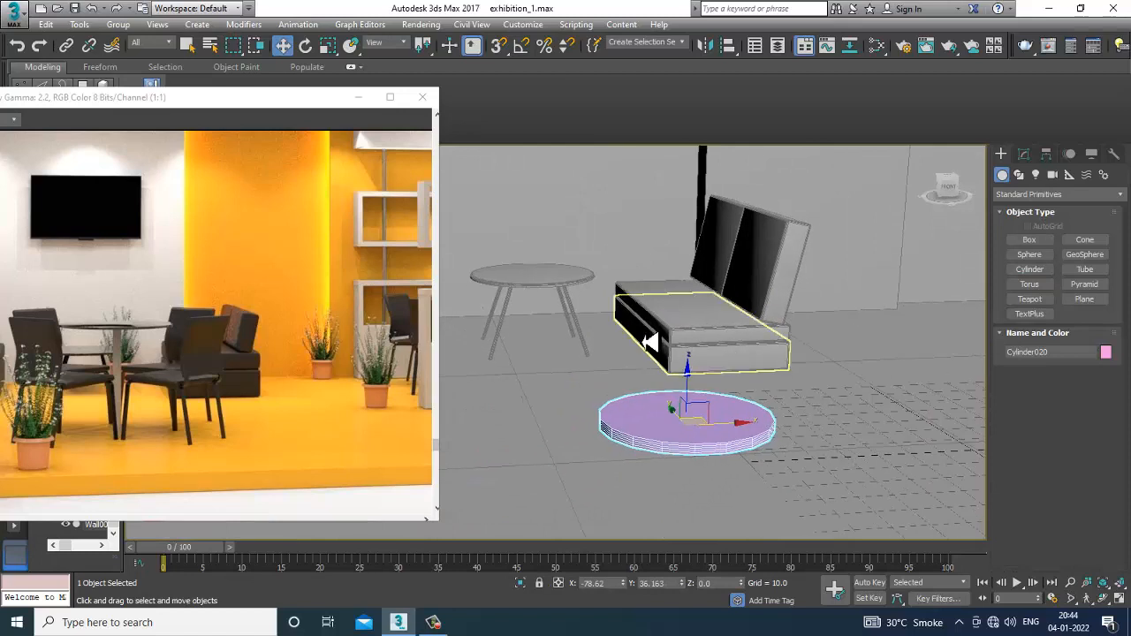
{"action": "left_click", "coordinate": [1024, 153]}
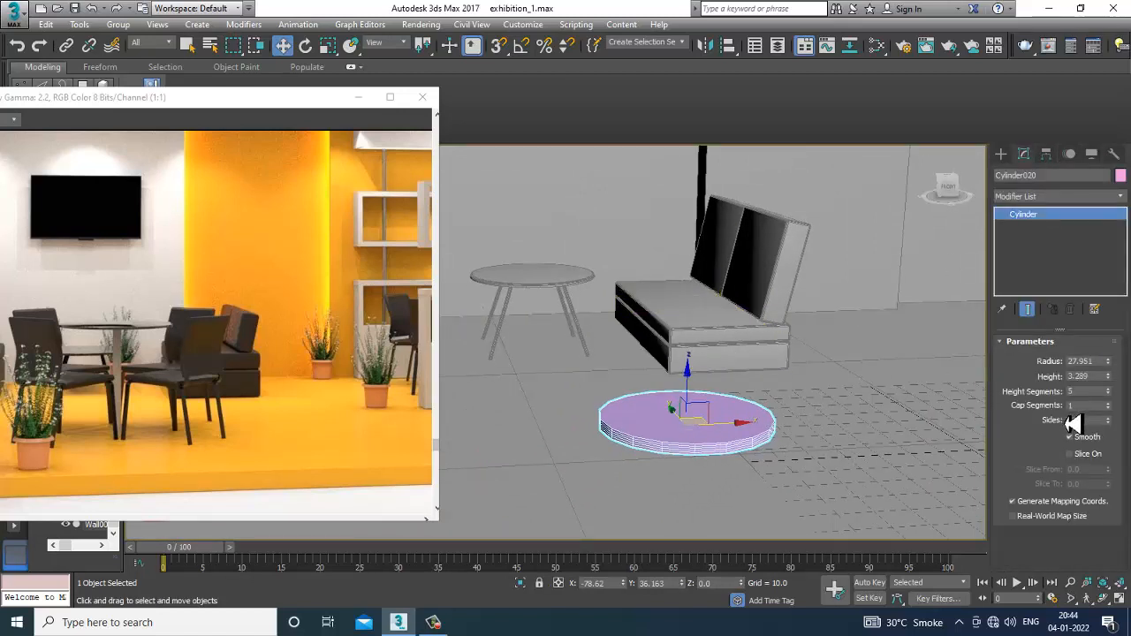
{"action": "left_click_drag", "start_coordinate": [1115, 370], "coordinate": [1117, 356]}
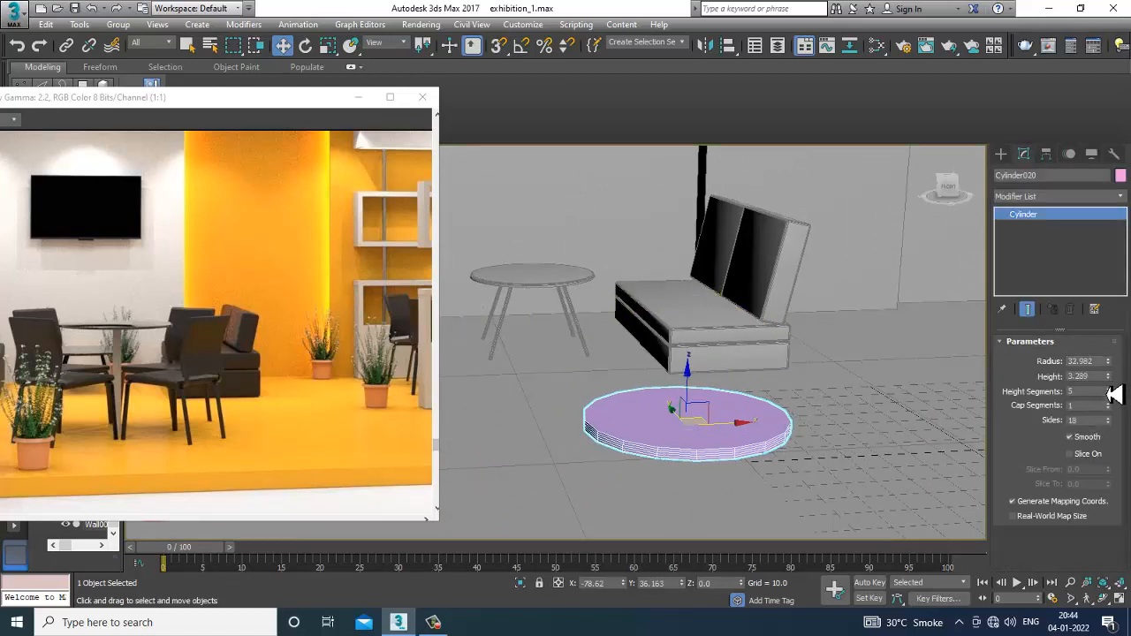
{"action": "mouse_move", "coordinate": [1117, 432]}
{"action": "left_mouse_down"}
{"action": "mouse_move", "coordinate": [1116, 403]}
{"action": "mouse_move", "coordinate": [1126, 431]}
{"action": "mouse_move", "coordinate": [1123, 417]}
{"action": "left_mouse_up"}
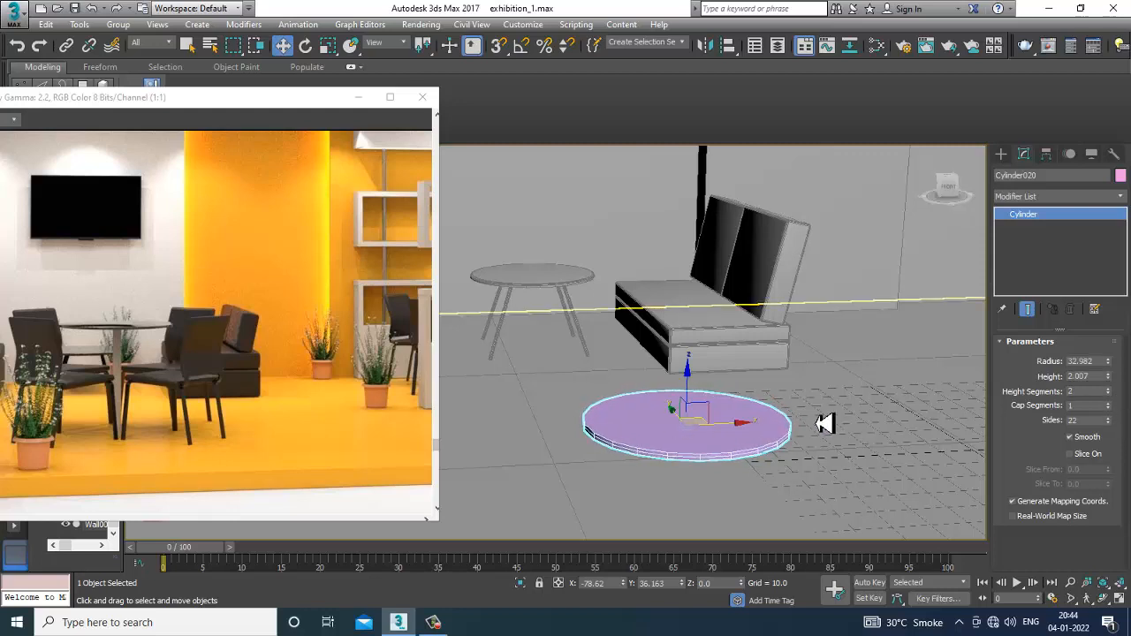
{"action": "scroll", "coordinate": [749, 431], "scroll_direction": "down", "scroll_amount": 3}
{"action": "scroll", "coordinate": [747, 432], "scroll_direction": "up", "scroll_amount": 5}
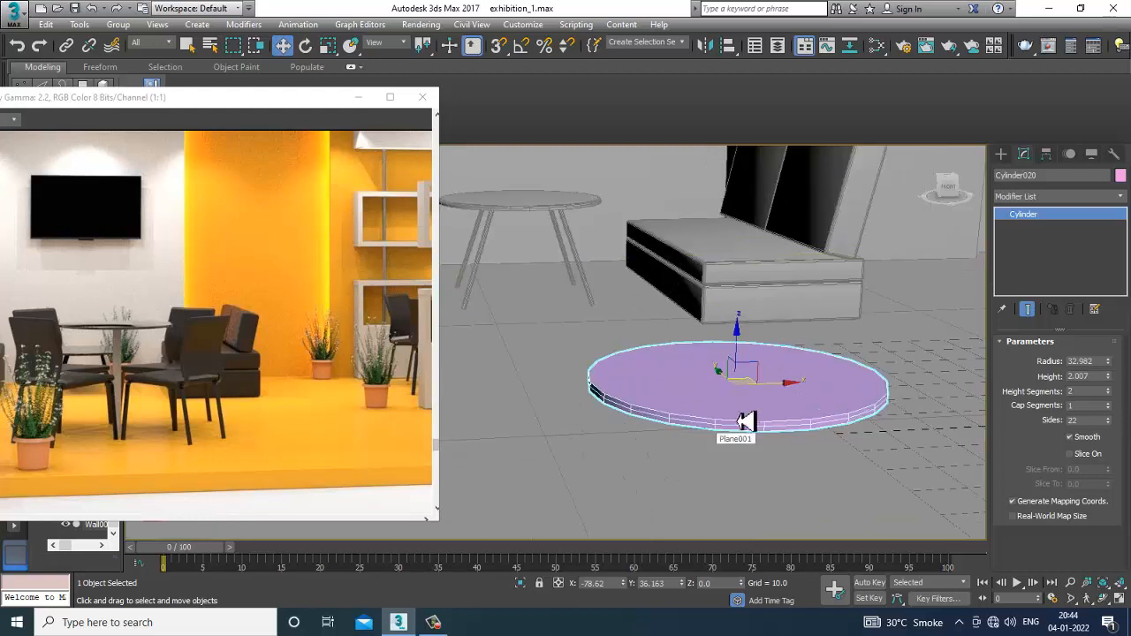
- Convert the flat cylinder to an Editable Poly
{"action": "right_click", "coordinate": [749, 424]}
{"action": "mouse_move", "coordinate": [821, 531]}
{"action": "left_click", "coordinate": [980, 541]}
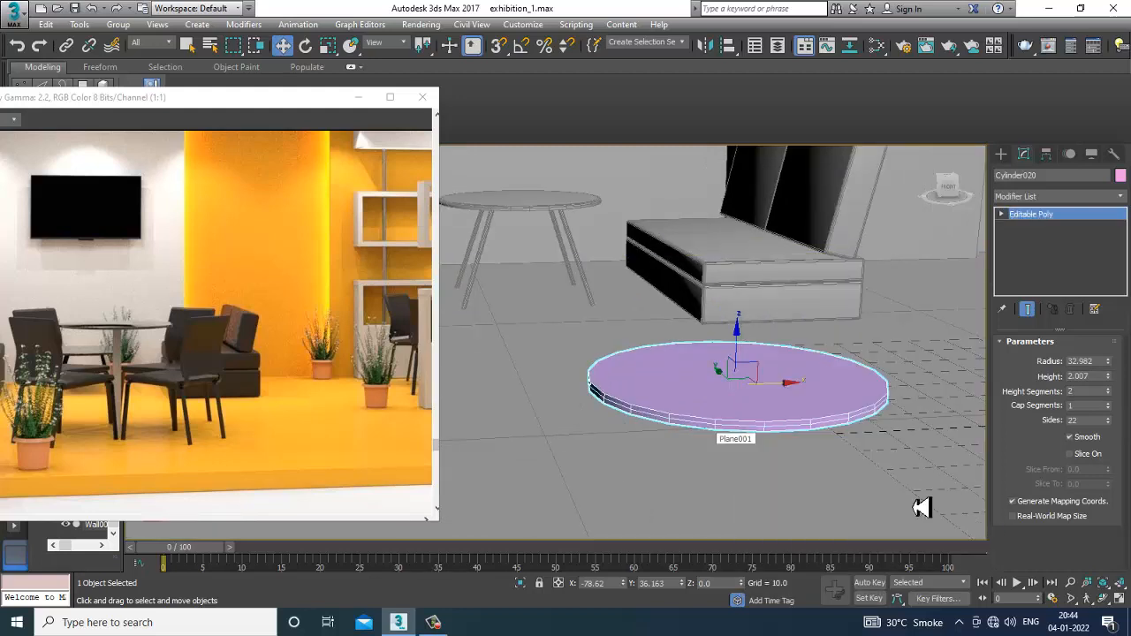
- Select only the ring of edges around the disc's top rim, working in the front view
{"action": "left_click", "coordinate": [1039, 358]}
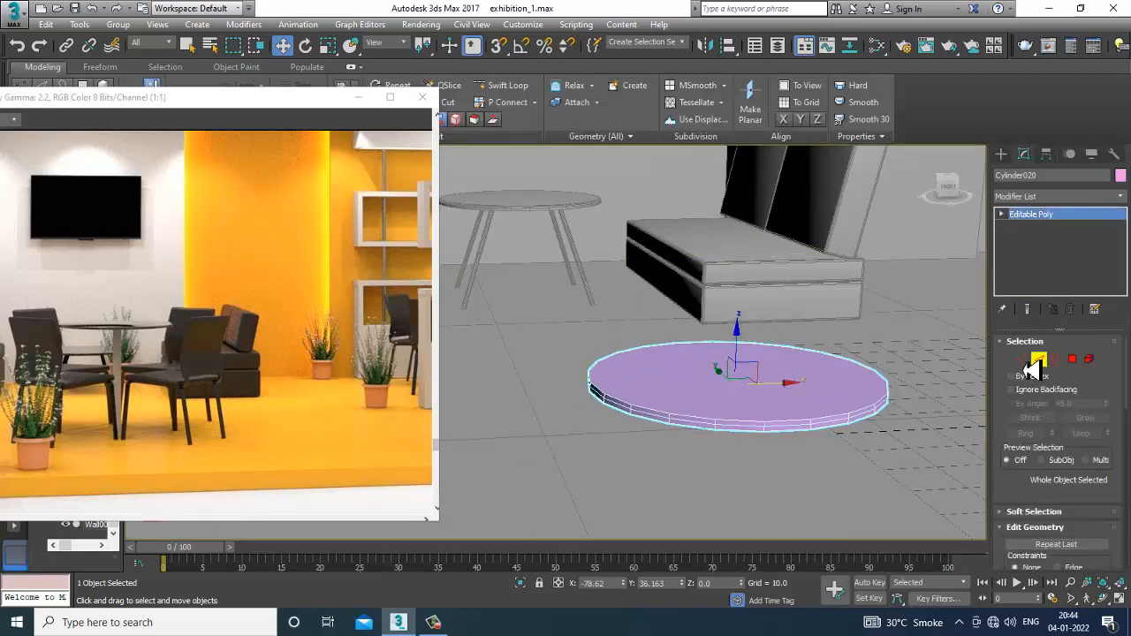
{"action": "key", "text": "alt+w"}
{"action": "left_click", "coordinate": [834, 270]}
{"action": "key", "text": "alt+w"}
{"action": "key", "text": "alt+w"}
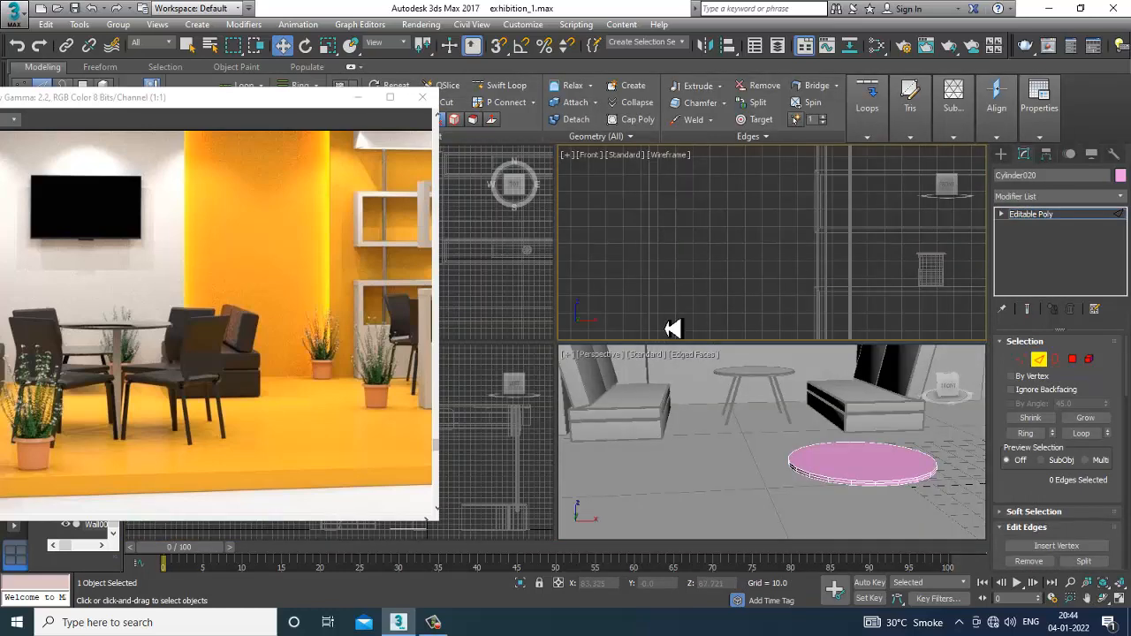
{"action": "key", "text": "alt+w"}
{"action": "key", "text": "z"}
{"action": "scroll", "coordinate": [671, 309], "scroll_direction": "down", "scroll_amount": 3}
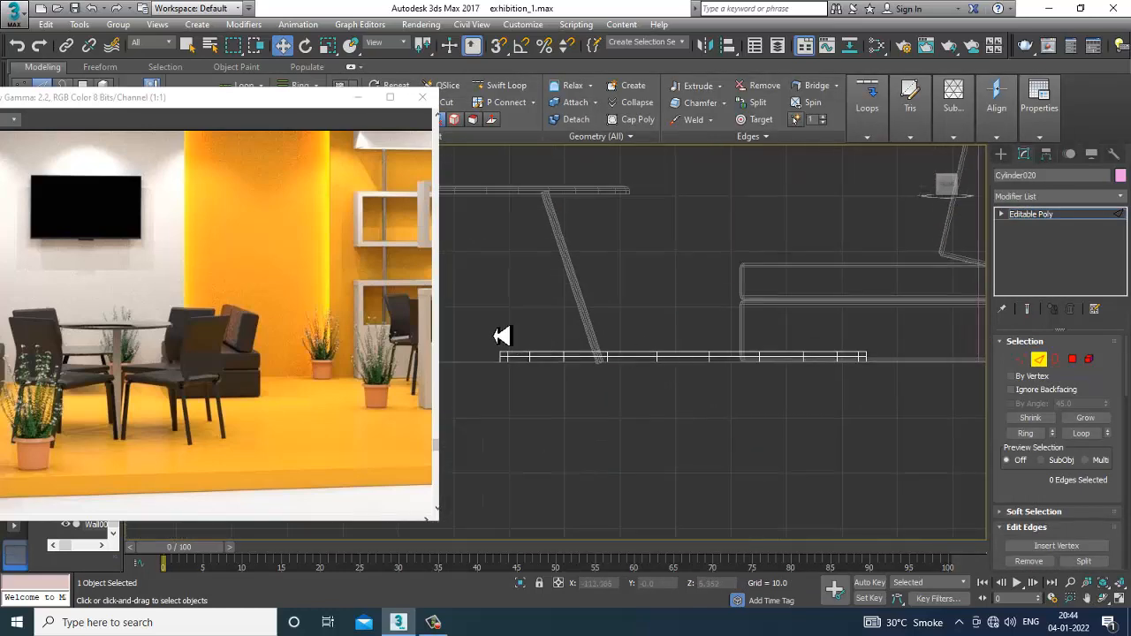
{"action": "left_click_drag", "start_coordinate": [945, 365], "coordinate": [944, 357]}
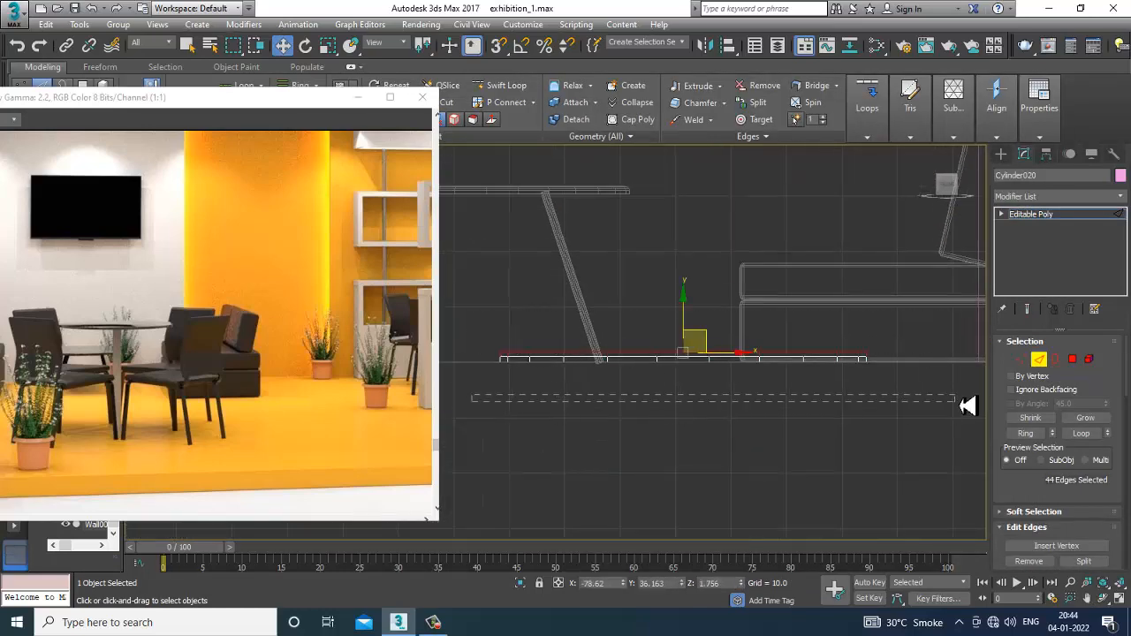
- Chamfer the disc's top rim edges by 1.0 and return to whole-object level
{"action": "key", "text": "alt+w"}
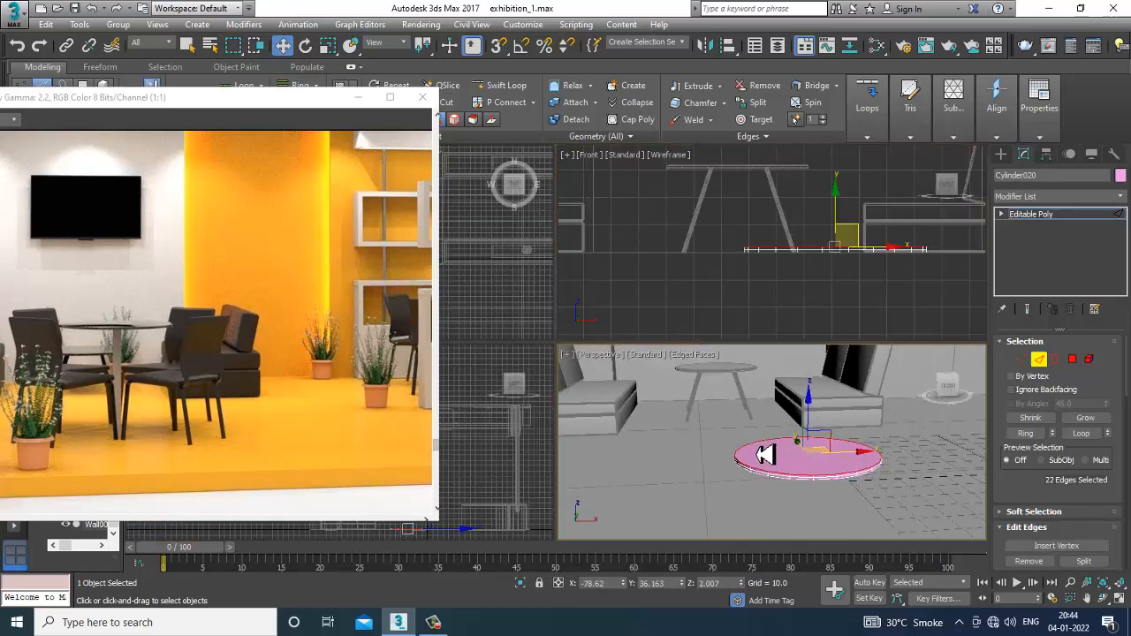
{"action": "middle_click", "coordinate": [760, 455]}
{"action": "key", "text": "alt+w"}
{"action": "middle_click_drag", "start_coordinate": [761, 455], "coordinate": [760, 411], "text": "alt"}
{"action": "scroll", "coordinate": [1036, 495], "scroll_direction": "down", "scroll_amount": 2}
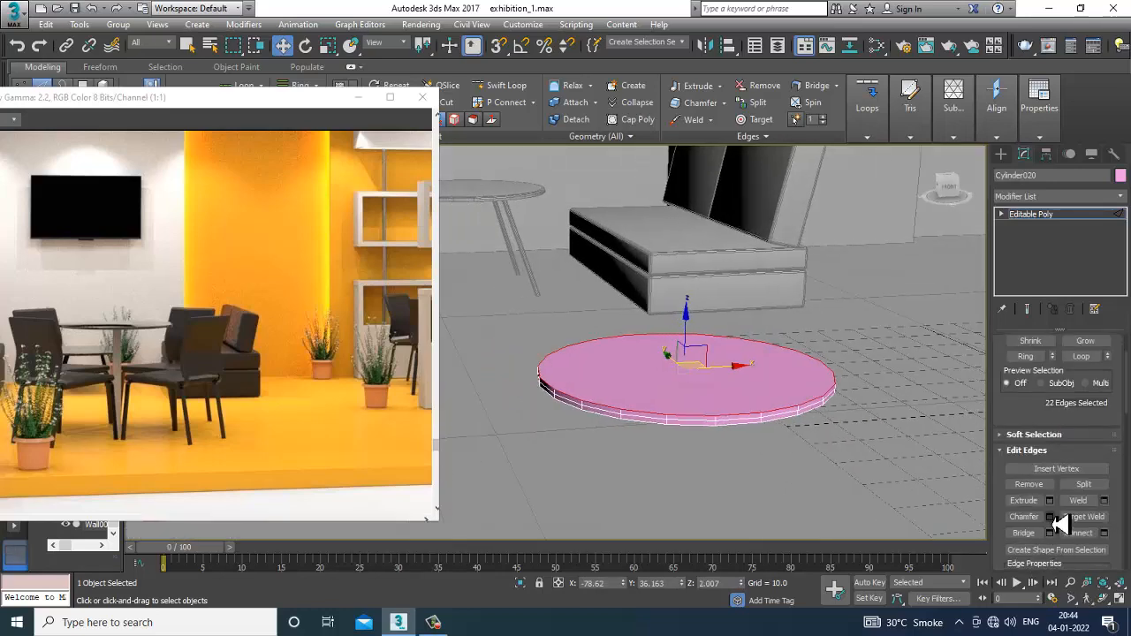
{"action": "left_click", "coordinate": [1050, 517]}
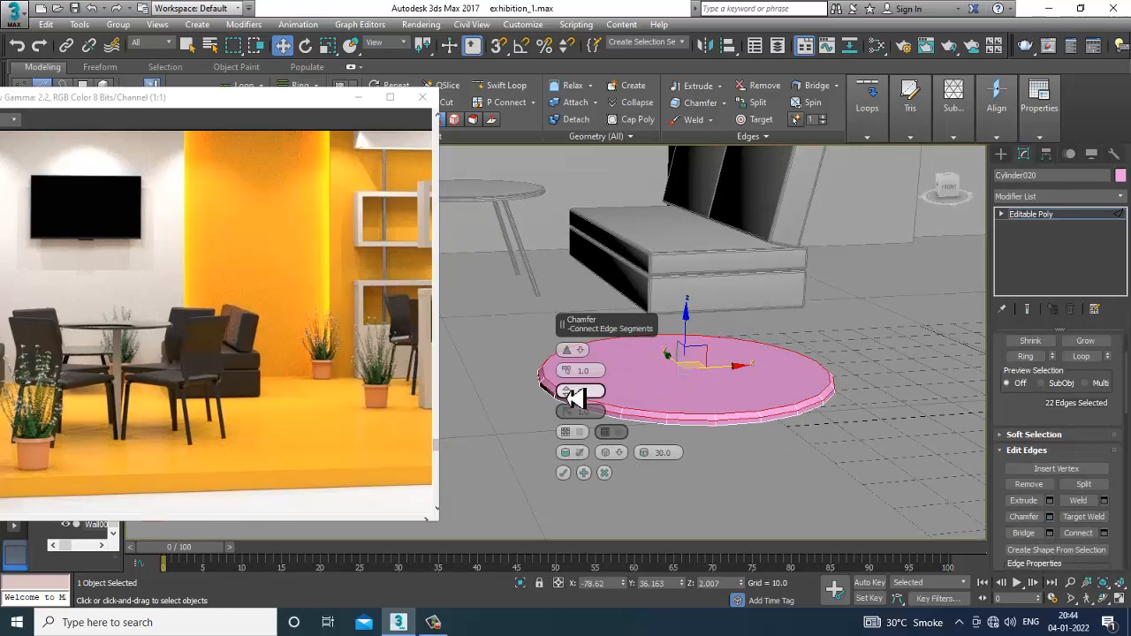
{"action": "left_click", "coordinate": [563, 473]}
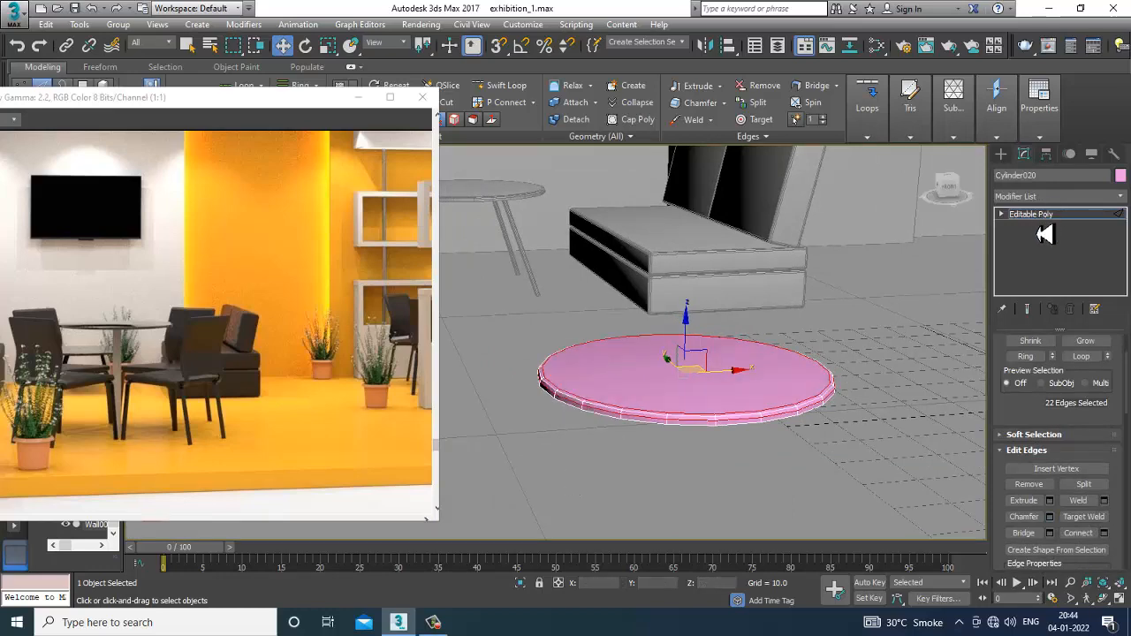
{"action": "left_click", "coordinate": [1032, 213]}
- Raise the disc vertically to table height, at a Z of about 54
{"action": "scroll", "coordinate": [738, 348], "scroll_direction": "down", "scroll_amount": 5}
{"action": "middle_click_drag", "start_coordinate": [737, 349], "coordinate": [695, 342], "text": "alt"}
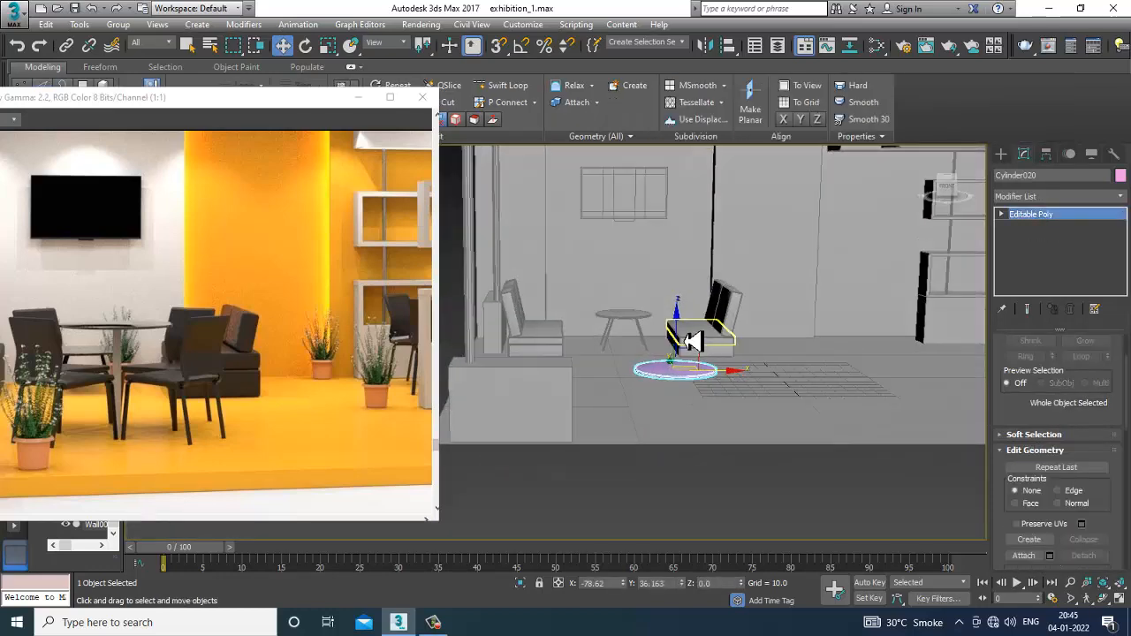
{"action": "left_click_drag", "start_coordinate": [681, 345], "coordinate": [688, 279]}
{"action": "key", "text": "alt+w"}
{"action": "middle_click_drag", "start_coordinate": [823, 203], "coordinate": [822, 232]}
{"action": "key", "text": "alt+w"}
{"action": "middle_click_drag", "start_coordinate": [741, 328], "coordinate": [774, 455]}
{"action": "scroll", "coordinate": [742, 403], "scroll_direction": "down", "scroll_amount": 2}
{"action": "middle_click_drag", "start_coordinate": [742, 404], "coordinate": [710, 380]}
{"action": "key", "text": "alt+w"}
{"action": "middle_click_drag", "start_coordinate": [858, 457], "coordinate": [839, 448]}
{"action": "key", "text": "alt+w"}
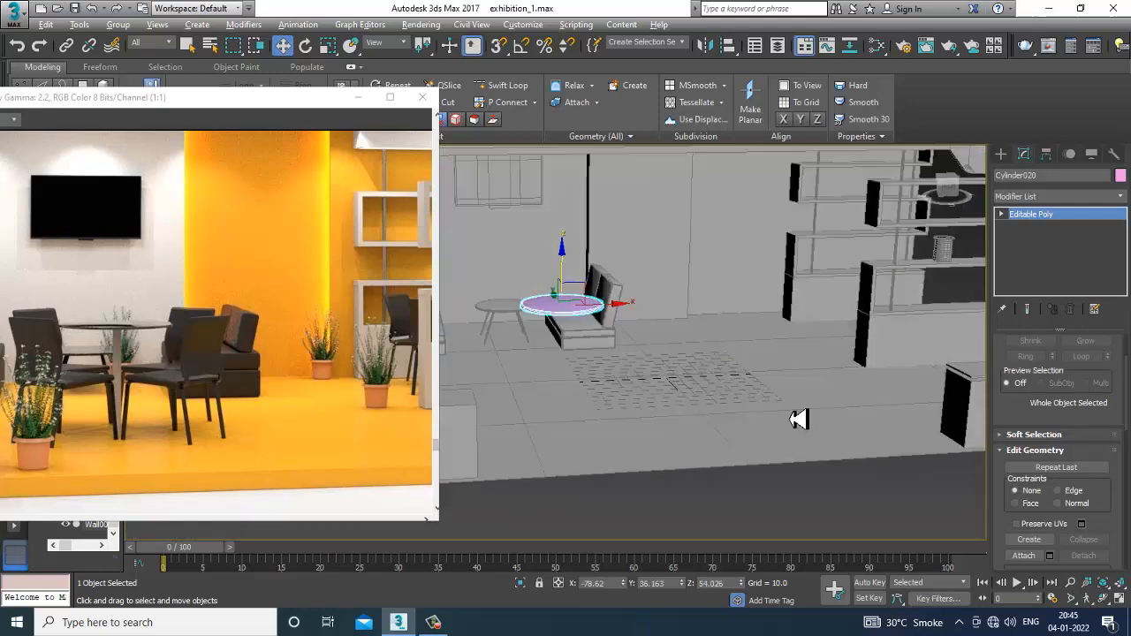
{"action": "key", "text": "z"}
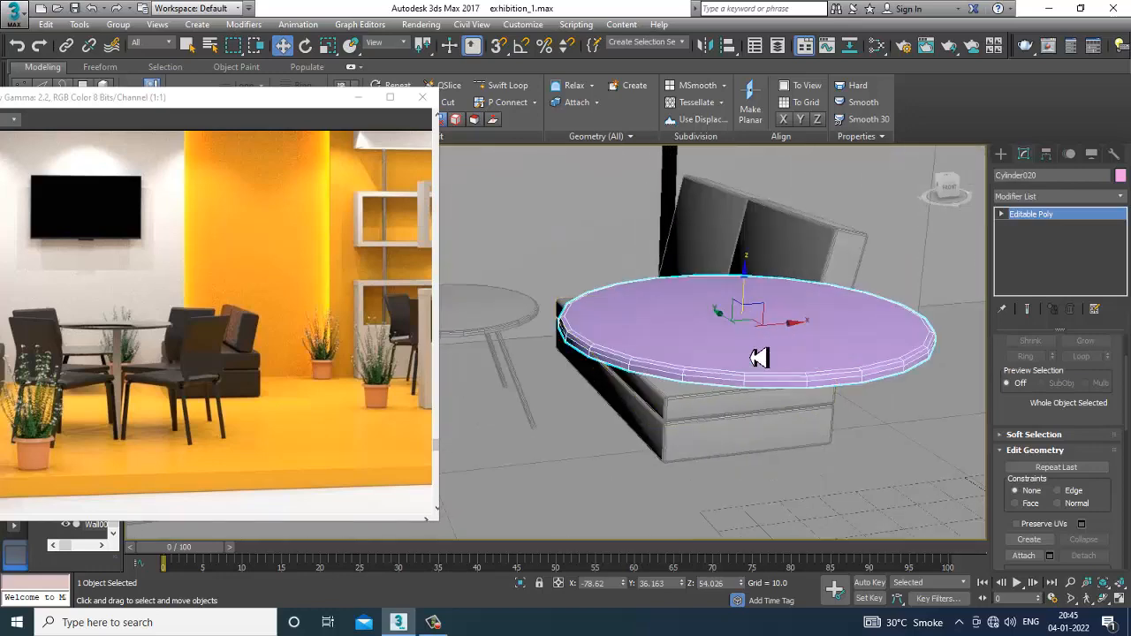
- Inset the polygon on the tabletop's underside by about 28.5 to leave a small central face
{"action": "right_click", "coordinate": [760, 358]}
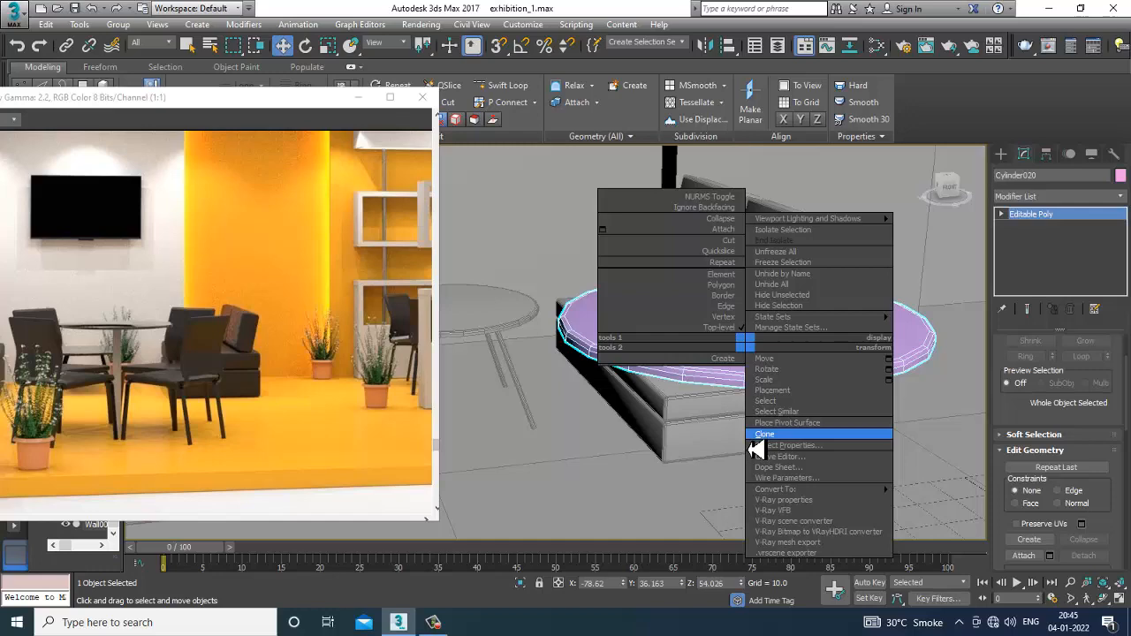
{"action": "left_click", "coordinate": [647, 443]}
{"action": "mouse_move", "coordinate": [659, 422]}
{"action": "middle_mouse_down", "text": "alt"}
{"action": "mouse_move", "coordinate": [656, 374]}
{"action": "mouse_move", "coordinate": [664, 401]}
{"action": "middle_mouse_up", "text": "alt"}
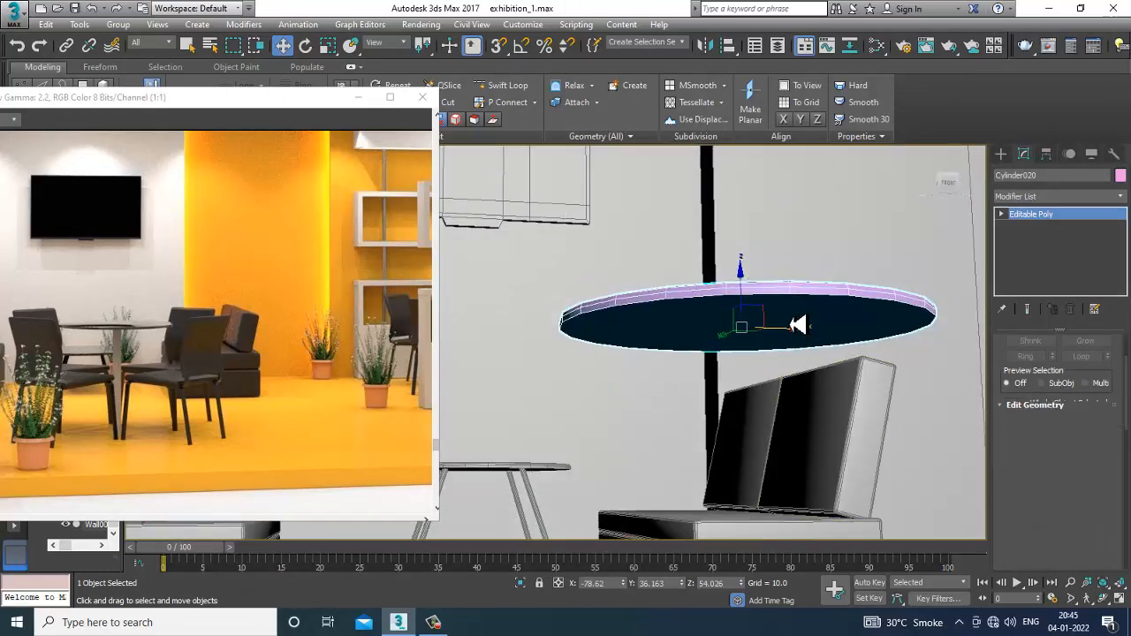
{"action": "key", "text": "4"}
{"action": "scroll", "coordinate": [1074, 402], "scroll_direction": "down", "scroll_amount": 1}
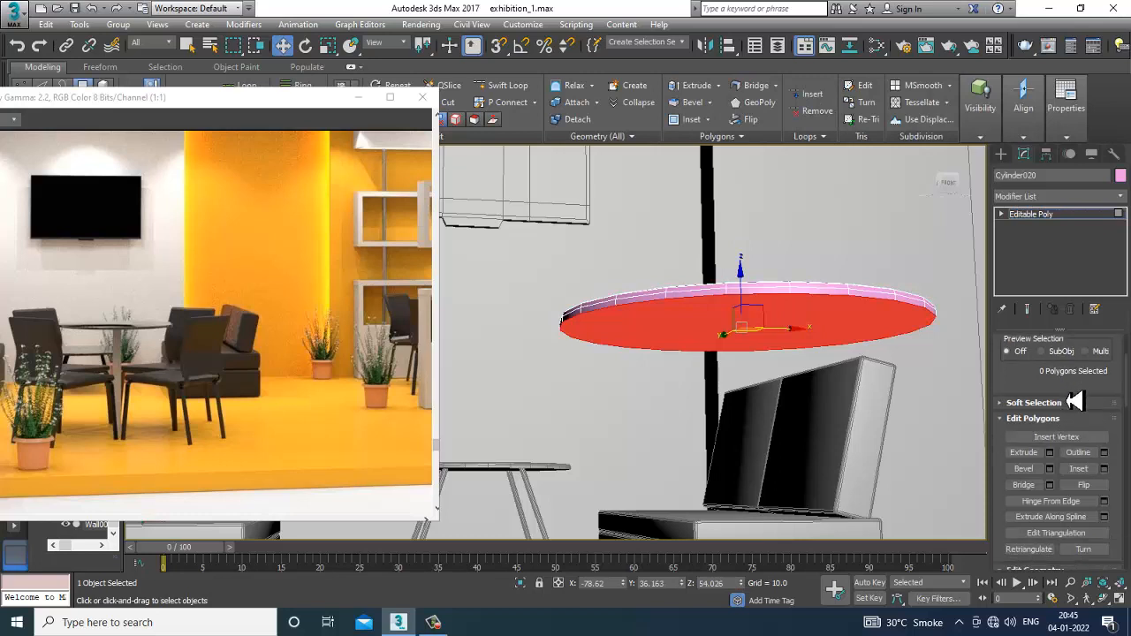
{"action": "left_click", "coordinate": [1104, 469]}
{"action": "left_click_drag", "start_coordinate": [566, 370], "coordinate": [534, 231]}
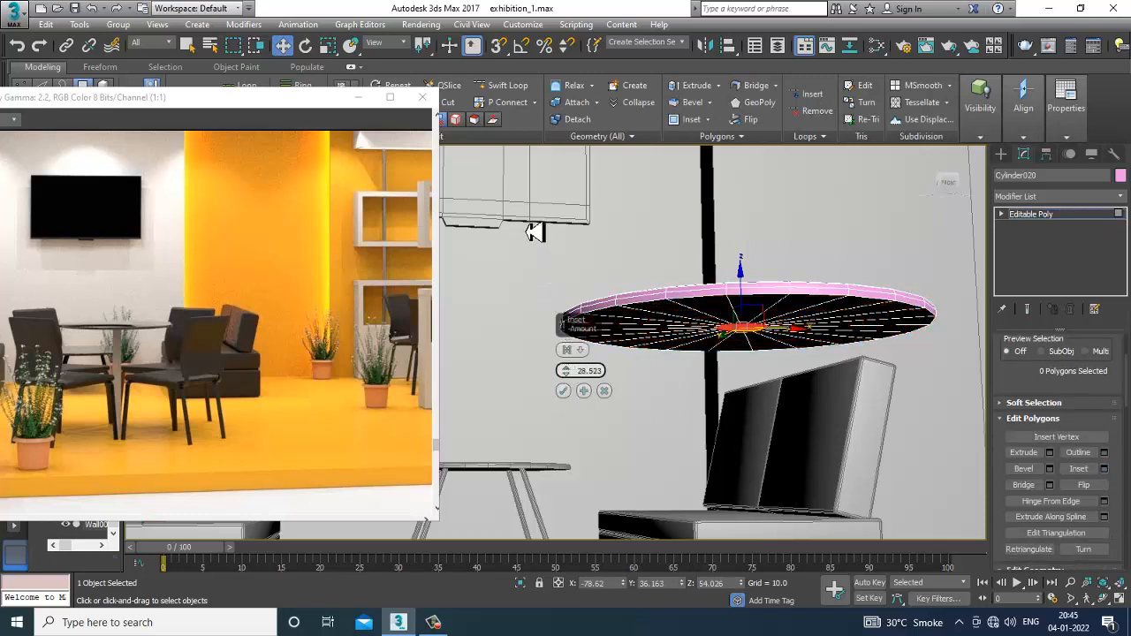
{"action": "left_click", "coordinate": [563, 391]}
{"action": "left_click", "coordinate": [1050, 452]}
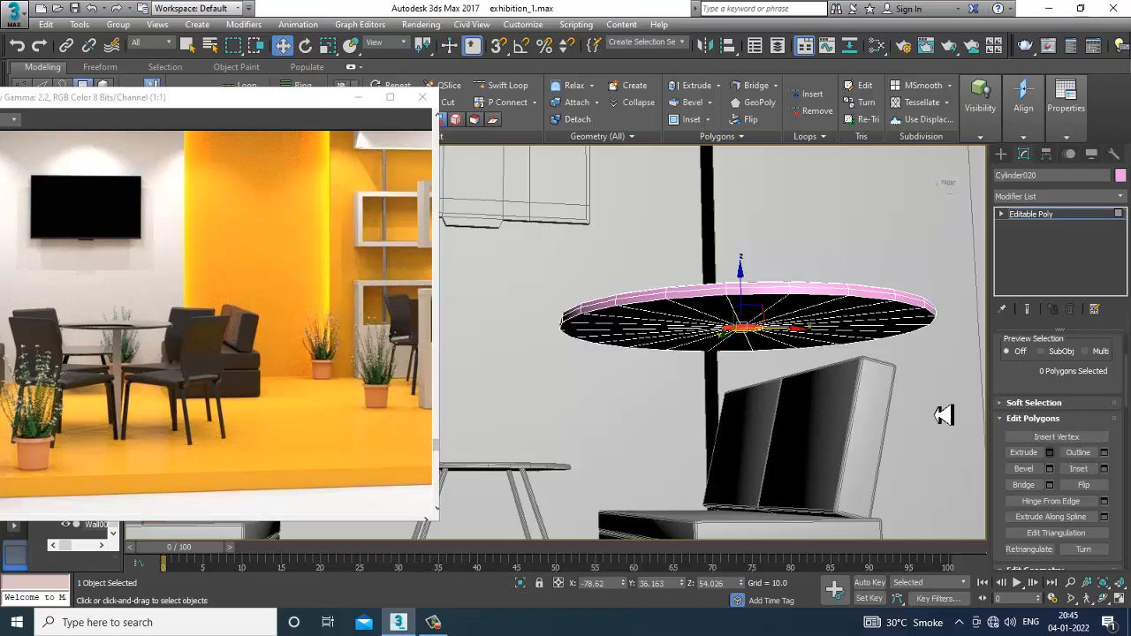
{"action": "middle_click_drag", "start_coordinate": [821, 239], "coordinate": [704, 362], "text": "alt"}
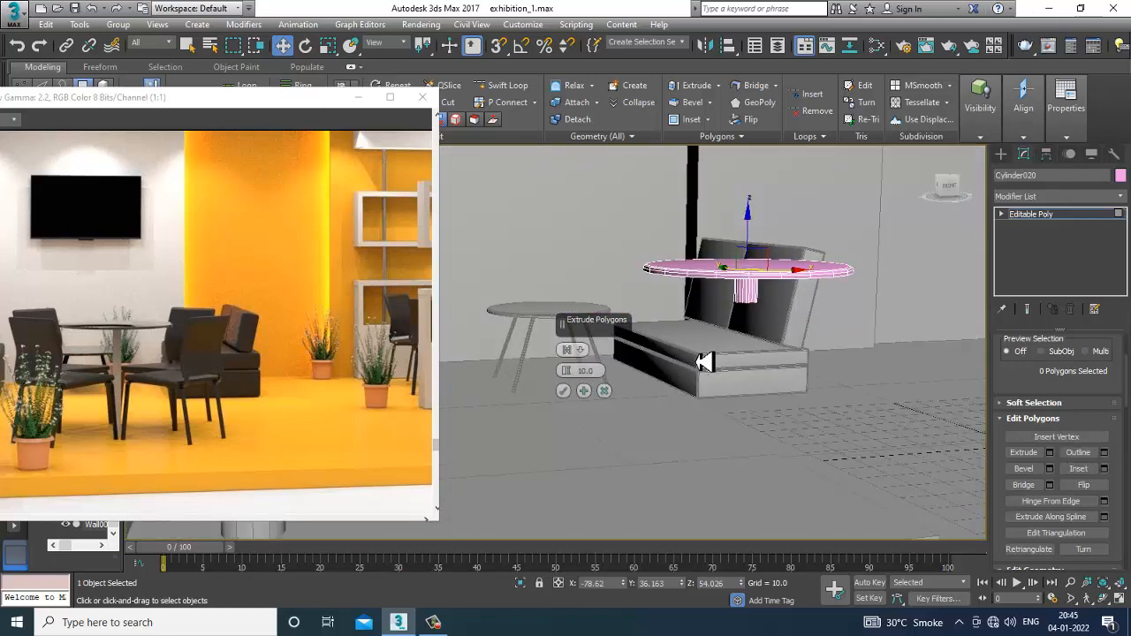
{"action": "left_click", "coordinate": [607, 392]}
- Scale the small central face on the tabletop's underside down to 80 percent
{"action": "scroll", "coordinate": [804, 309], "scroll_direction": "up", "scroll_amount": 10}
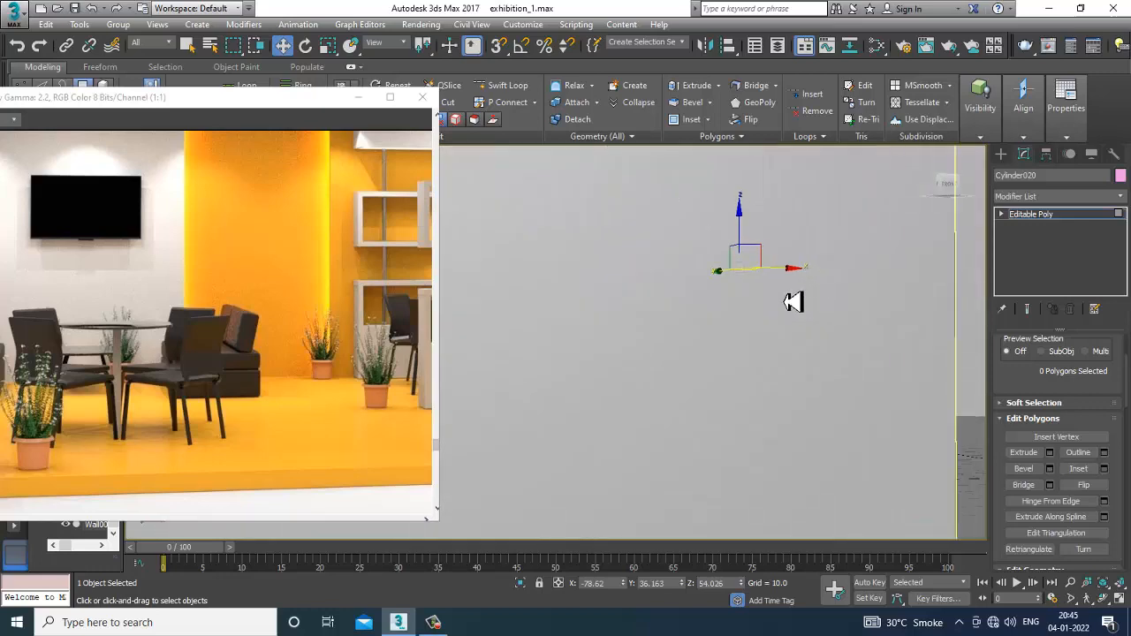
{"action": "key", "text": "r"}
{"action": "scroll", "coordinate": [752, 301], "scroll_direction": "down", "scroll_amount": 8}
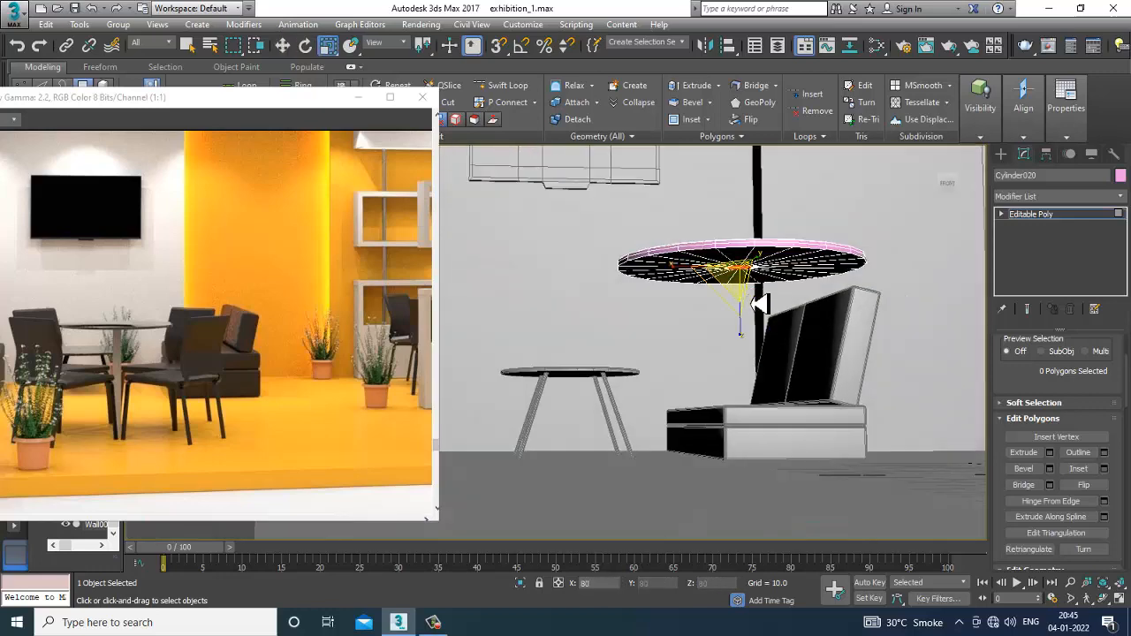
{"action": "key", "text": "w"}
- Extrude the small central face under the tabletop by 10 and lower it to floor level, at Z about -0.86, forming the leg
{"action": "left_click", "coordinate": [1050, 452]}
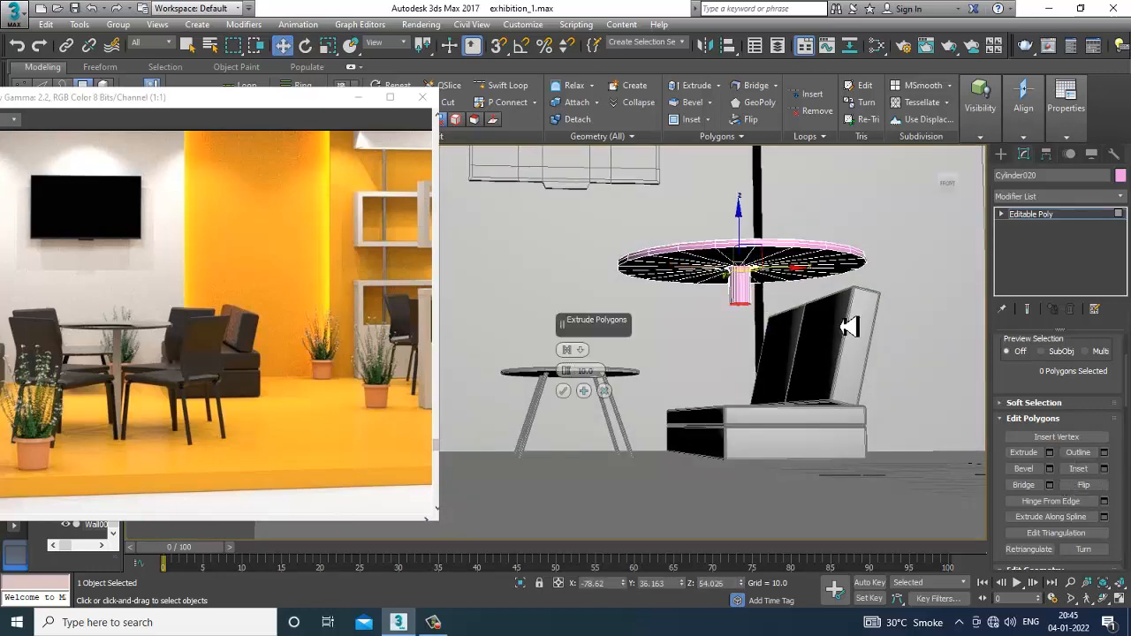
{"action": "middle_click_drag", "start_coordinate": [851, 323], "coordinate": [785, 334], "text": "alt"}
{"action": "left_click", "coordinate": [564, 391]}
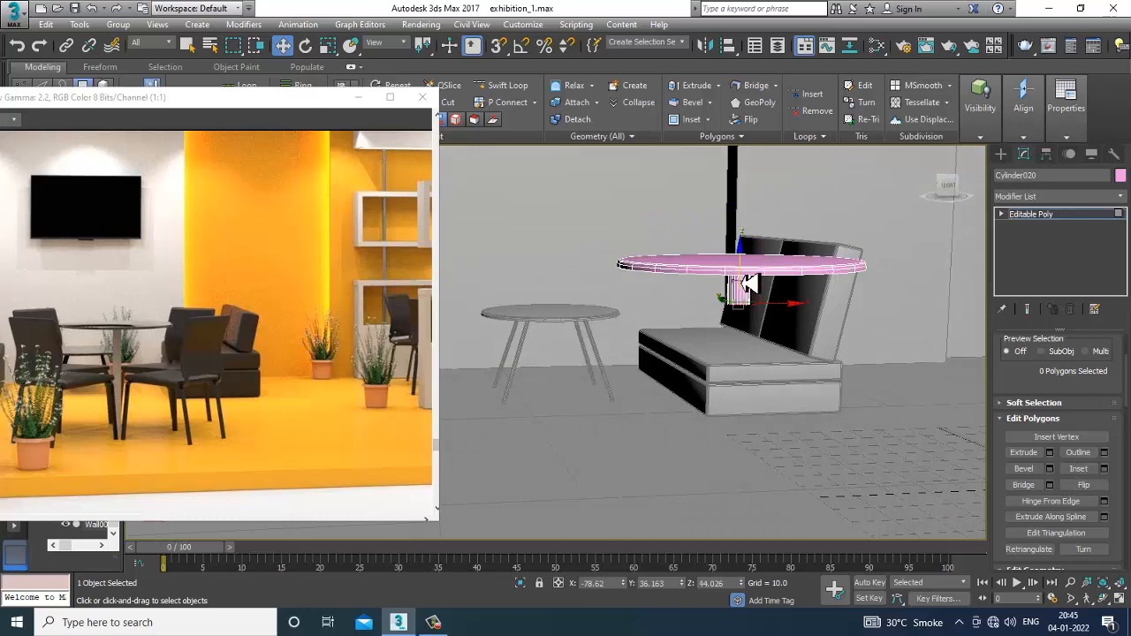
{"action": "left_click_drag", "start_coordinate": [742, 275], "coordinate": [781, 441]}
{"action": "scroll", "coordinate": [781, 368], "scroll_direction": "down", "scroll_amount": 5}
{"action": "middle_click_drag", "start_coordinate": [783, 366], "coordinate": [751, 368], "text": "alt"}
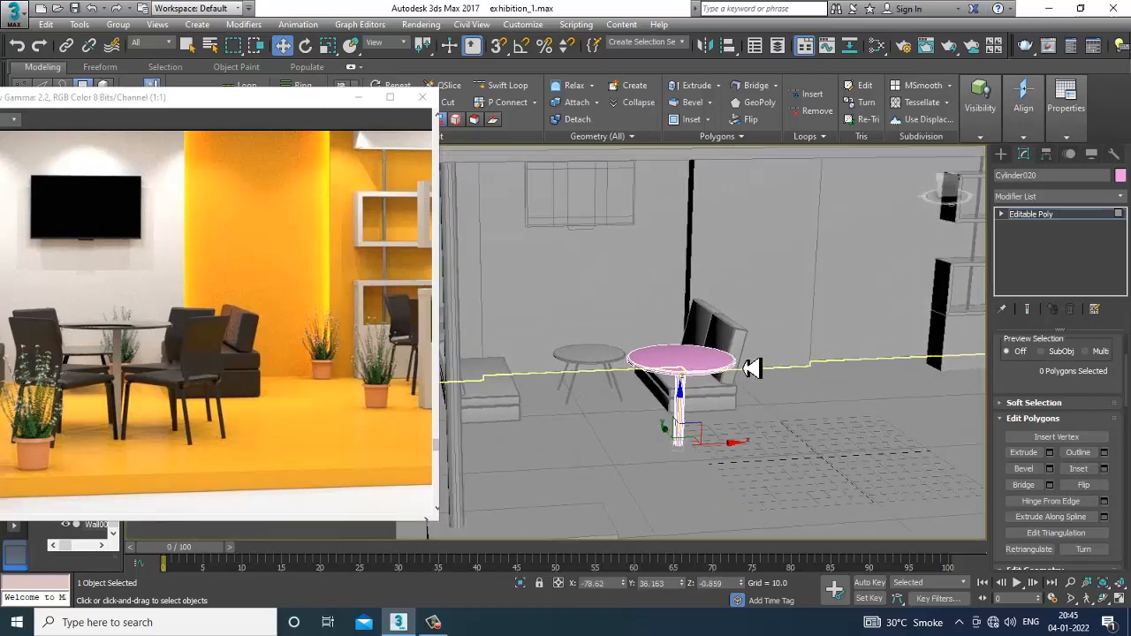
- In the Front view, select all the tabletop's vertices and raise them to a Z of about 61.6
{"action": "scroll", "coordinate": [758, 370], "scroll_direction": "up", "scroll_amount": 3}
{"action": "key", "text": "alt+w"}
{"action": "key", "text": "alt+w"}
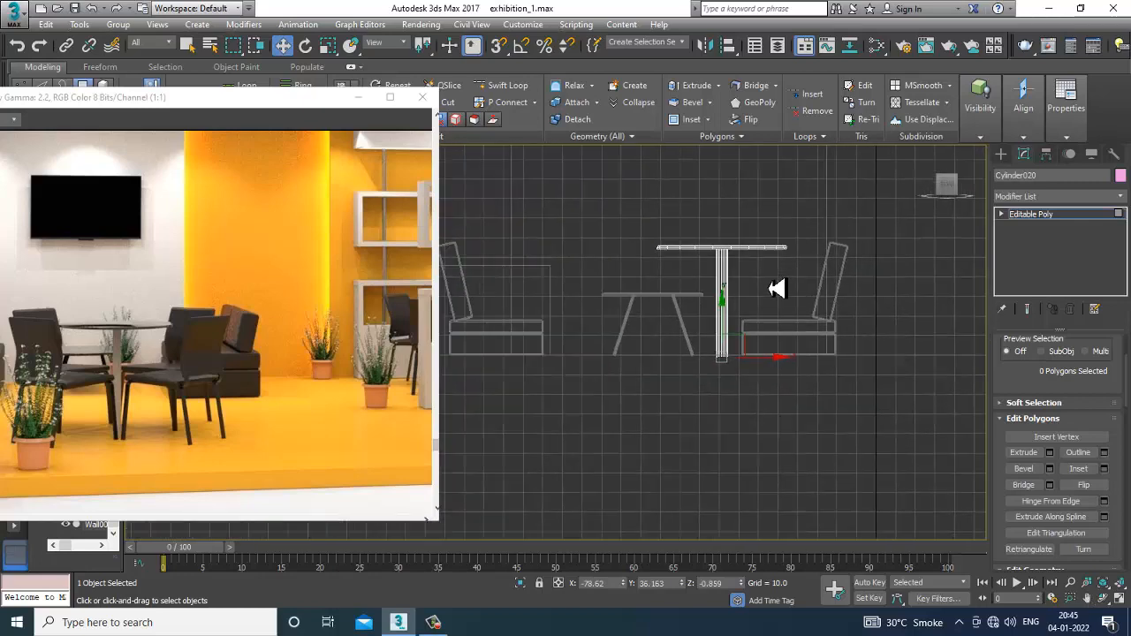
{"action": "scroll", "coordinate": [776, 279], "scroll_direction": "up", "scroll_amount": 2}
{"action": "scroll", "coordinate": [776, 279], "scroll_direction": "up", "scroll_amount": 2}
{"action": "key", "text": "1"}
{"action": "left_click_drag", "start_coordinate": [541, 208], "coordinate": [901, 315]}
{"action": "left_click_drag", "start_coordinate": [686, 215], "coordinate": [681, 183]}
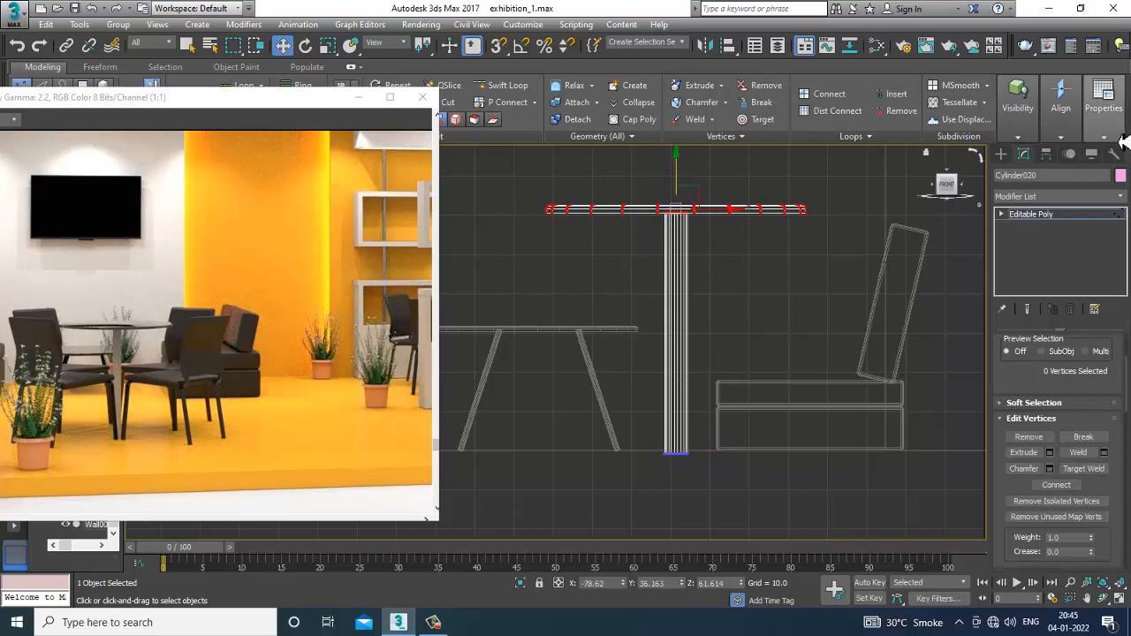
{"action": "left_click", "coordinate": [1100, 104]}
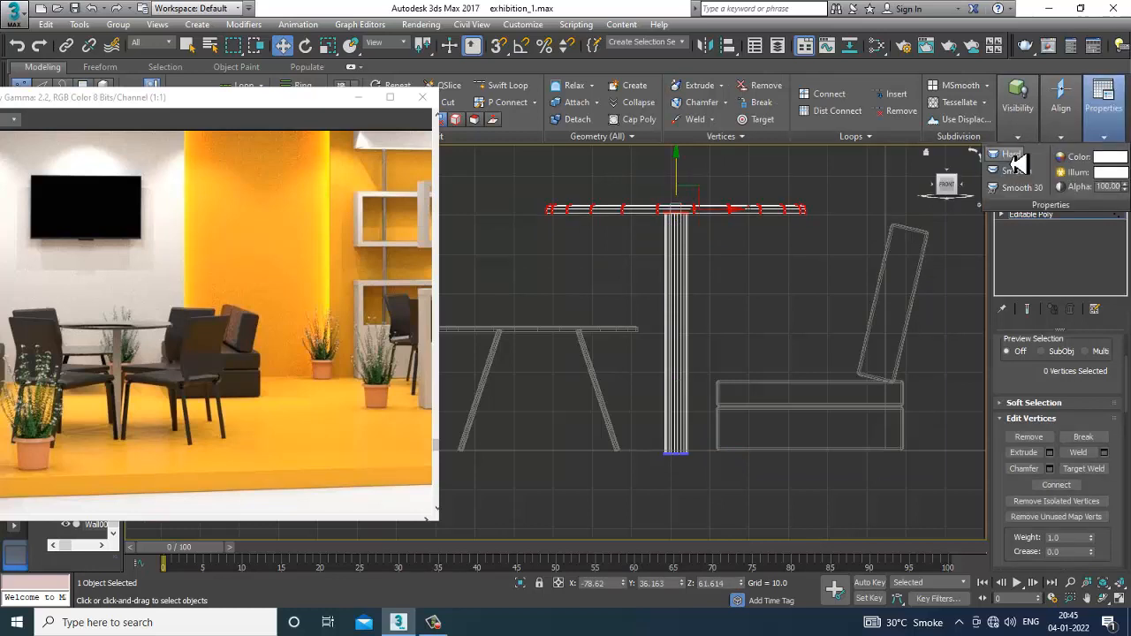
{"action": "middle_click_drag", "start_coordinate": [924, 237], "coordinate": [912, 252]}
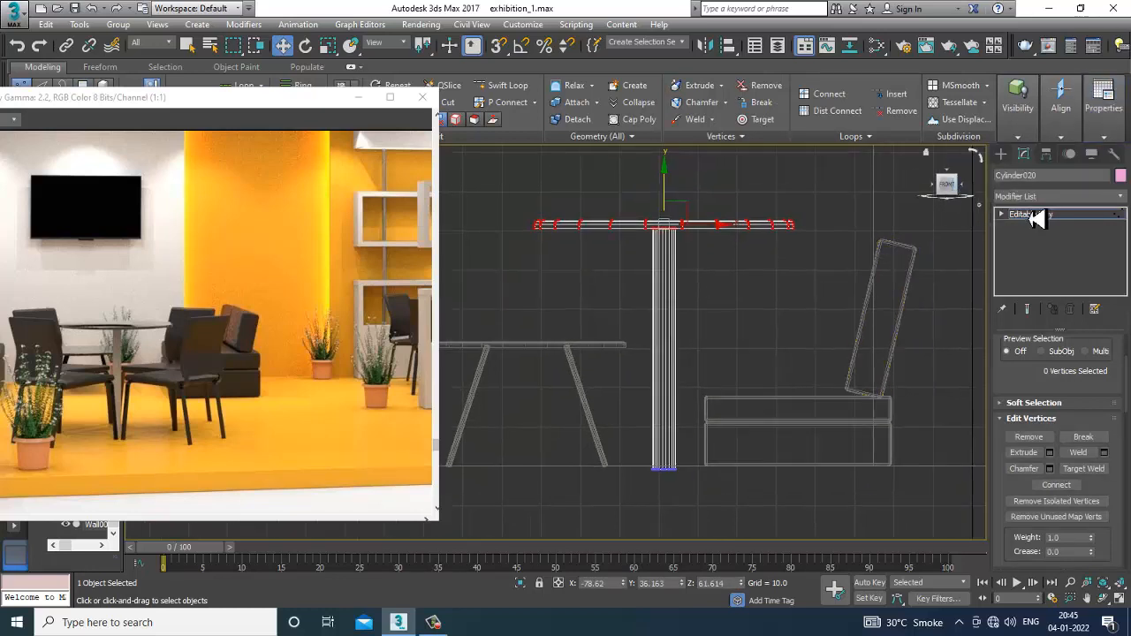
- Draw a bent three-point line beside the table as a chair back profile, with segments about 33 and 16 long
{"action": "left_click", "coordinate": [1002, 153]}
{"action": "left_click", "coordinate": [1019, 175]}
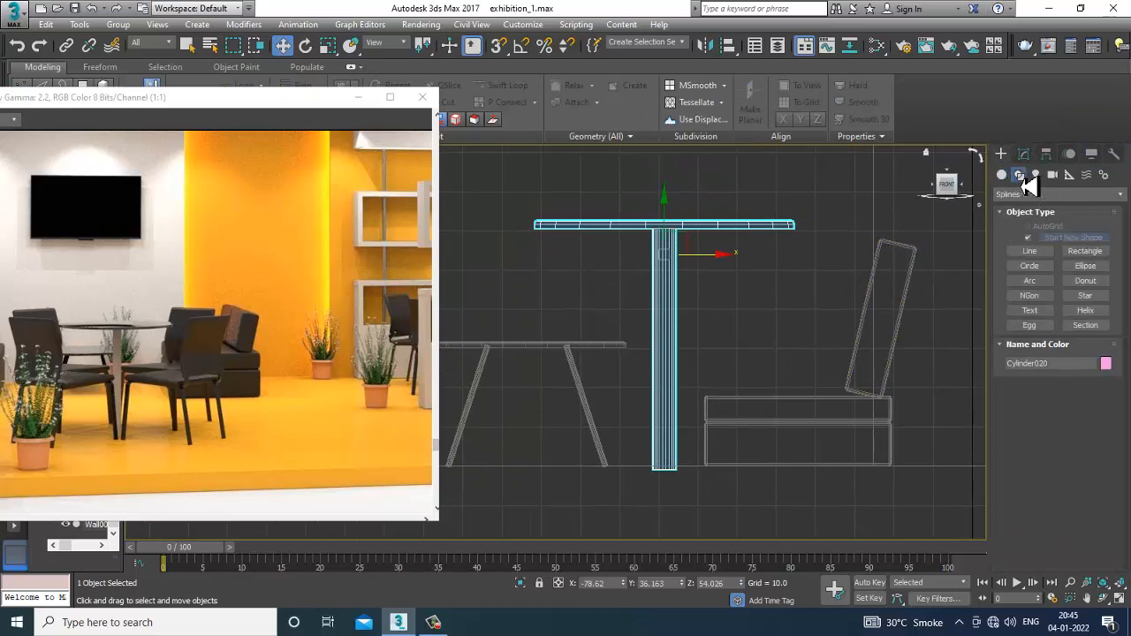
{"action": "left_click", "coordinate": [1029, 251]}
{"action": "middle_click_drag", "start_coordinate": [856, 307], "coordinate": [735, 315]}
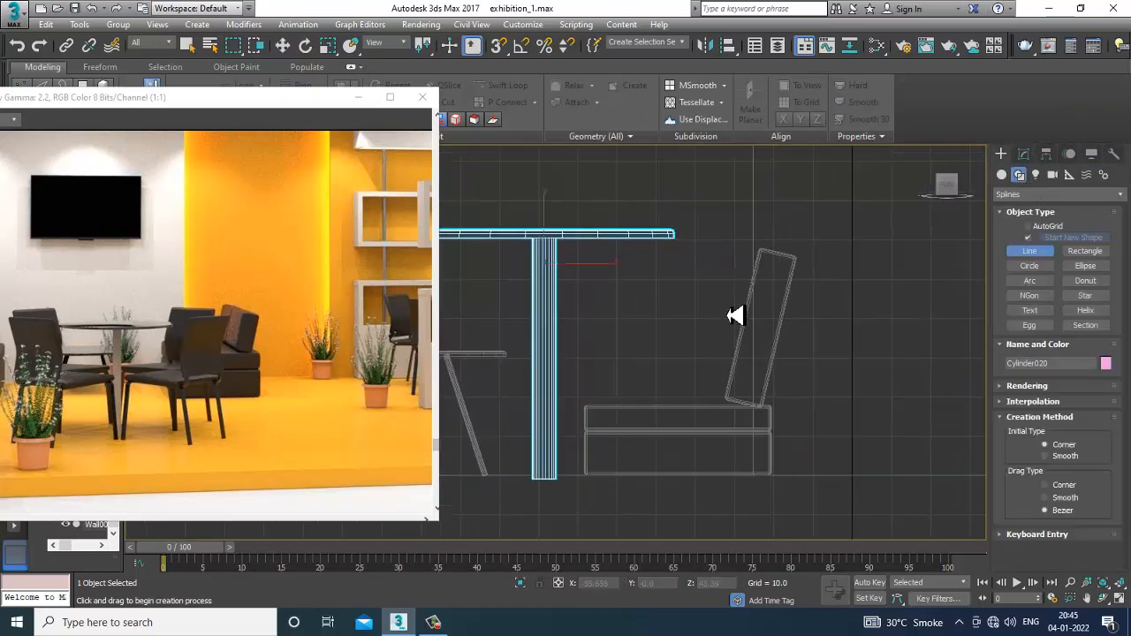
{"action": "left_click", "coordinate": [787, 221]}
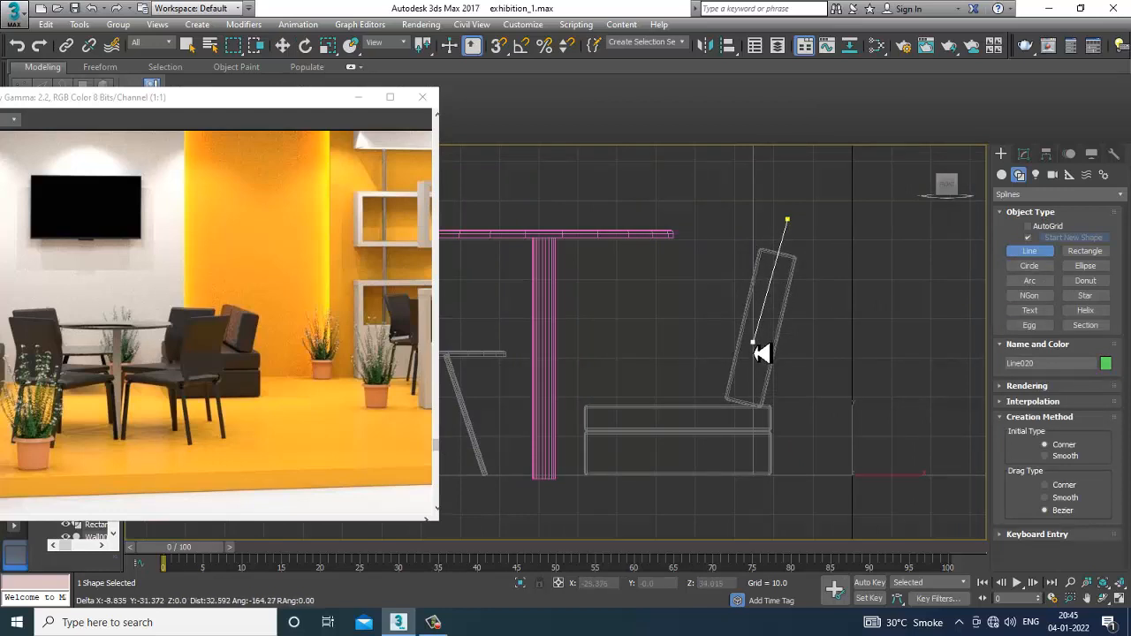
{"action": "left_click", "coordinate": [754, 344]}
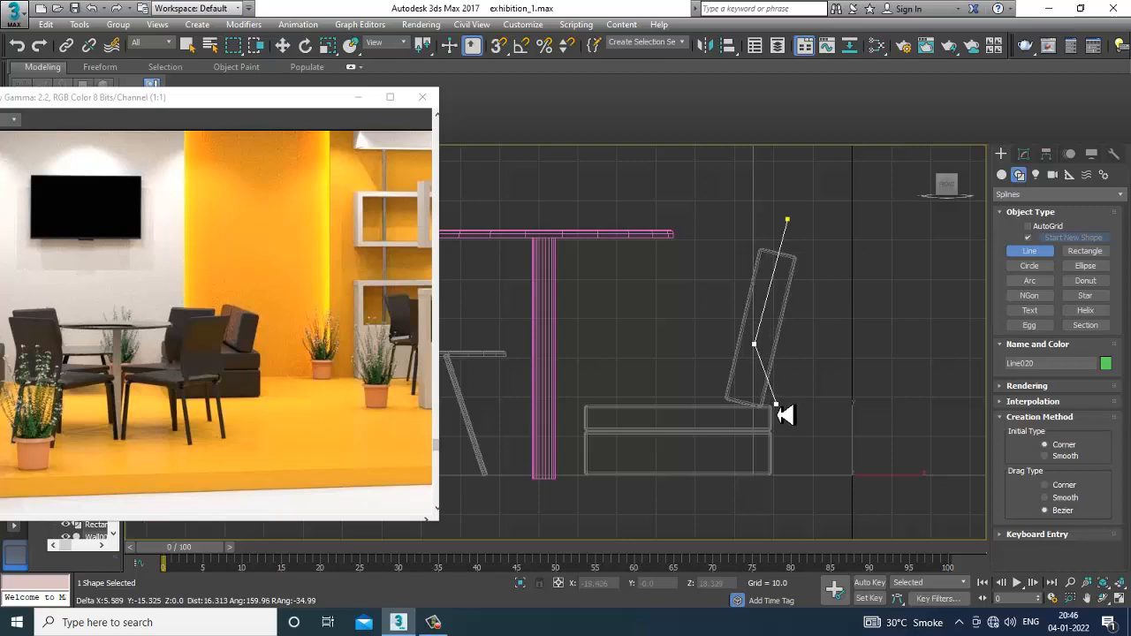
{"action": "right_click", "coordinate": [778, 407]}
{"action": "right_click", "coordinate": [777, 408]}
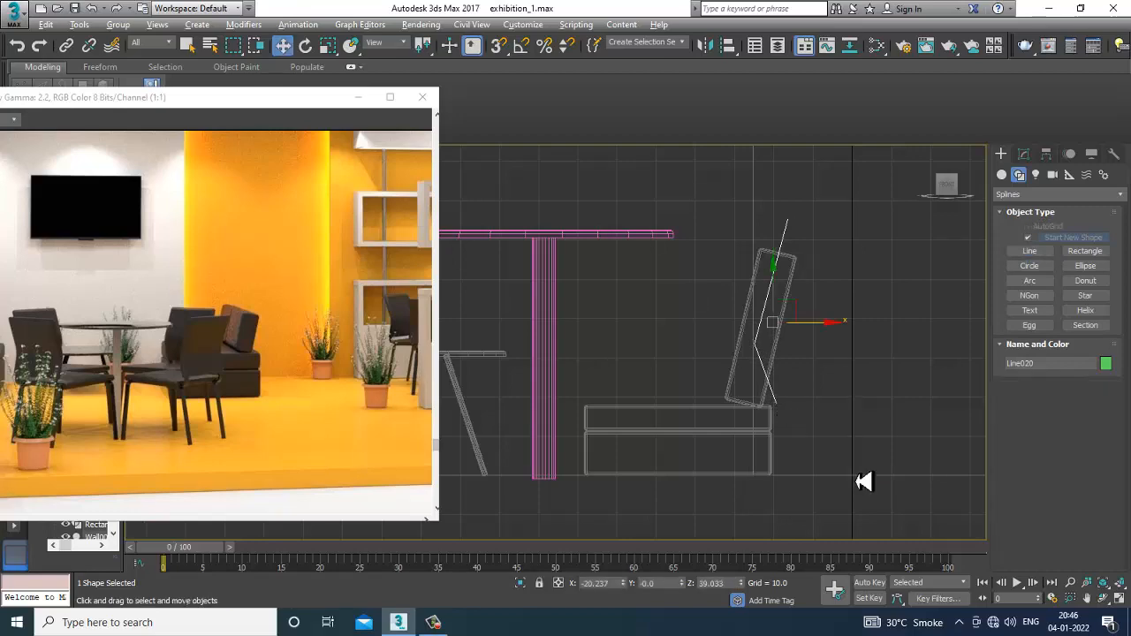
{"action": "key", "text": "p"}
{"action": "mouse_move", "coordinate": [857, 454]}
{"action": "middle_mouse_down", "text": "alt"}
{"action": "mouse_move", "coordinate": [816, 363]}
{"action": "mouse_move", "coordinate": [827, 350]}
{"action": "middle_mouse_up", "text": "alt"}
- Enable the chair back line's thickness in the viewport and give it a rectangular cross-section
{"action": "left_click", "coordinate": [1023, 154]}
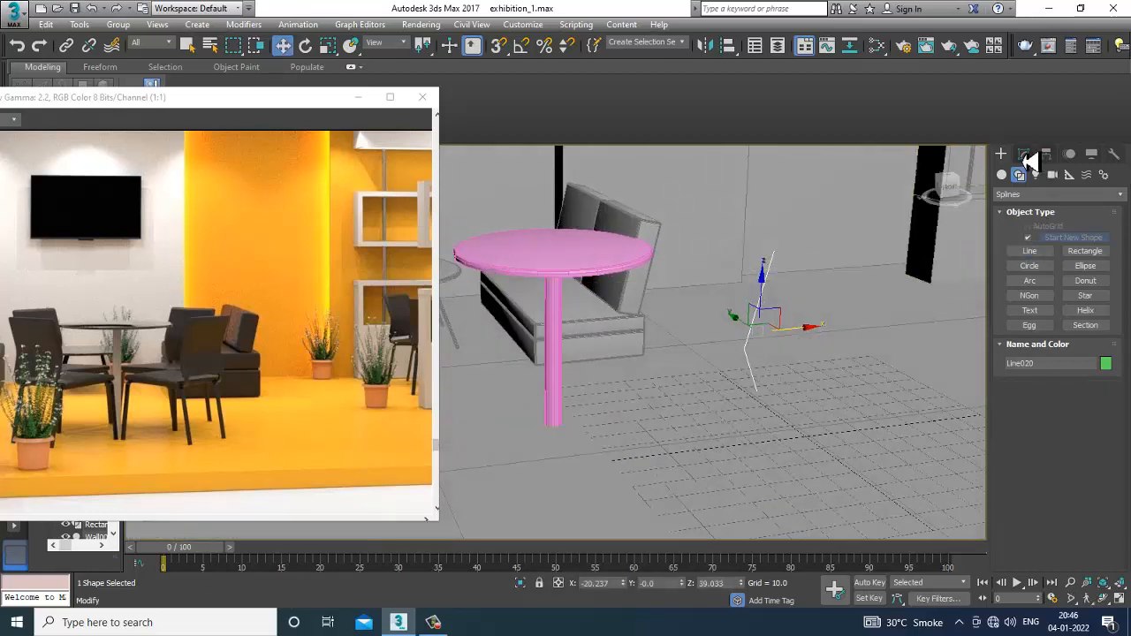
{"action": "scroll", "coordinate": [1025, 402], "scroll_direction": "up", "scroll_amount": 3}
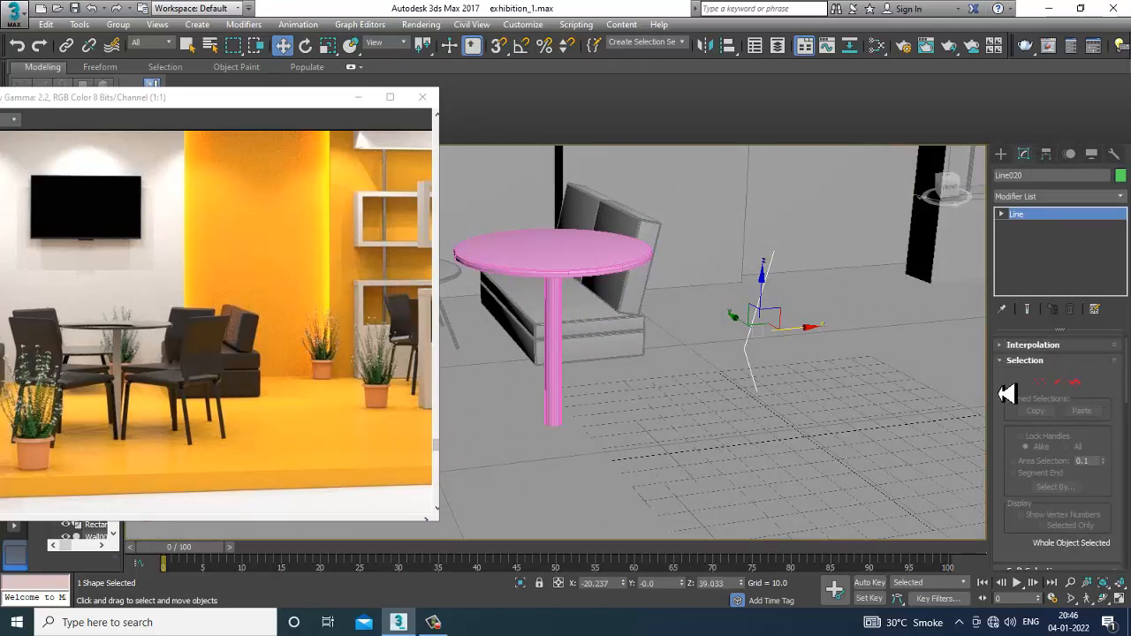
{"action": "scroll", "coordinate": [1008, 393], "scroll_direction": "up", "scroll_amount": 5}
{"action": "left_click", "coordinate": [1040, 358]}
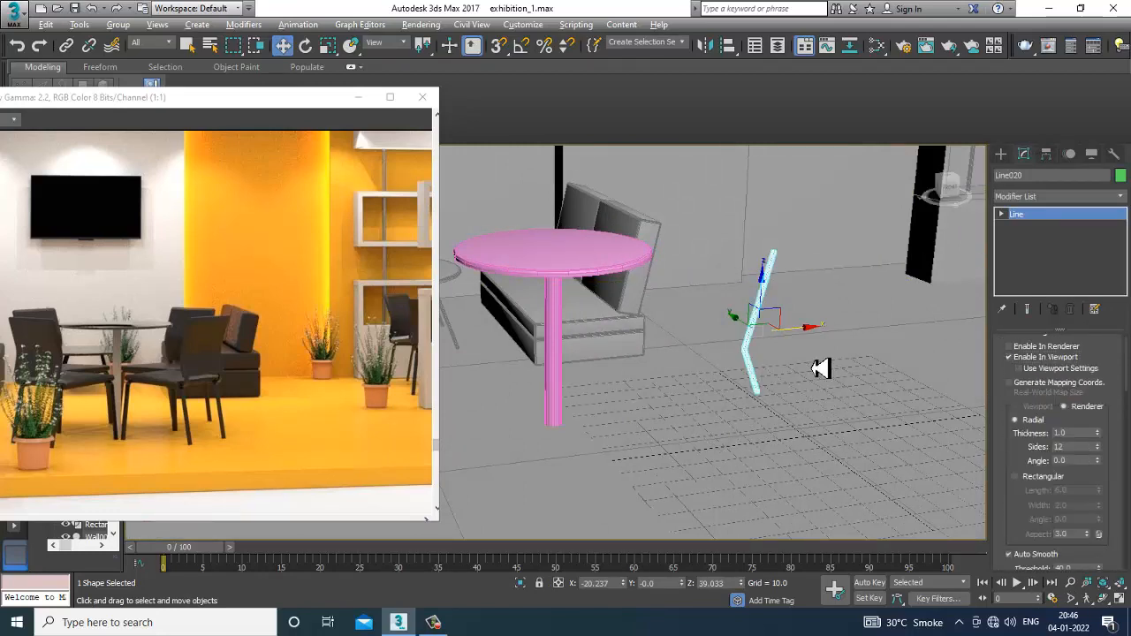
{"action": "scroll", "coordinate": [820, 366], "scroll_direction": "up", "scroll_amount": 5}
{"action": "left_click", "coordinate": [1016, 477]}
{"action": "scroll", "coordinate": [729, 354], "scroll_direction": "down", "scroll_amount": 3}
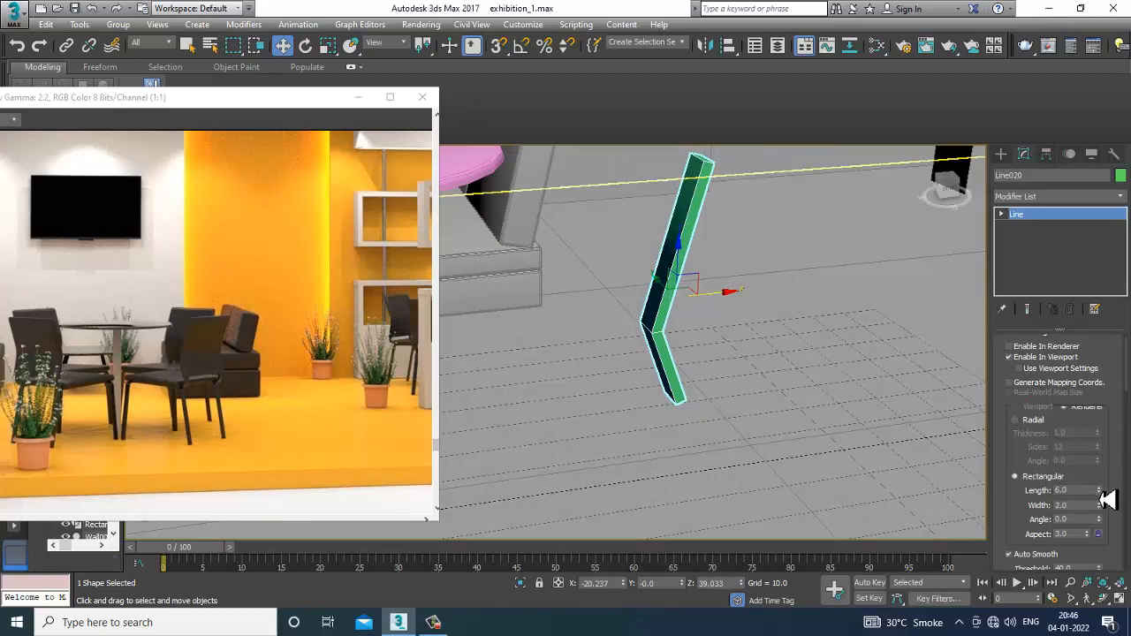
- Set the chair back's rectangular section to a length of 39.72 and a width of 1.52
{"action": "left_click_drag", "start_coordinate": [1101, 491], "coordinate": [1045, 103]}
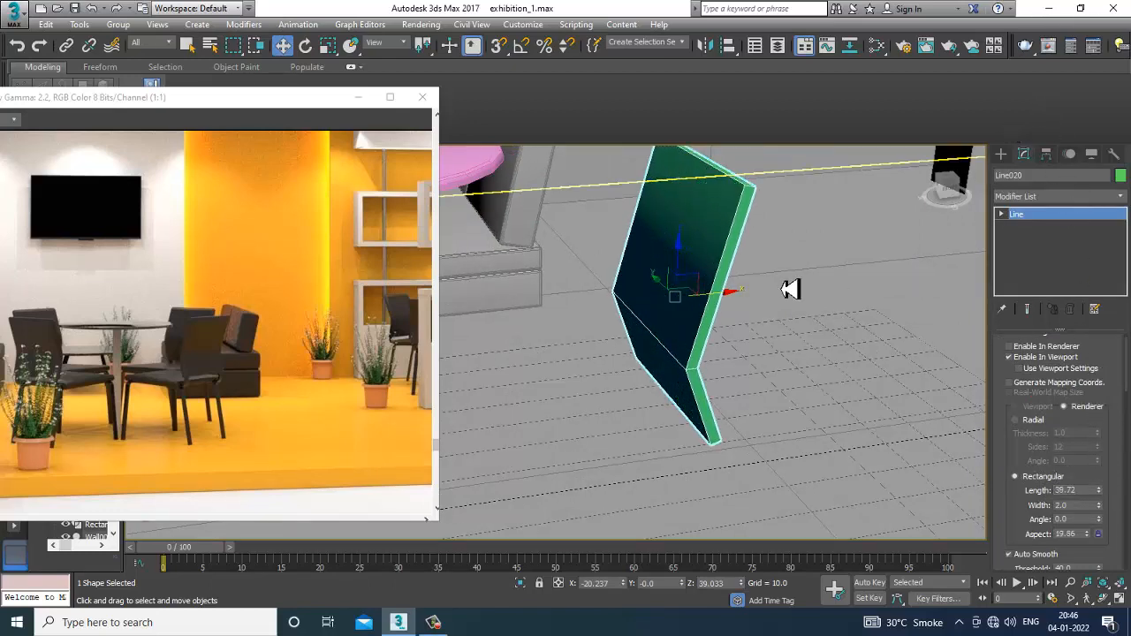
{"action": "middle_click_drag", "start_coordinate": [789, 289], "coordinate": [702, 298], "text": "alt"}
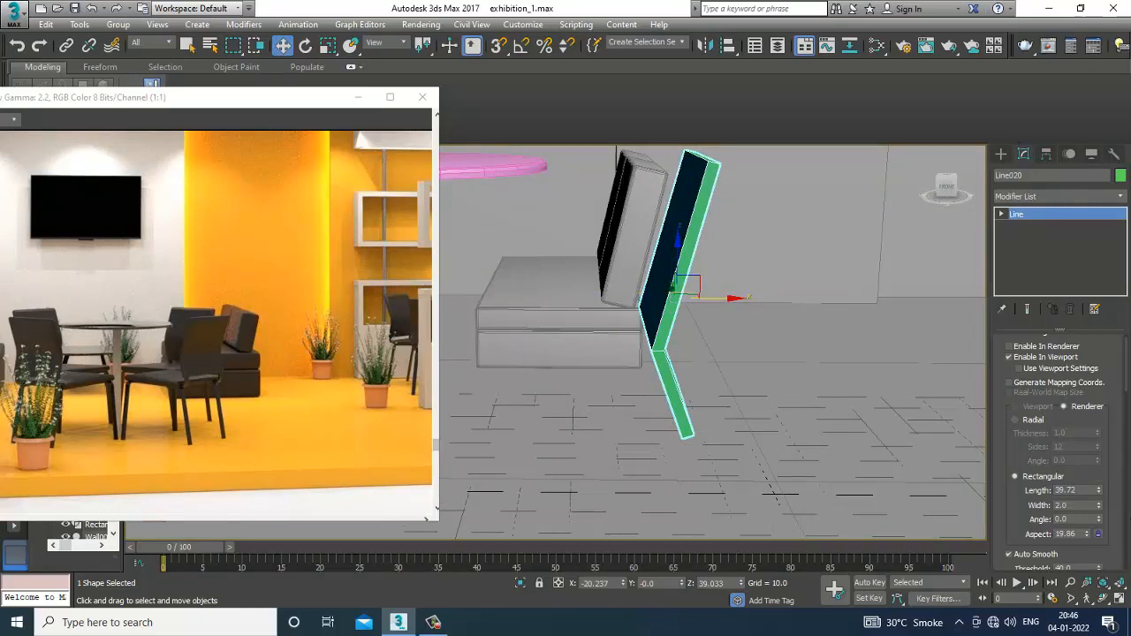
{"action": "left_click_drag", "start_coordinate": [1110, 517], "coordinate": [1118, 535]}
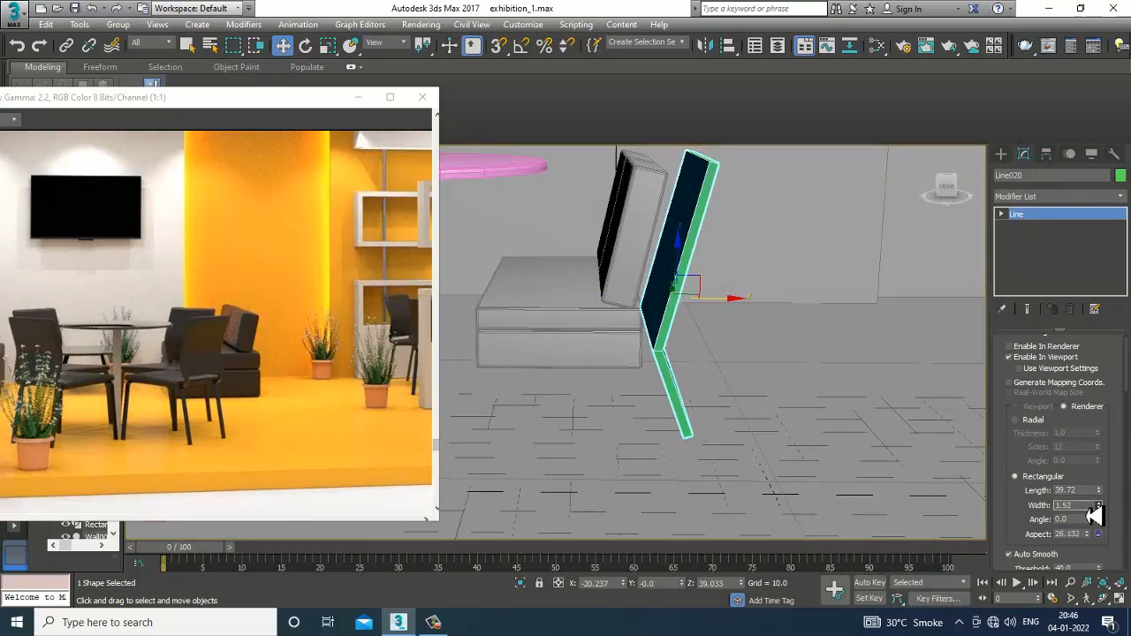
{"action": "middle_click_drag", "start_coordinate": [736, 402], "coordinate": [752, 399], "text": "alt"}
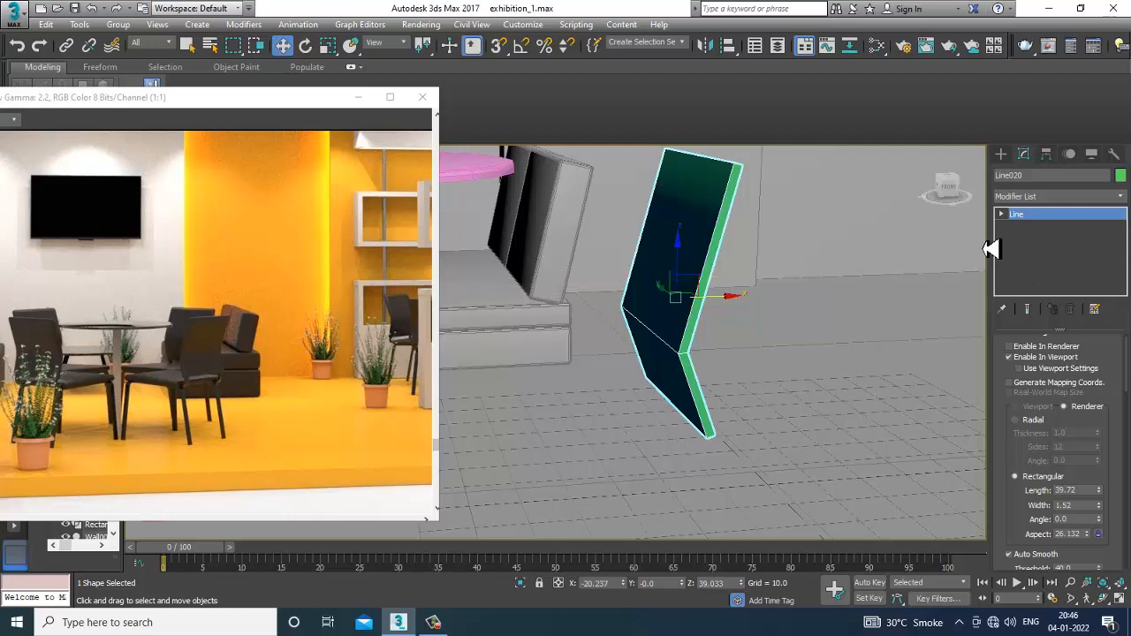
- Fillet the middle vertex of the chair back line by about 2 to round the bend
{"action": "left_click", "coordinate": [1029, 227]}
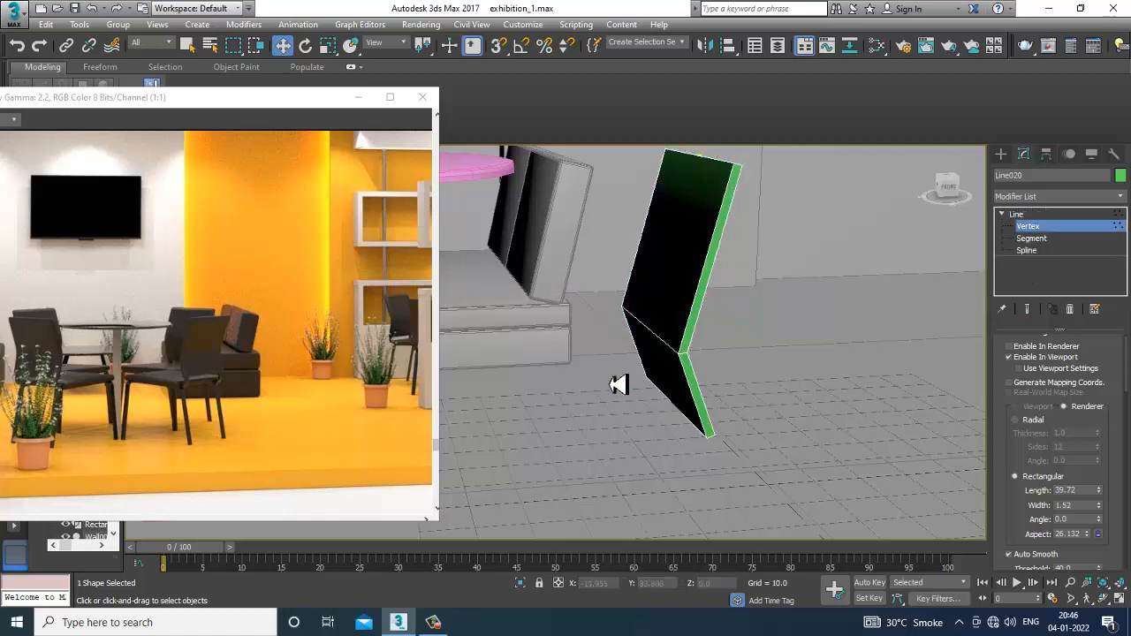
{"action": "key", "text": "F3"}
{"action": "left_click", "coordinate": [654, 329]}
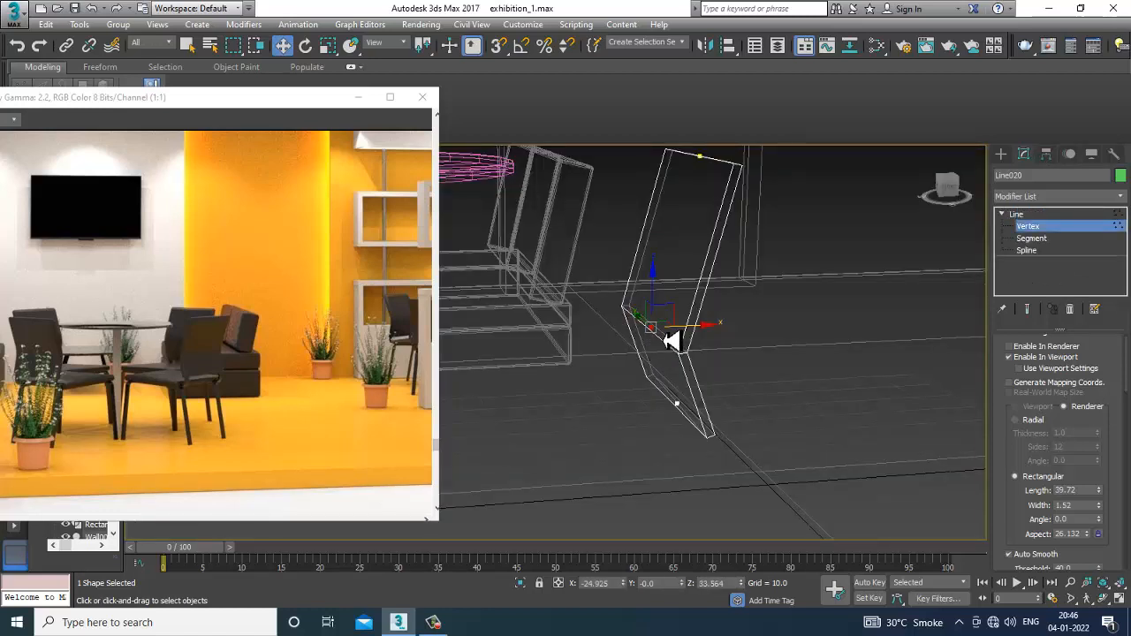
{"action": "key", "text": "F3"}
{"action": "scroll", "coordinate": [1016, 460], "scroll_direction": "down", "scroll_amount": 5}
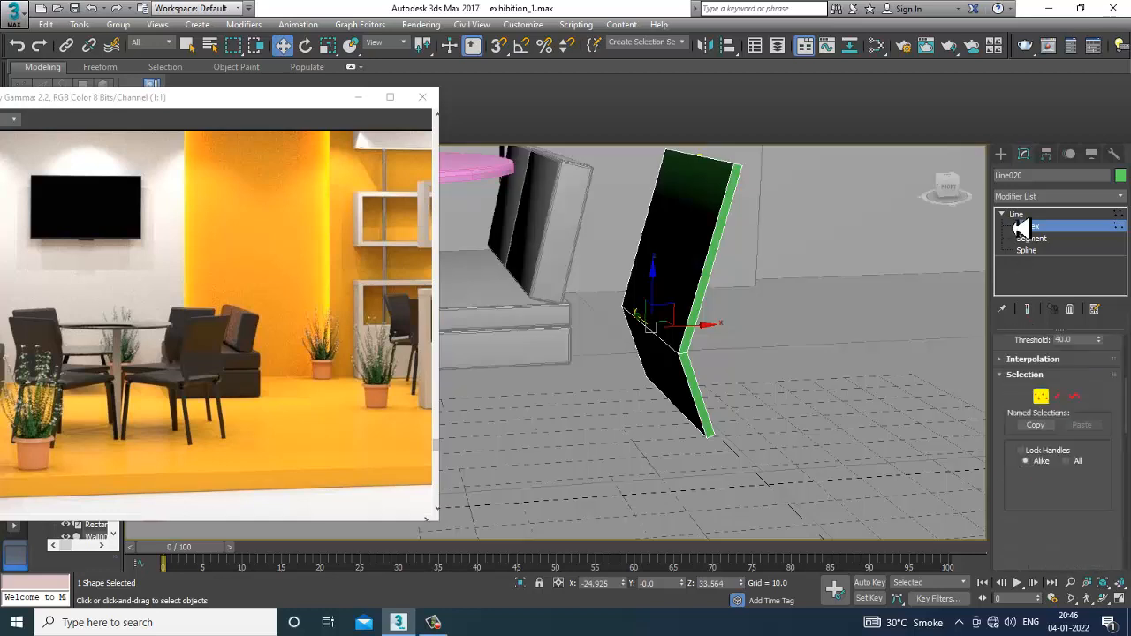
{"action": "scroll", "coordinate": [1012, 511], "scroll_direction": "down", "scroll_amount": 10}
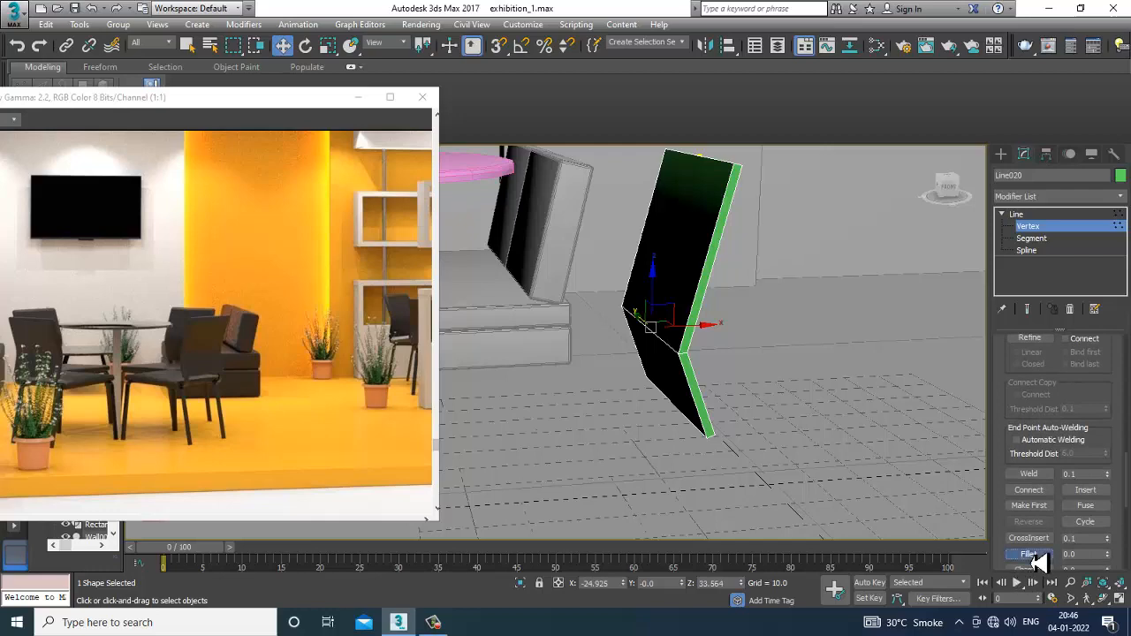
{"action": "left_click", "coordinate": [1032, 555]}
{"action": "left_click_drag", "start_coordinate": [662, 344], "coordinate": [654, 335]}
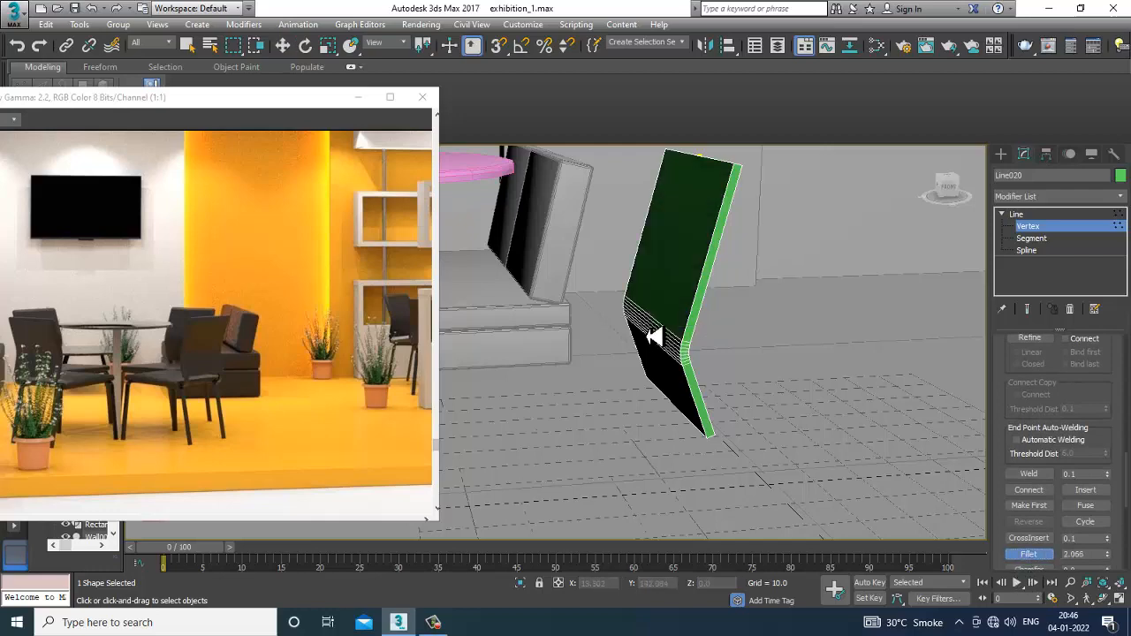
{"action": "middle_click_drag", "start_coordinate": [873, 421], "coordinate": [750, 338], "text": "alt"}
- Check the chair back's profile in the Front view and return the line to whole-object level
{"action": "key", "text": "w"}
{"action": "key", "text": "alt+w"}
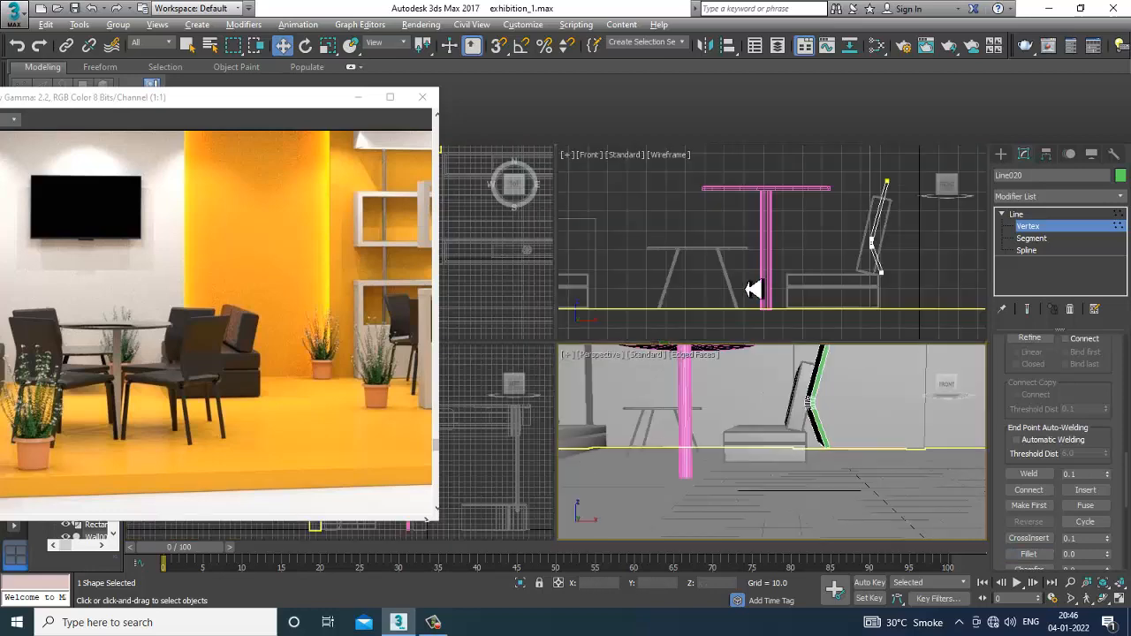
{"action": "middle_click_drag", "start_coordinate": [795, 256], "coordinate": [760, 249]}
{"action": "key", "text": "alt+w"}
{"action": "middle_click_drag", "start_coordinate": [723, 329], "coordinate": [776, 290]}
{"action": "scroll", "coordinate": [771, 288], "scroll_direction": "up", "scroll_amount": 1}
{"action": "scroll", "coordinate": [774, 294], "scroll_direction": "down", "scroll_amount": 2}
{"action": "left_click", "coordinate": [1032, 215]}
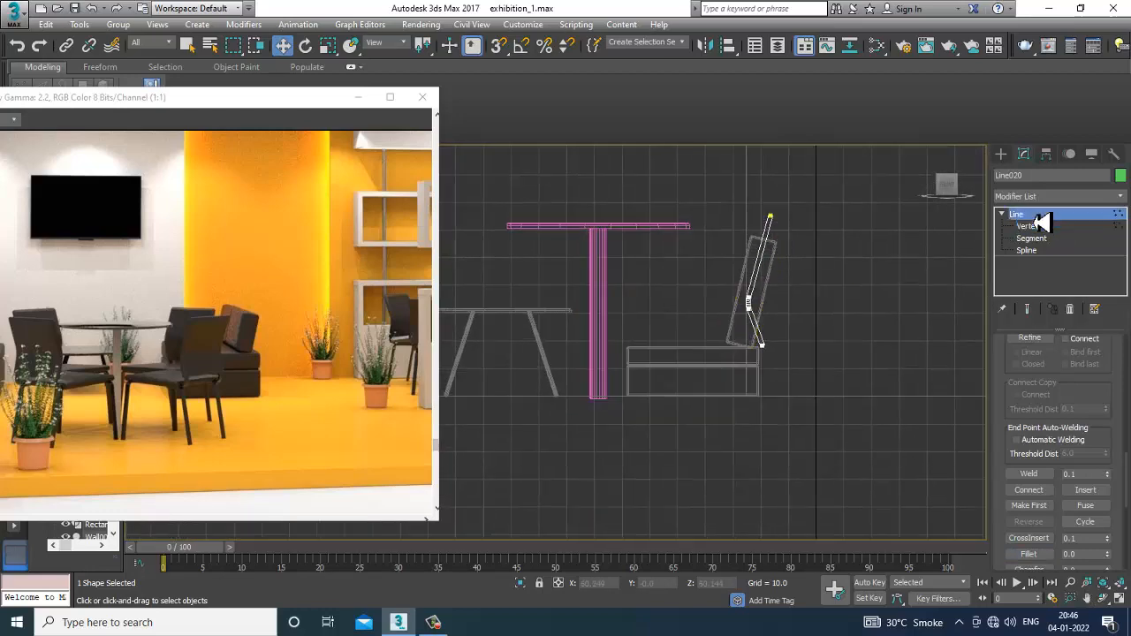
- In the Top view, create a chamfer box beside the chair back, about 40 long, 44.9 wide and 1.86 high, with a 0.58 fillet
{"action": "key", "text": "alt+w"}
{"action": "middle_click_drag", "start_coordinate": [488, 289], "coordinate": [478, 283]}
{"action": "key", "text": "alt+w"}
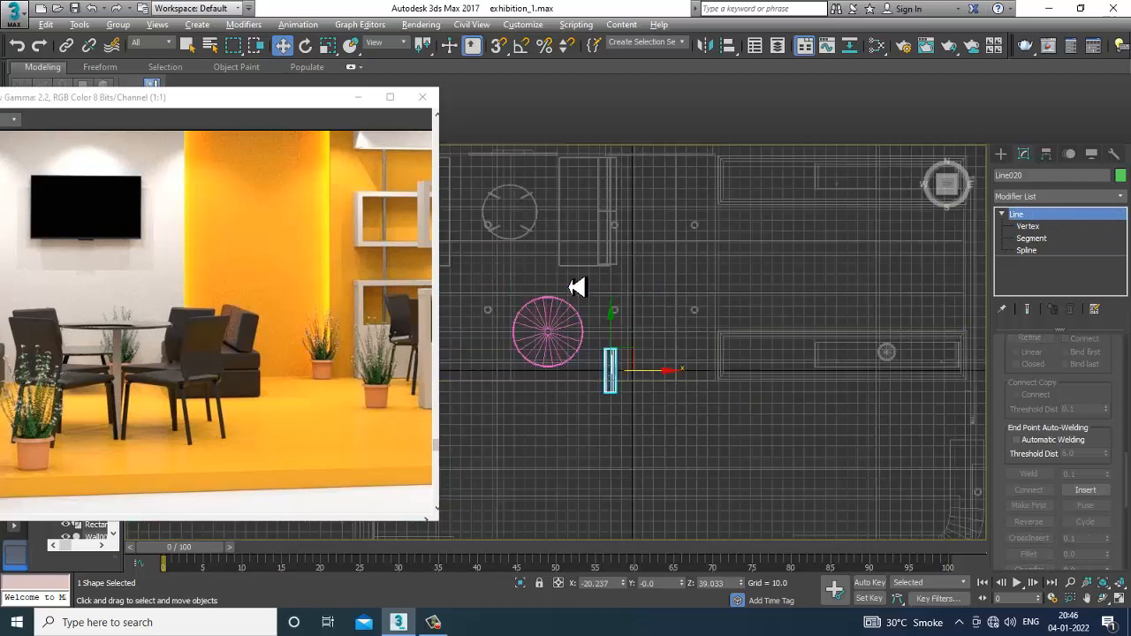
{"action": "scroll", "coordinate": [576, 285], "scroll_direction": "up", "scroll_amount": 3}
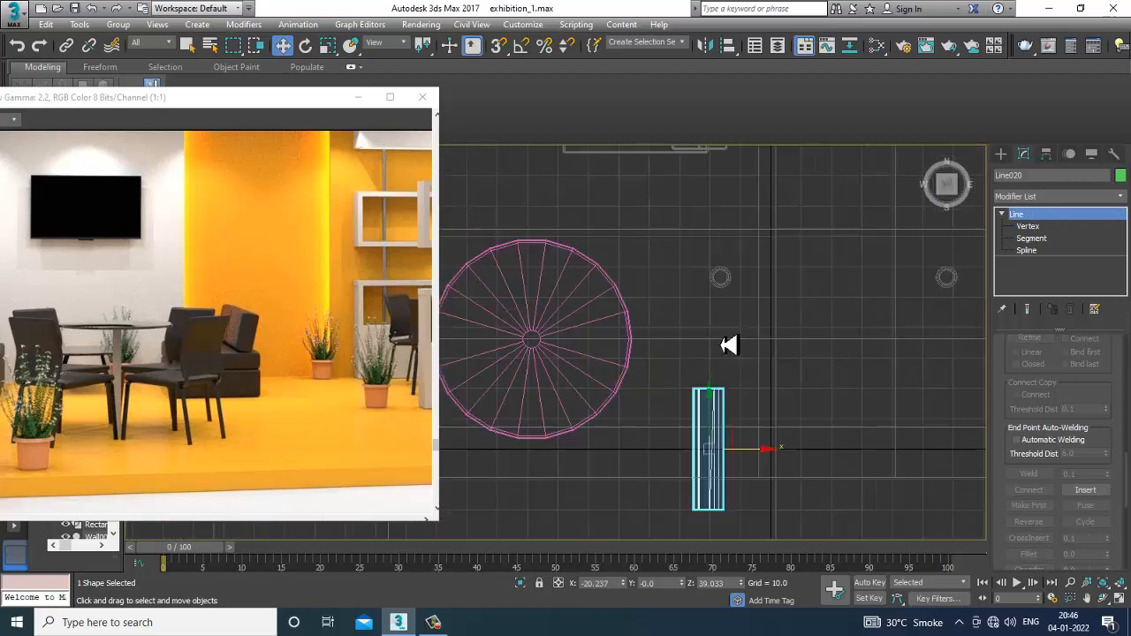
{"action": "left_click", "coordinate": [1002, 154]}
{"action": "left_click", "coordinate": [1002, 174]}
{"action": "left_click", "coordinate": [1030, 239]}
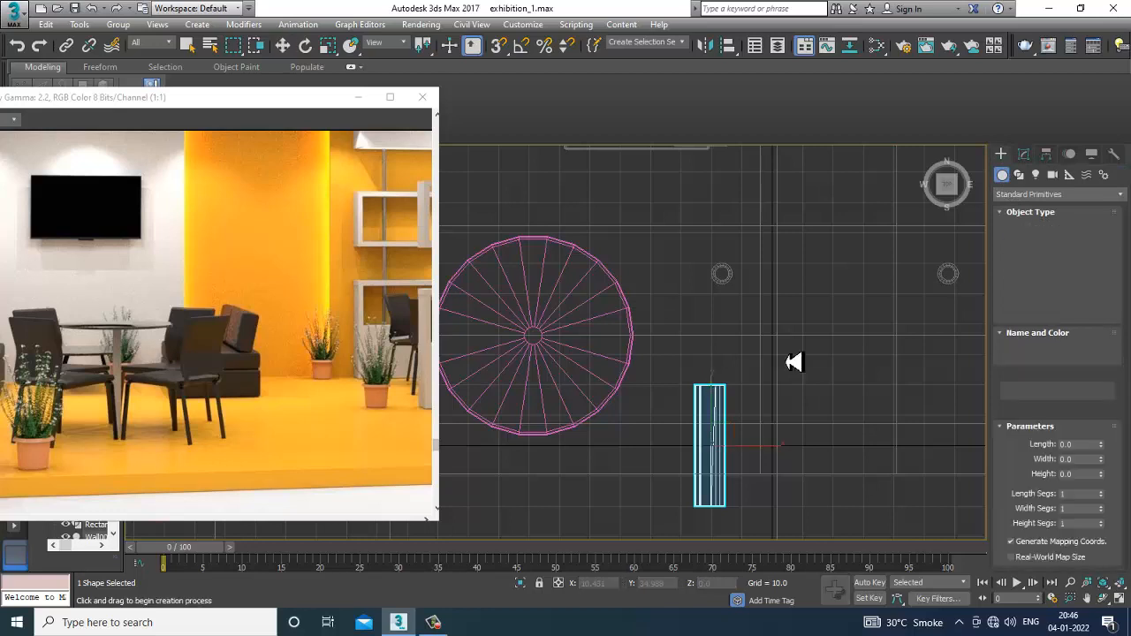
{"action": "scroll", "coordinate": [790, 361], "scroll_direction": "up", "scroll_amount": 3}
{"action": "scroll", "coordinate": [739, 345], "scroll_direction": "up", "scroll_amount": 2}
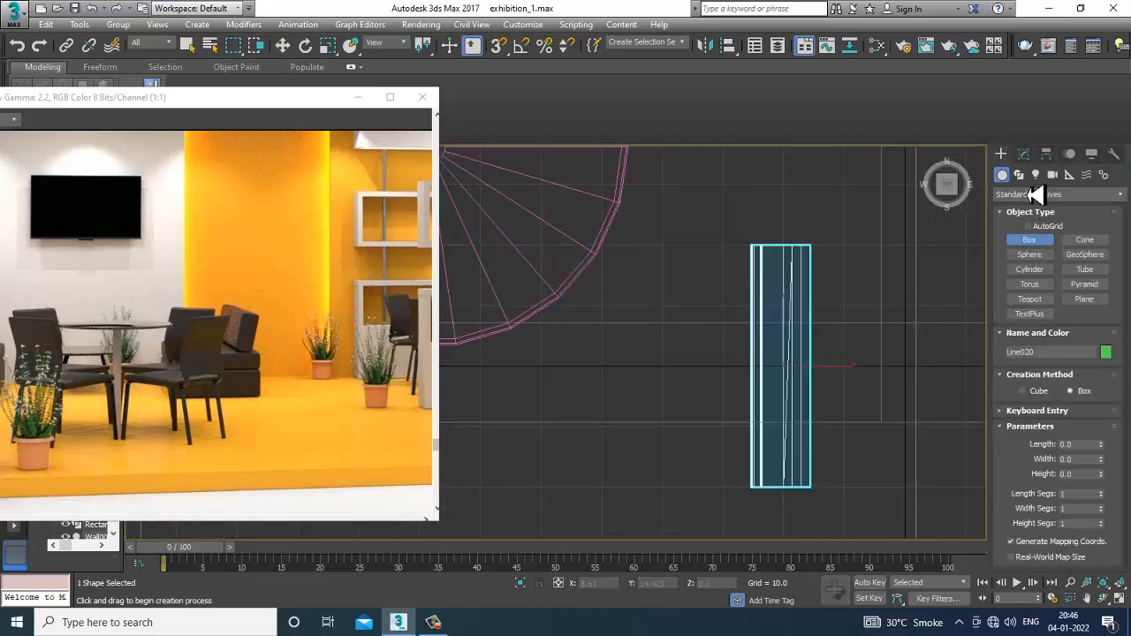
{"action": "left_click", "coordinate": [1035, 194]}
{"action": "left_click", "coordinate": [1036, 216]}
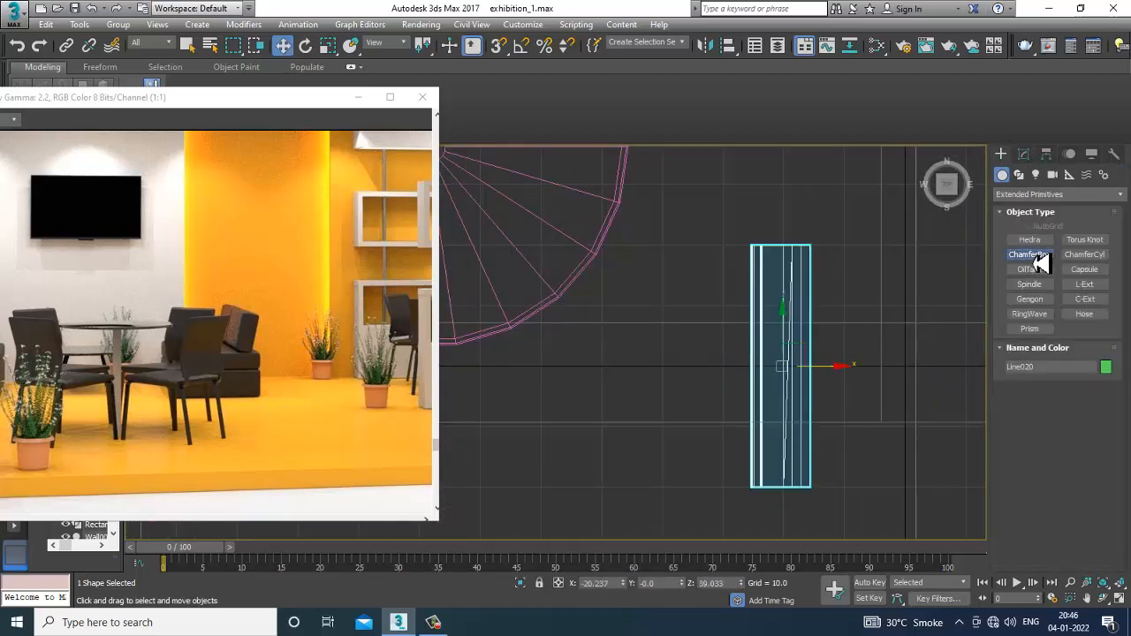
{"action": "left_click", "coordinate": [1034, 255]}
{"action": "left_click_drag", "start_coordinate": [743, 258], "coordinate": [469, 498]}
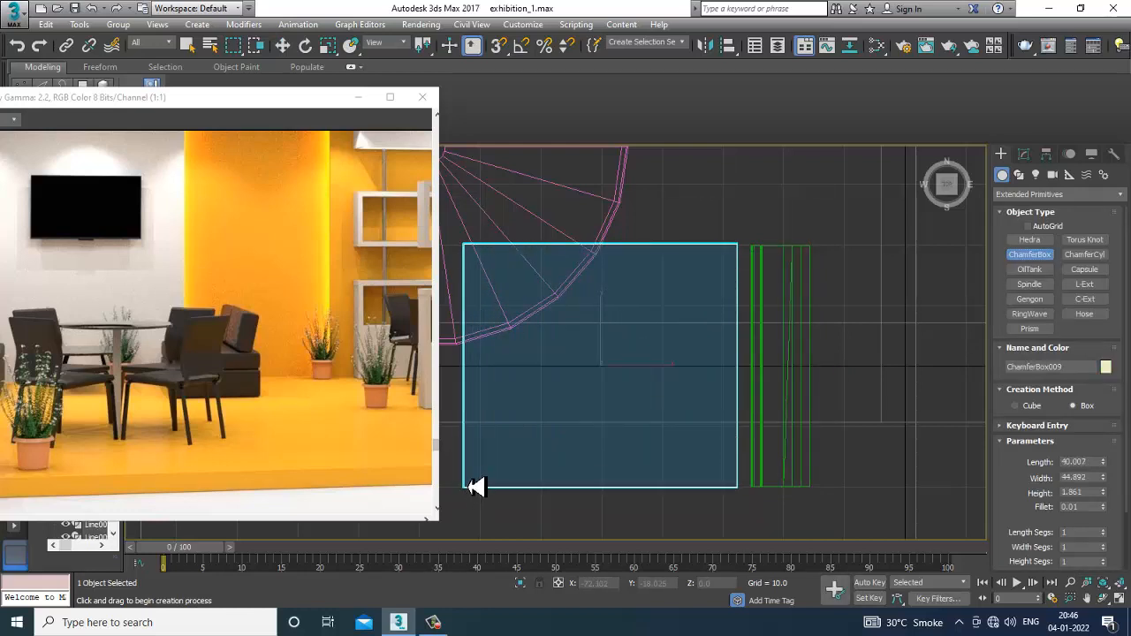
{"action": "left_click", "coordinate": [477, 486]}
{"action": "left_click", "coordinate": [482, 484]}
{"action": "key", "text": "w"}
- Increase the chair seat box's height to about 4.45
{"action": "key", "text": "alt+w"}
{"action": "middle_click", "coordinate": [756, 450]}
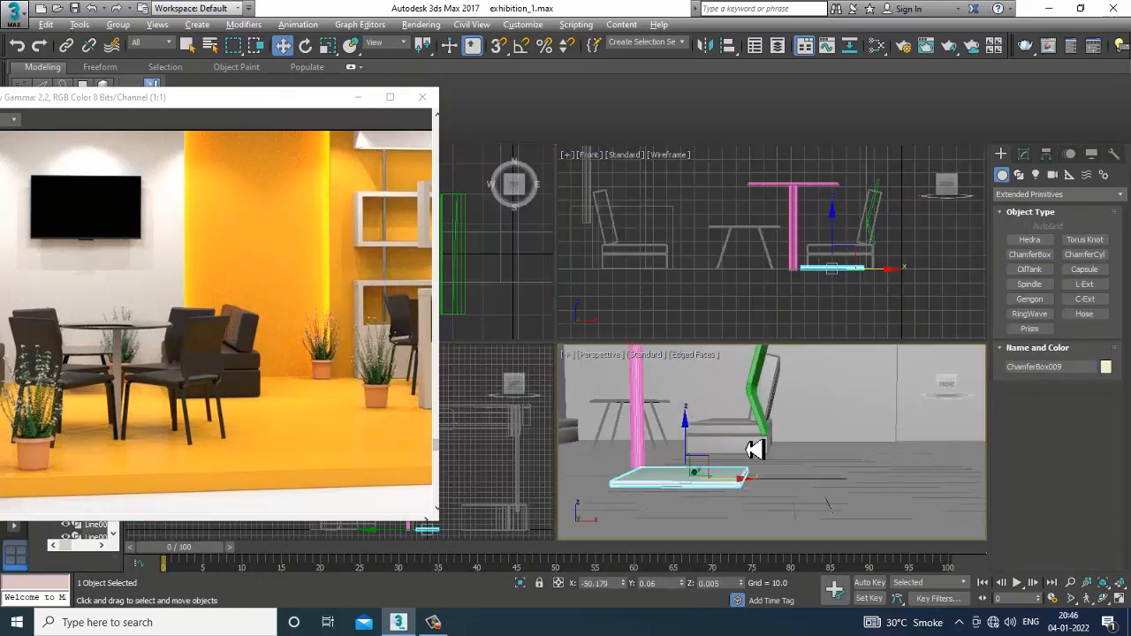
{"action": "key", "text": "alt+w"}
{"action": "scroll", "coordinate": [778, 450], "scroll_direction": "up", "scroll_amount": 4}
{"action": "left_click", "coordinate": [1023, 154]}
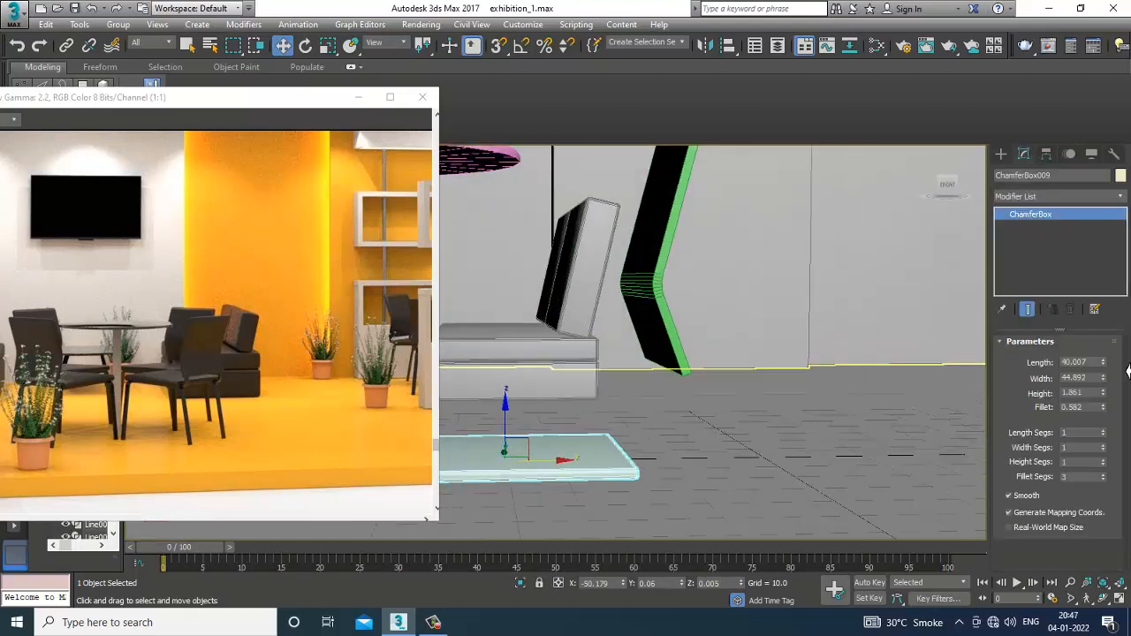
{"action": "left_click_drag", "start_coordinate": [1105, 394], "coordinate": [1100, 307]}
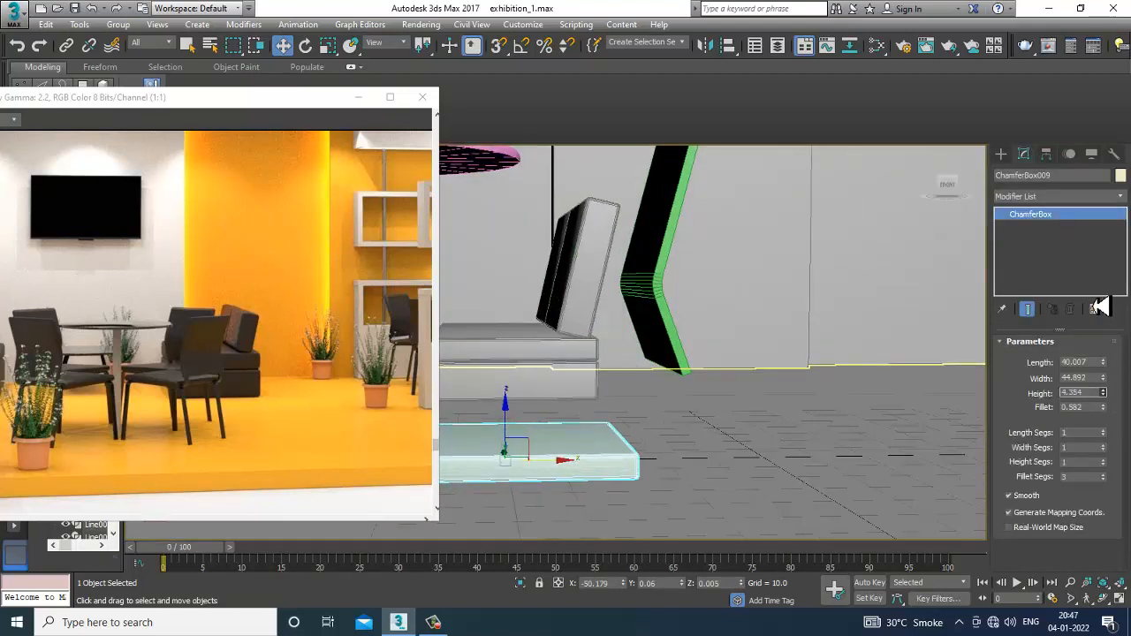
- Move the seat box toward the chair back to X about -43.55 and raise it to Z about 13.9
{"action": "left_click", "coordinate": [669, 271], "text": "ctrl"}
{"action": "scroll", "coordinate": [671, 274], "scroll_direction": "down", "scroll_amount": 4}
{"action": "scroll", "coordinate": [644, 265], "scroll_direction": "up", "scroll_amount": 4}
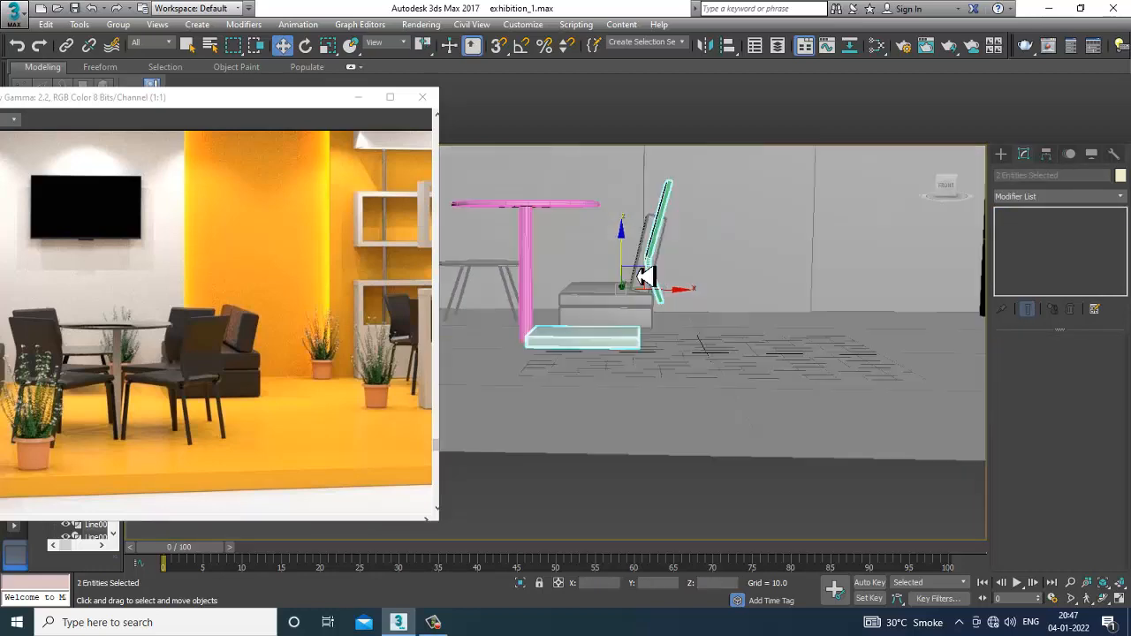
{"action": "left_click", "coordinate": [601, 348]}
{"action": "scroll", "coordinate": [619, 350], "scroll_direction": "up", "scroll_amount": 4}
{"action": "left_click_drag", "start_coordinate": [624, 351], "coordinate": [680, 353]}
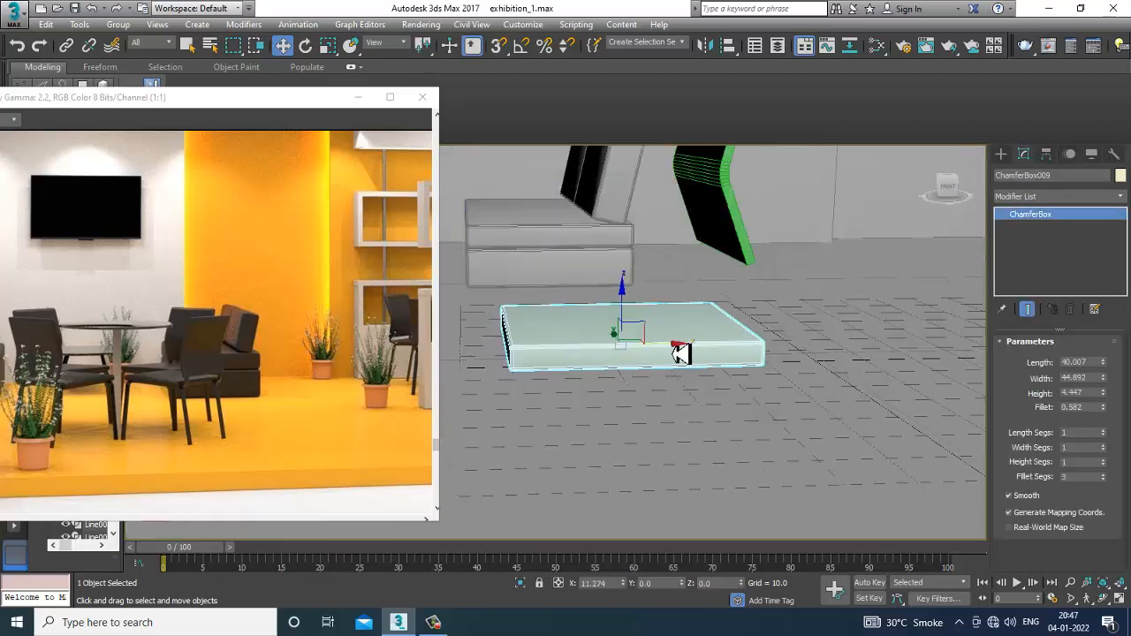
{"action": "middle_click_drag", "start_coordinate": [680, 354], "coordinate": [636, 332], "text": "alt"}
{"action": "left_click_drag", "start_coordinate": [630, 320], "coordinate": [631, 270]}
{"action": "middle_click_drag", "start_coordinate": [683, 305], "coordinate": [756, 325], "text": "alt"}
- Set the seat box's fillet to about 1.05 and its height to about 3.91
{"action": "scroll", "coordinate": [731, 338], "scroll_direction": "up", "scroll_amount": 5}
{"action": "scroll", "coordinate": [755, 326], "scroll_direction": "up", "scroll_amount": 3}
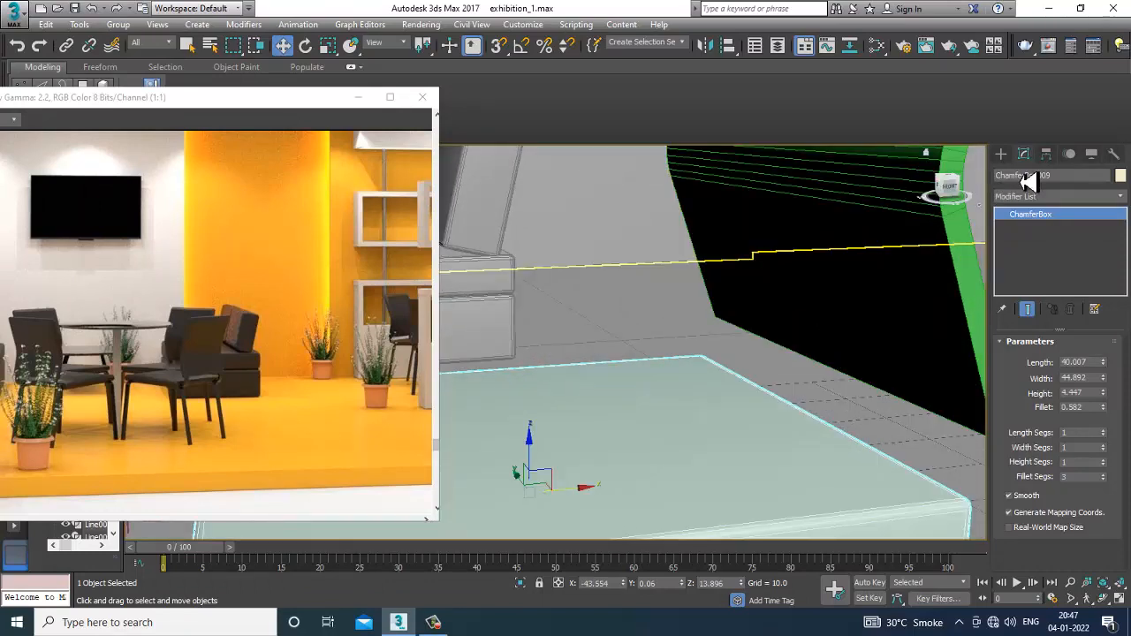
{"action": "scroll", "coordinate": [826, 338], "scroll_direction": "down", "scroll_amount": 5}
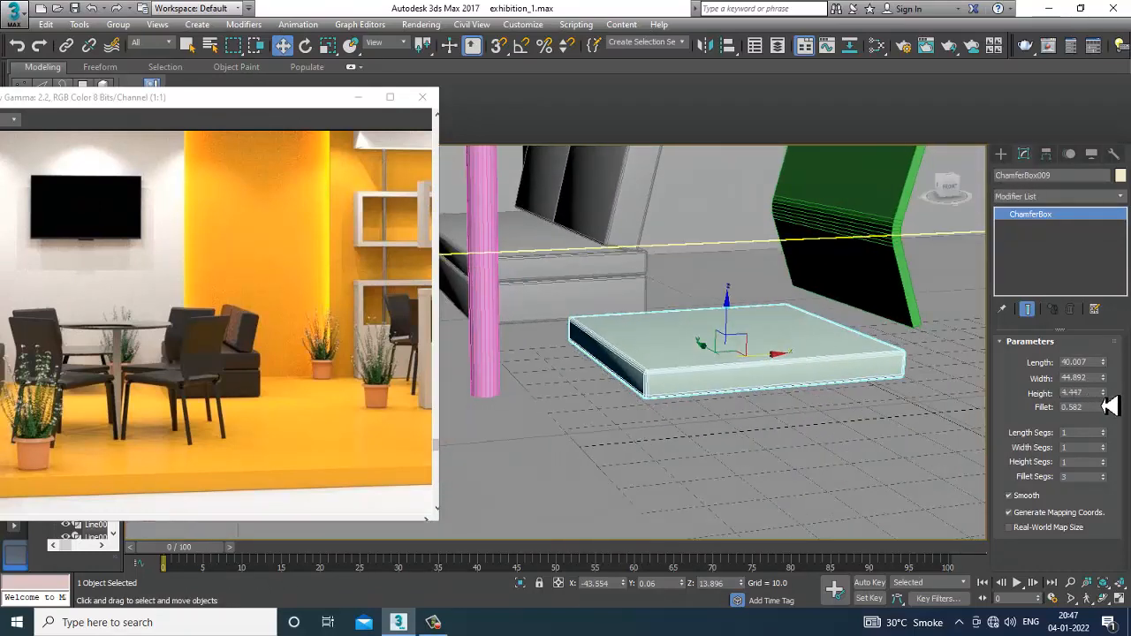
{"action": "mouse_move", "coordinate": [1109, 404]}
{"action": "left_mouse_down"}
{"action": "mouse_move", "coordinate": [1114, 413]}
{"action": "mouse_move", "coordinate": [1105, 386]}
{"action": "left_mouse_up"}
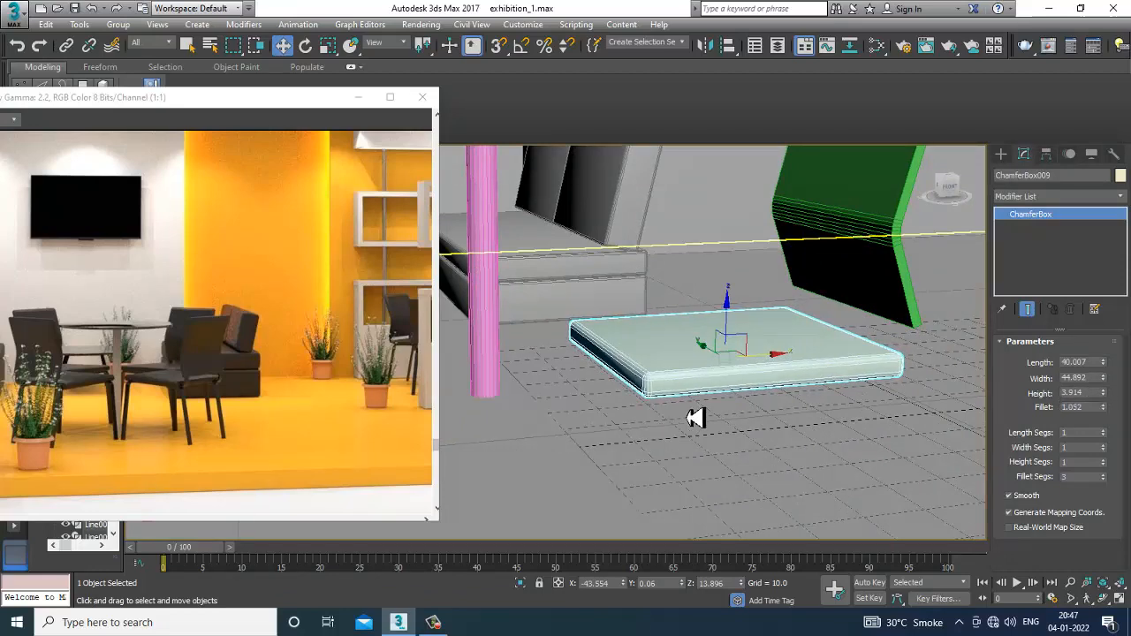
- In the Front view, draw a curved line with a radial section from the chair back's lower end into the rear edge of the seat
{"action": "middle_click_drag", "start_coordinate": [696, 418], "coordinate": [634, 398], "text": "alt"}
{"action": "key", "text": "alt+w"}
{"action": "middle_click_drag", "start_coordinate": [722, 245], "coordinate": [751, 237]}
{"action": "key", "text": "alt+w"}
{"action": "scroll", "coordinate": [741, 308], "scroll_direction": "up", "scroll_amount": 2}
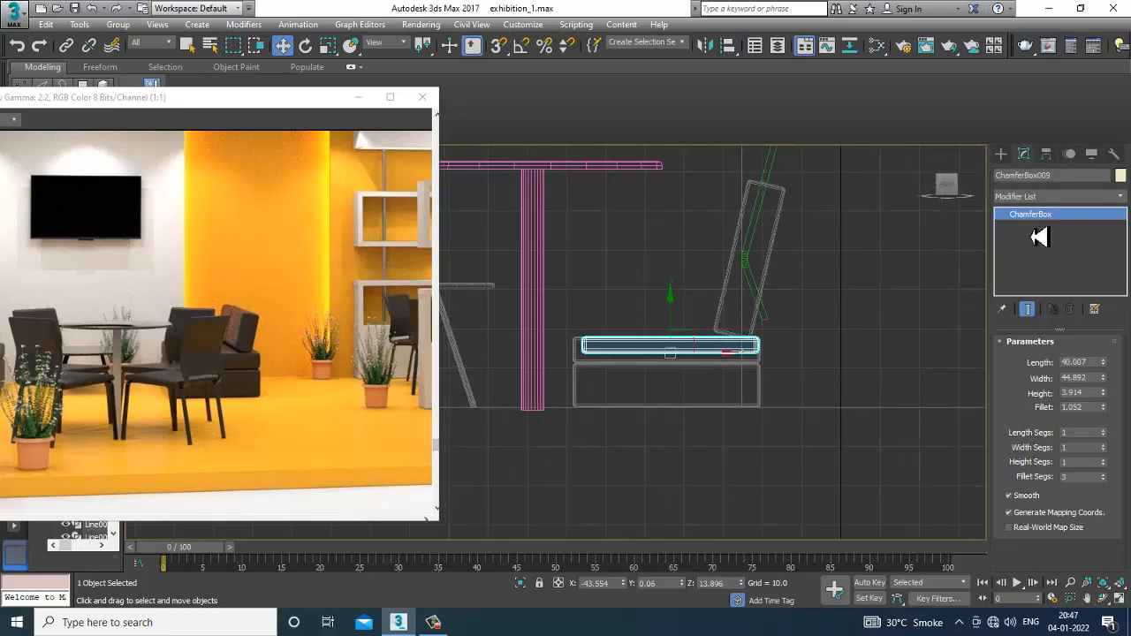
{"action": "left_click", "coordinate": [1004, 156]}
{"action": "left_click", "coordinate": [1020, 175]}
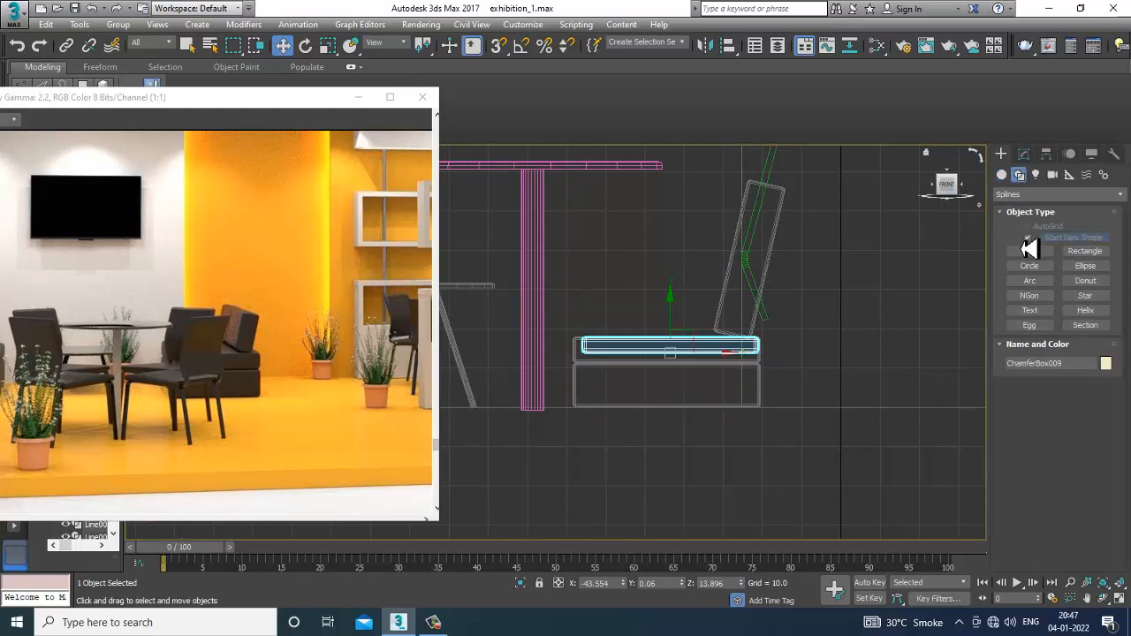
{"action": "middle_click_drag", "start_coordinate": [891, 325], "coordinate": [904, 308]}
{"action": "left_click", "coordinate": [1026, 252]}
{"action": "scroll", "coordinate": [902, 332], "scroll_direction": "up", "scroll_amount": 4}
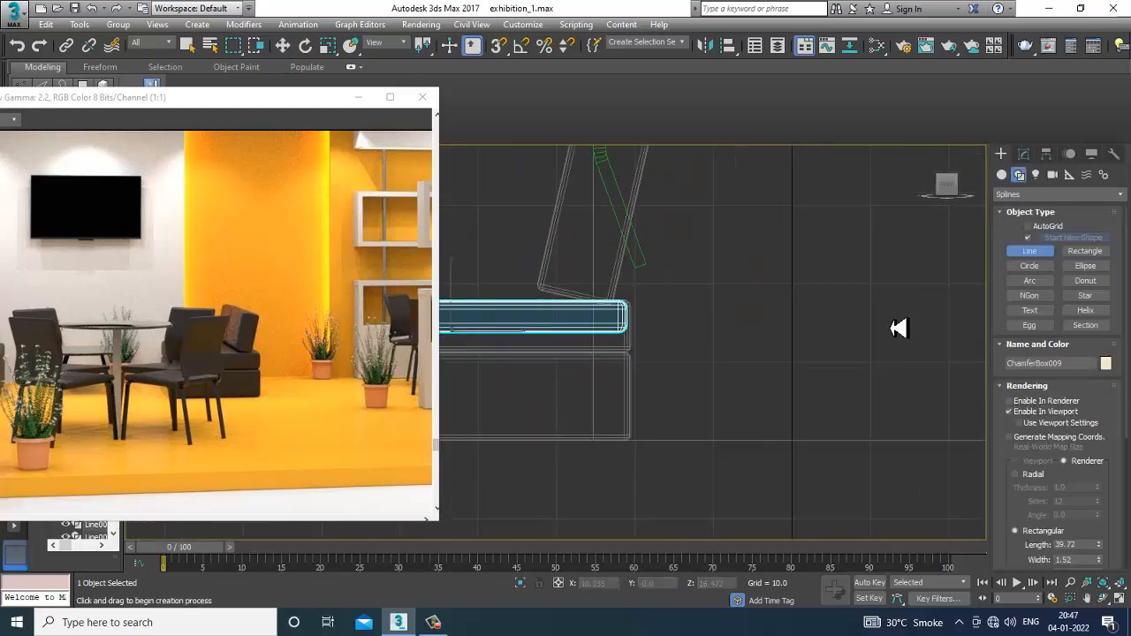
{"action": "left_click", "coordinate": [1027, 478]}
{"action": "middle_click_drag", "start_coordinate": [604, 357], "coordinate": [656, 368]}
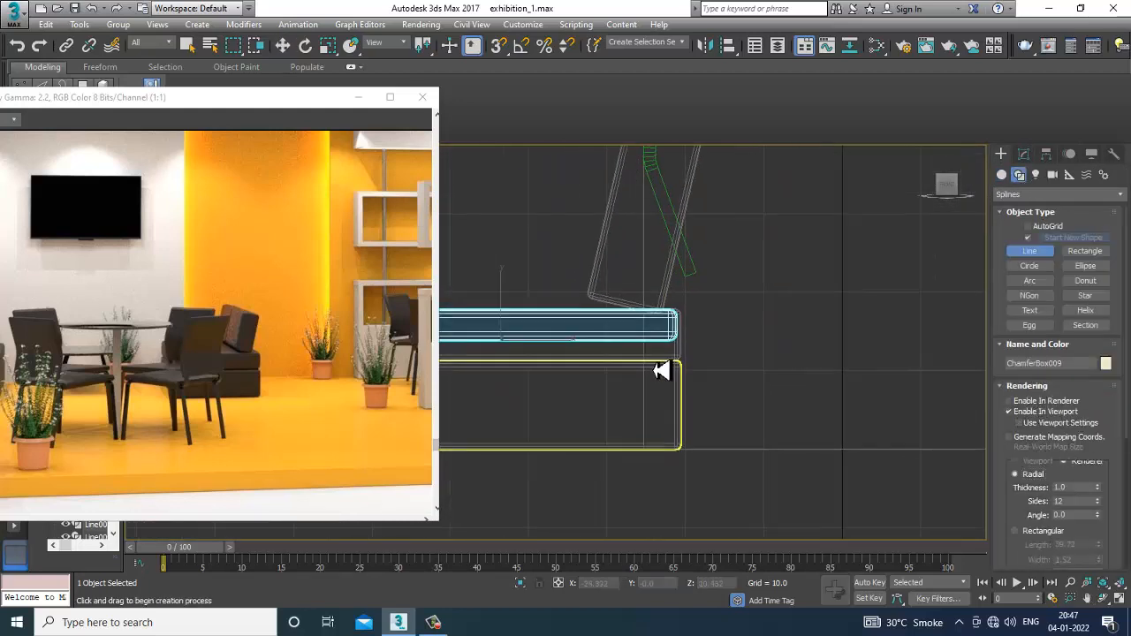
{"action": "scroll", "coordinate": [656, 368], "scroll_direction": "up", "scroll_amount": 2}
{"action": "left_click", "coordinate": [703, 234]}
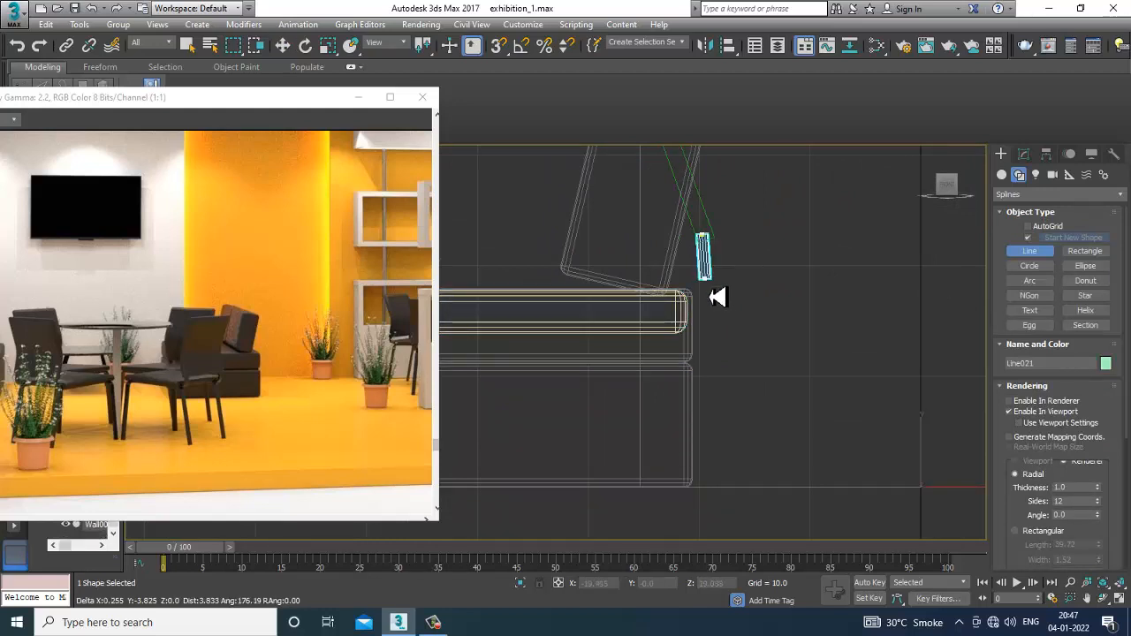
{"action": "left_click_drag", "start_coordinate": [717, 304], "coordinate": [699, 310]}
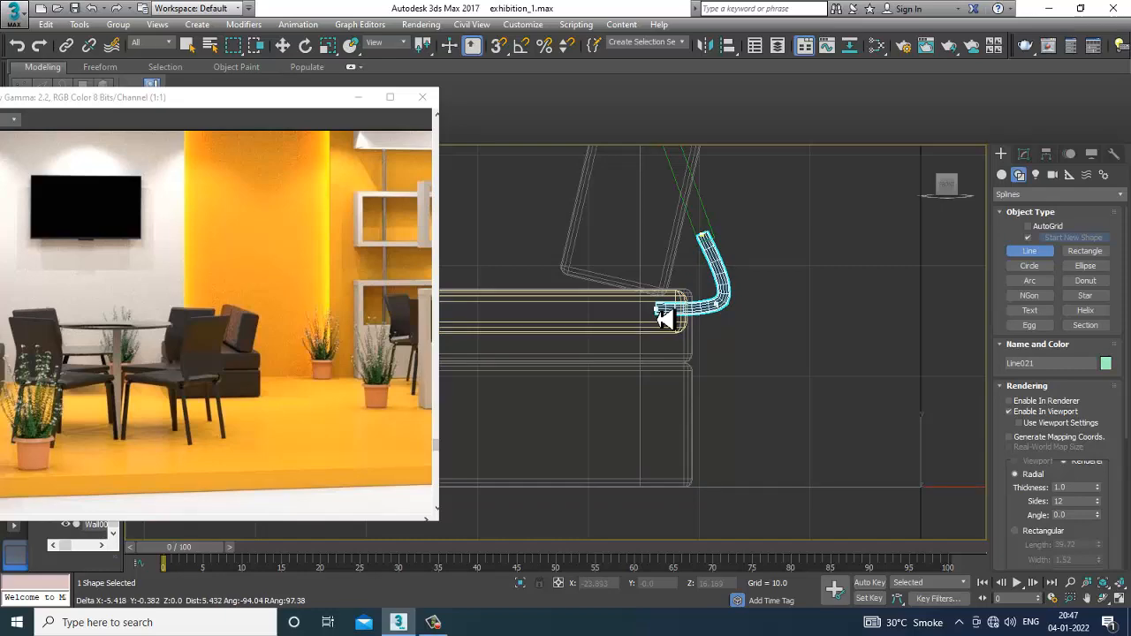
{"action": "key", "text": "w"}
- Set the curved connector tube's radial thickness to 1.78 and compare it with the seat and back in Perspective
{"action": "key", "text": "alt+w"}
{"action": "middle_click", "coordinate": [805, 457]}
{"action": "key", "text": "alt+w"}
{"action": "middle_click_drag", "start_coordinate": [826, 426], "coordinate": [748, 426], "text": "alt"}
{"action": "scroll", "coordinate": [806, 399], "scroll_direction": "up", "scroll_amount": 4}
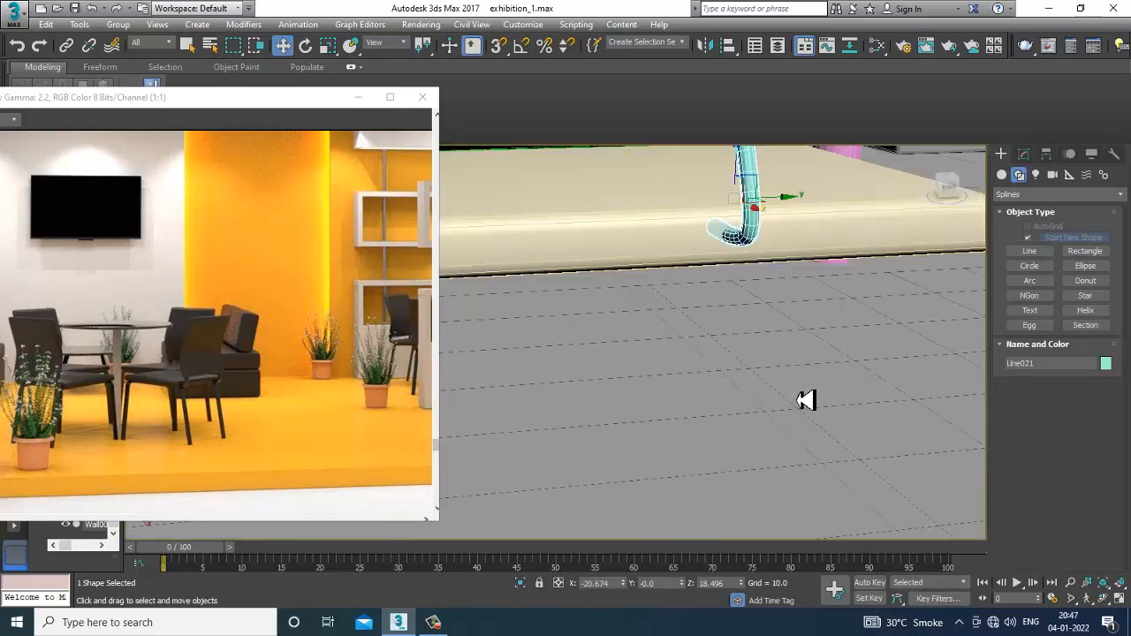
{"action": "left_click", "coordinate": [1024, 155]}
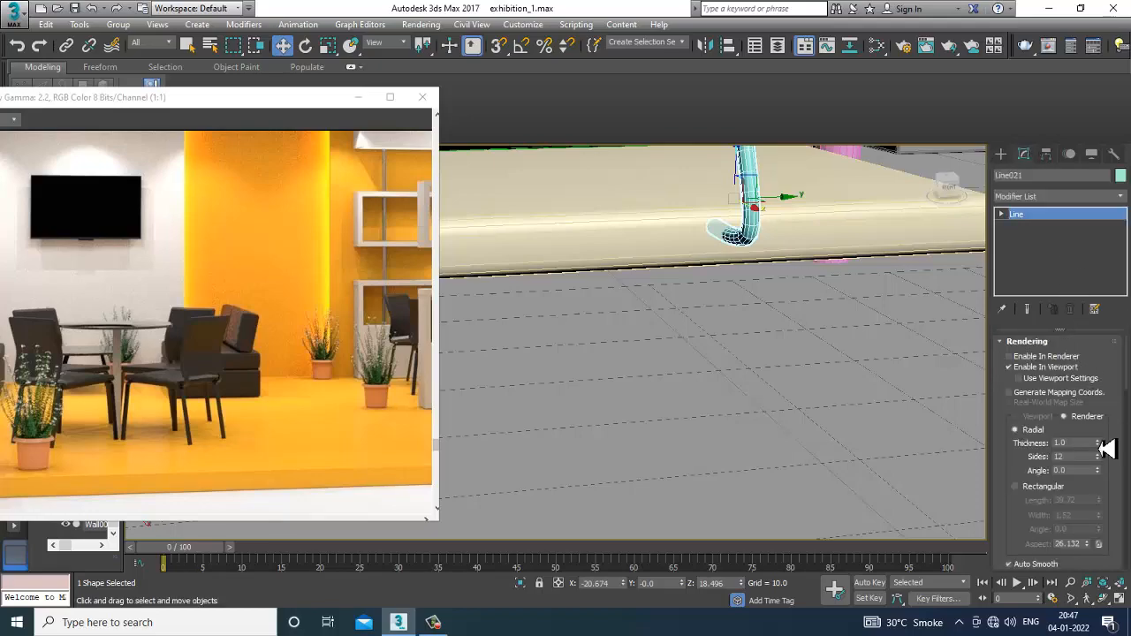
{"action": "left_click_drag", "start_coordinate": [1099, 443], "coordinate": [1091, 395]}
{"action": "scroll", "coordinate": [775, 305], "scroll_direction": "down", "scroll_amount": 5}
{"action": "middle_click_drag", "start_coordinate": [775, 305], "coordinate": [707, 284], "text": "alt"}
{"action": "scroll", "coordinate": [718, 282], "scroll_direction": "up", "scroll_amount": 4}
{"action": "middle_click_drag", "start_coordinate": [816, 271], "coordinate": [730, 315], "text": "alt"}
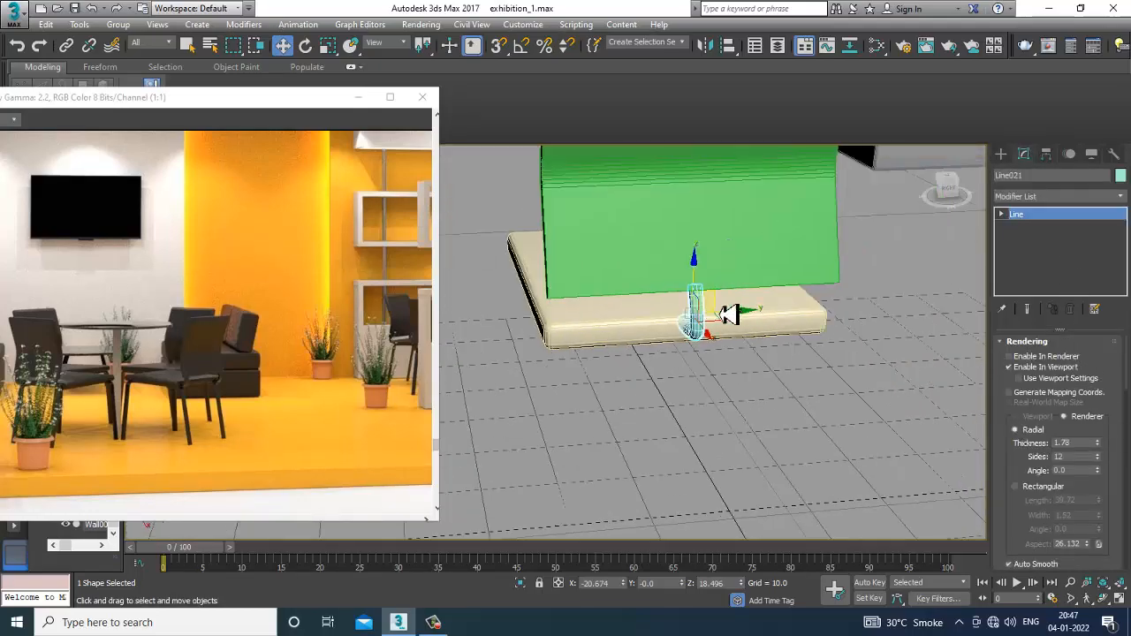
- Move the connector tube along Y to about -17.95, near the seat's side edge, and set its thickness to about 1.6
{"action": "scroll", "coordinate": [730, 318], "scroll_direction": "up", "scroll_amount": 3}
{"action": "left_click_drag", "start_coordinate": [724, 326], "coordinate": [522, 321]}
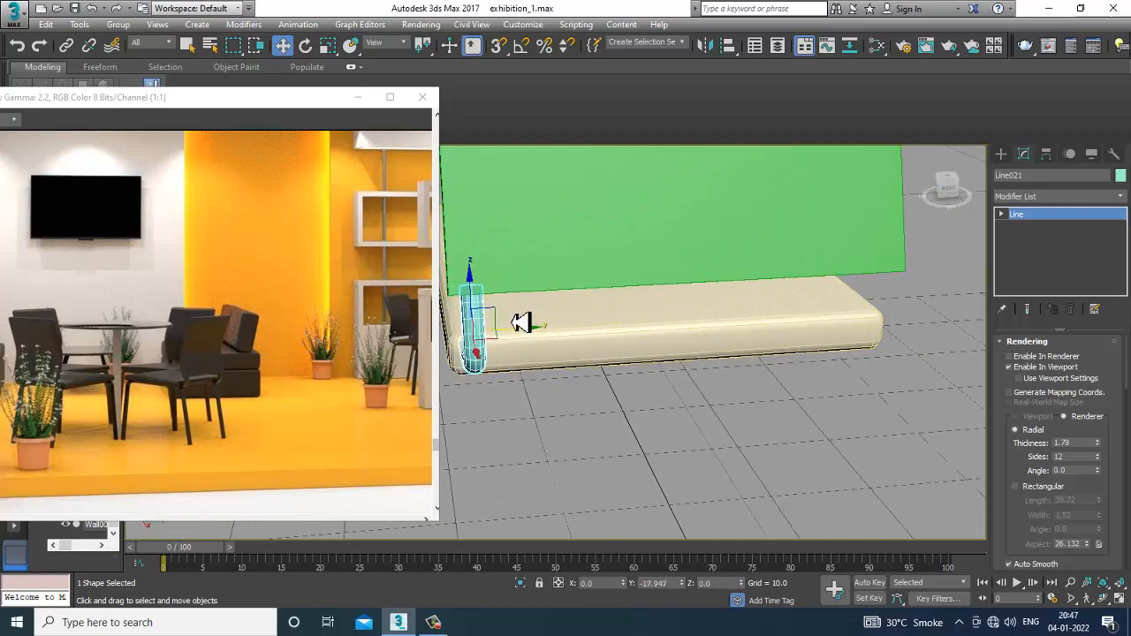
{"action": "middle_click_drag", "start_coordinate": [522, 320], "coordinate": [744, 371], "text": "alt"}
{"action": "left_click", "coordinate": [689, 243]}
{"action": "left_click", "coordinate": [688, 243]}
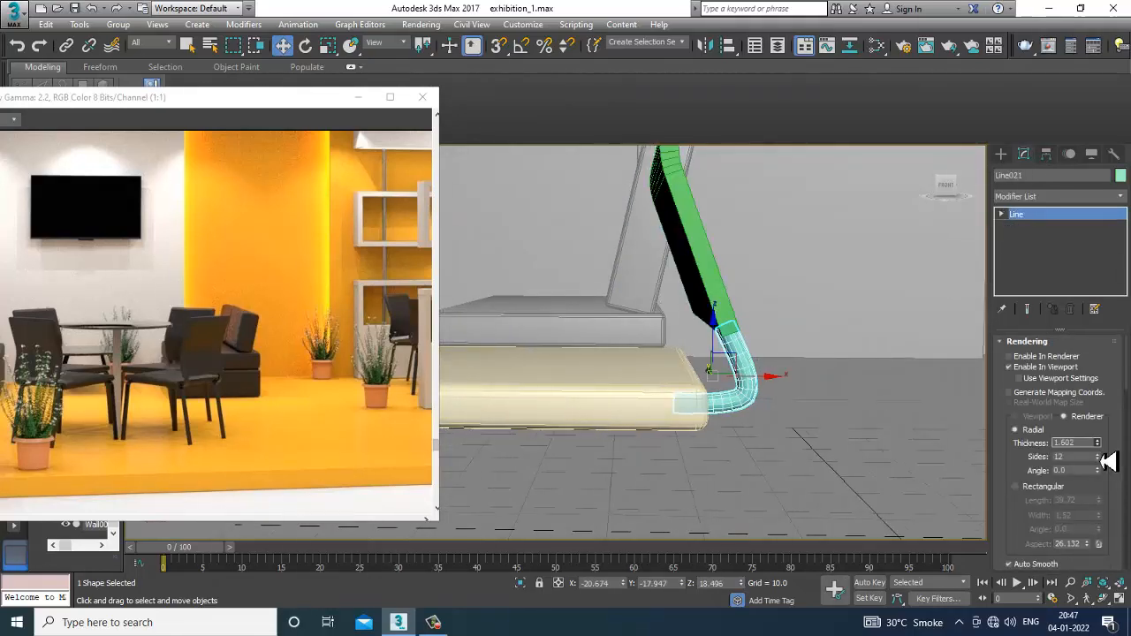
- Shift the connector tube's bend vertex toward the seat to X about -19.01, and return to whole-object level
{"action": "middle_click_drag", "start_coordinate": [831, 392], "coordinate": [774, 386], "text": "alt"}
{"action": "key", "text": "q"}
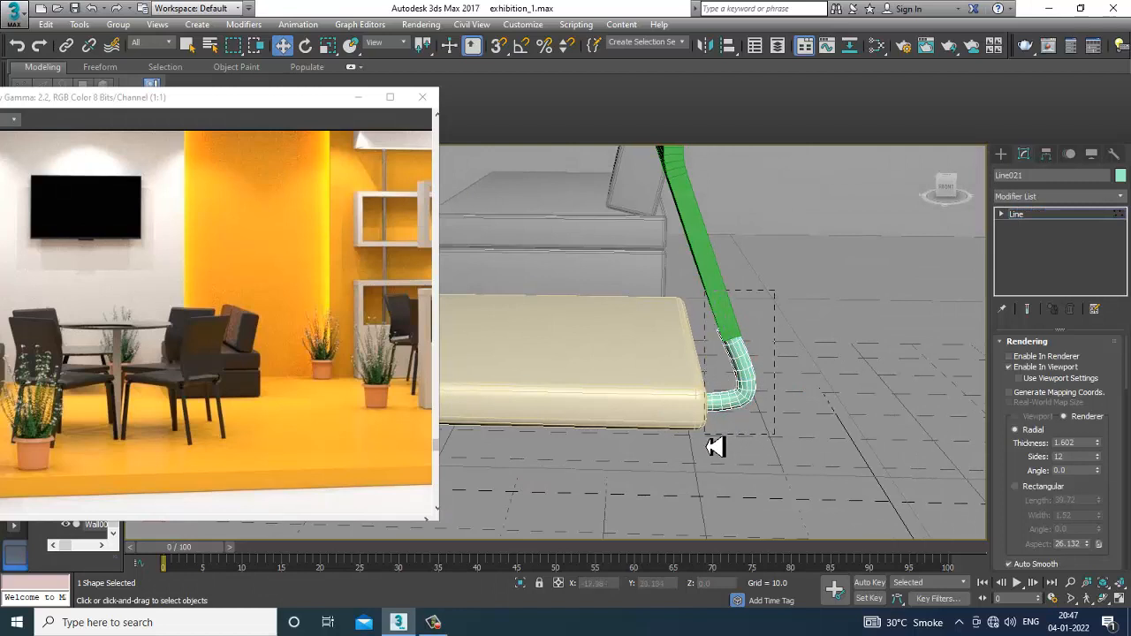
{"action": "key", "text": "F3"}
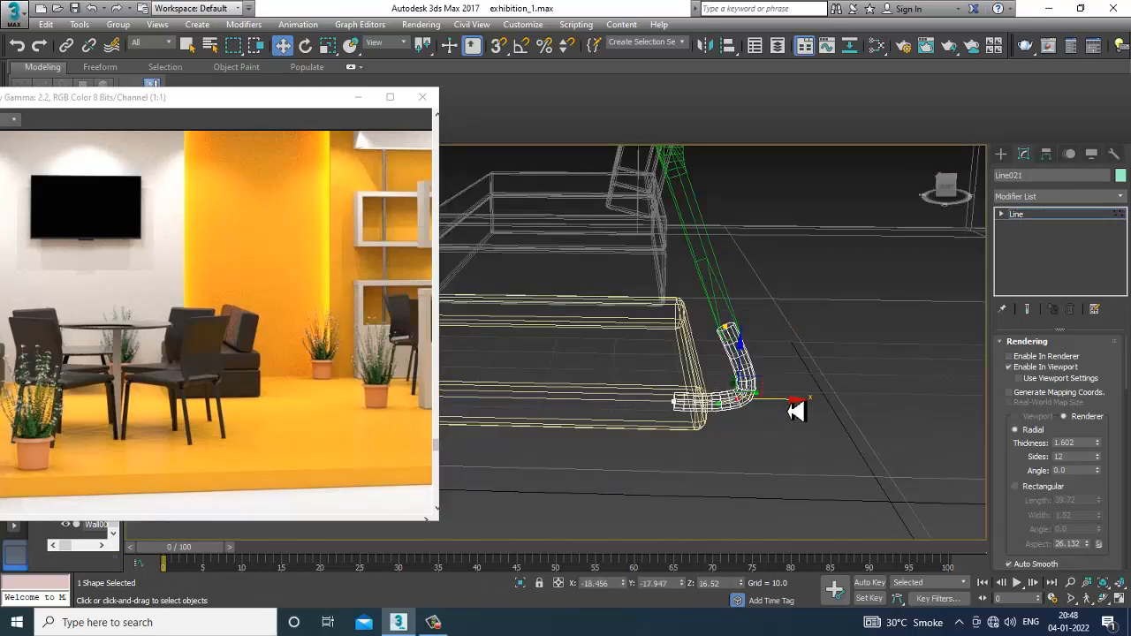
{"action": "key", "text": "F3"}
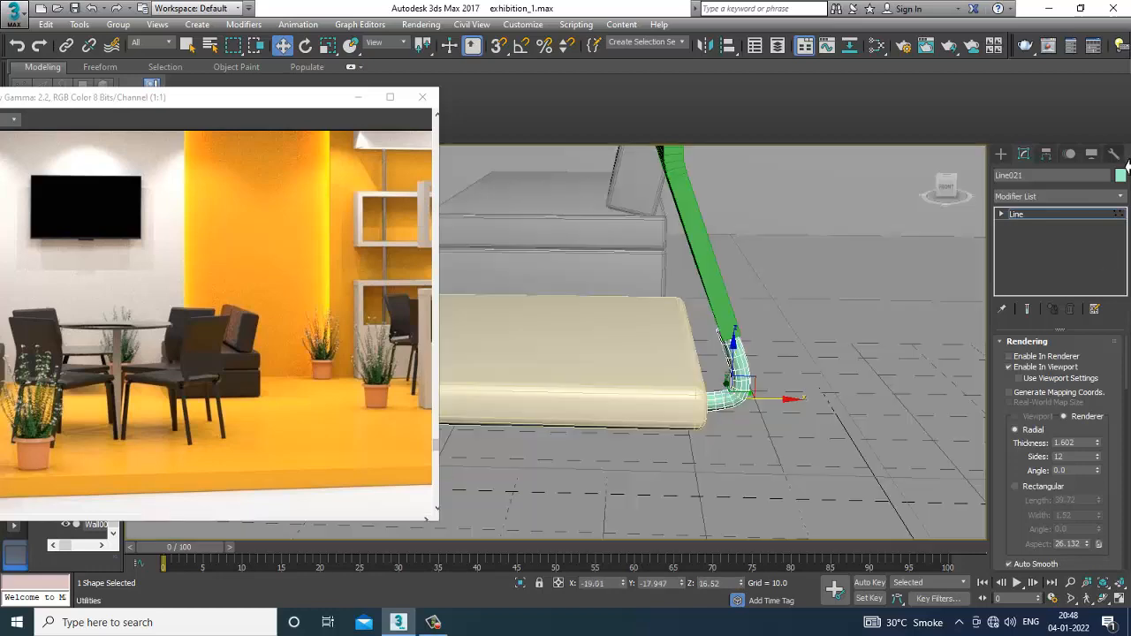
{"action": "left_click", "coordinate": [1088, 220]}
- Copy the connector tube along Y to the opposite side of the seat, at Y about 17.09
{"action": "middle_click_drag", "start_coordinate": [841, 356], "coordinate": [693, 351], "text": "alt"}
{"action": "middle_click_drag", "start_coordinate": [621, 376], "coordinate": [624, 372], "text": "alt"}
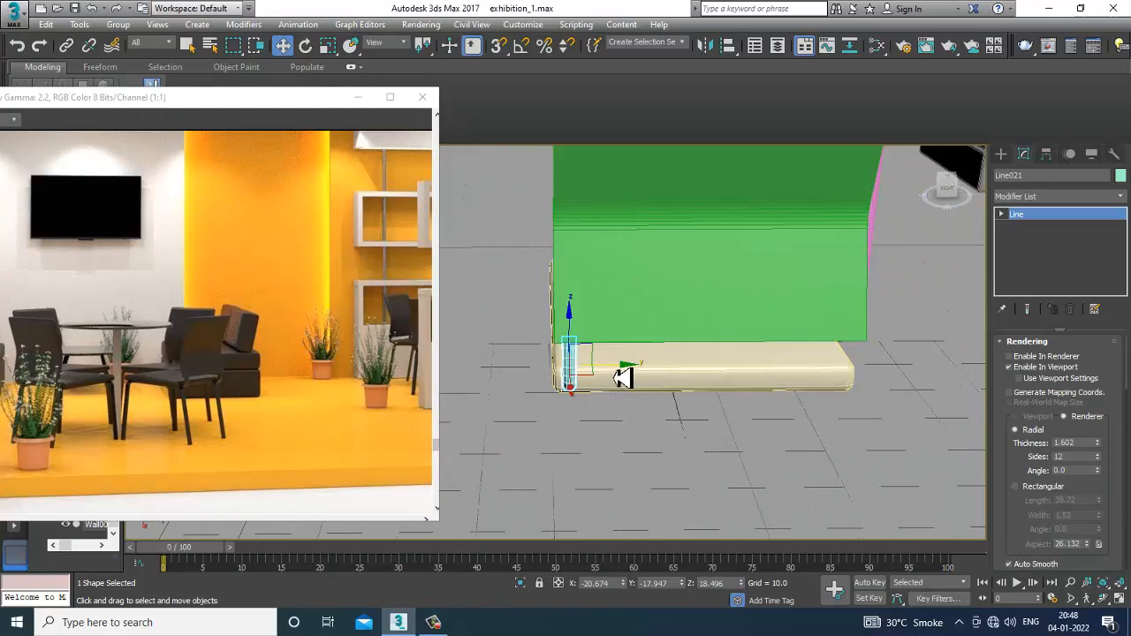
{"action": "left_click_drag", "start_coordinate": [624, 376], "coordinate": [893, 370], "text": "shift"}
{"action": "left_click", "coordinate": [573, 375]}
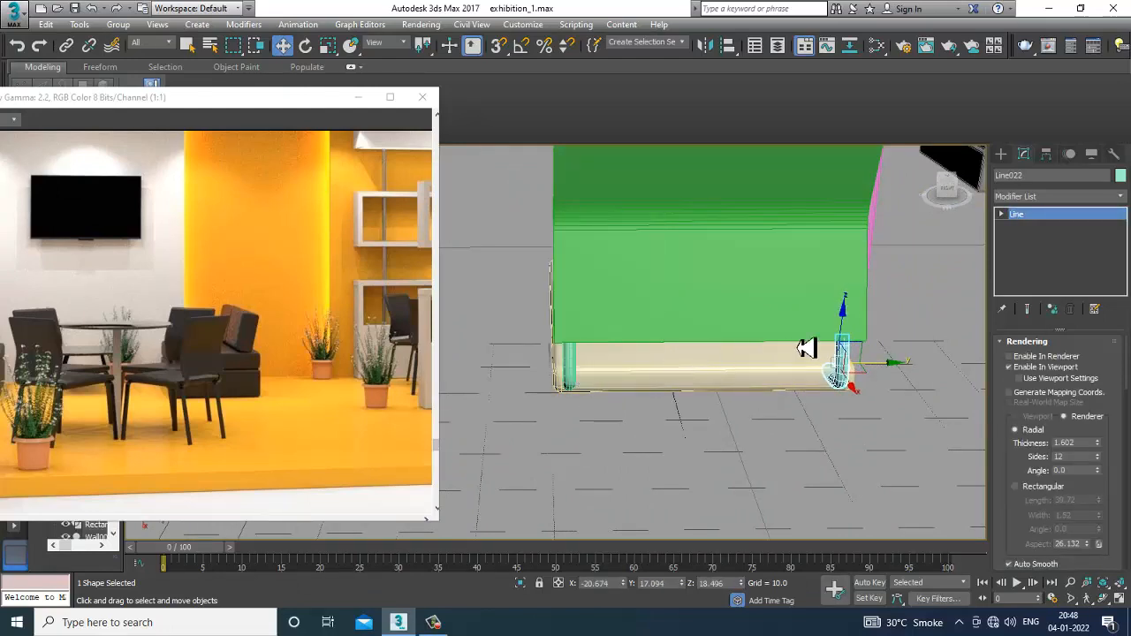
{"action": "middle_click_drag", "start_coordinate": [806, 348], "coordinate": [778, 281], "text": "alt"}
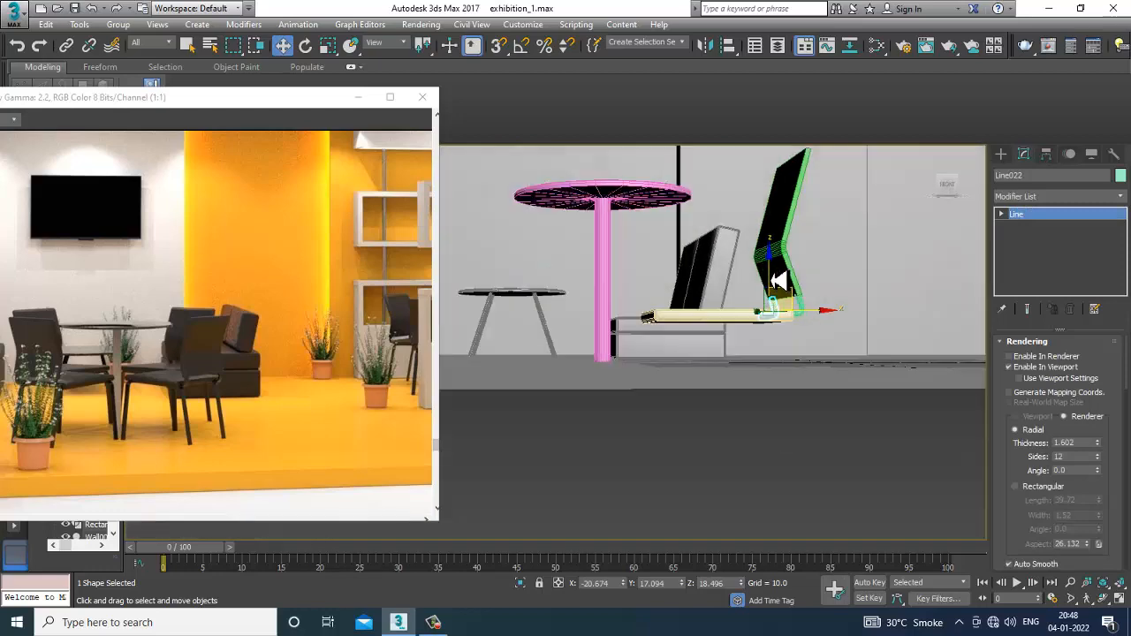
- Try to raise the seat, the chair back and one connector tube together in the Front view
{"action": "key", "text": "alt+w"}
{"action": "middle_click_drag", "start_coordinate": [800, 245], "coordinate": [724, 251]}
{"action": "key", "text": "alt+w"}
{"action": "scroll", "coordinate": [725, 250], "scroll_direction": "down", "scroll_amount": 3}
{"action": "middle_click_drag", "start_coordinate": [662, 270], "coordinate": [786, 326]}
{"action": "scroll", "coordinate": [786, 326], "scroll_direction": "down", "scroll_amount": 3}
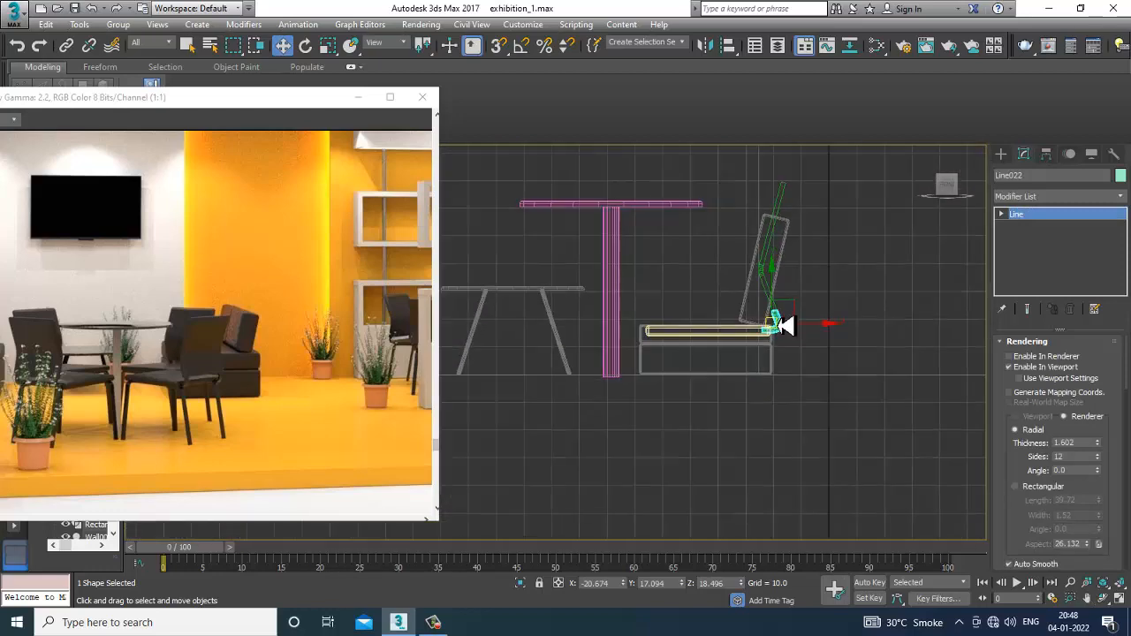
{"action": "left_click", "coordinate": [771, 261], "text": "ctrl"}
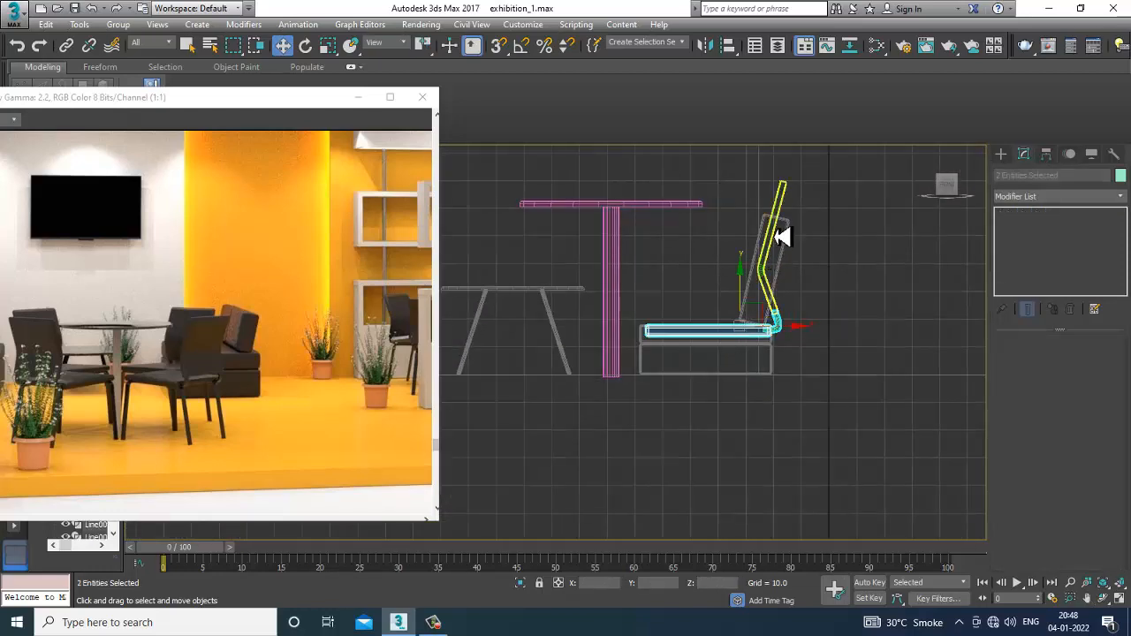
{"action": "left_click", "coordinate": [752, 283], "text": "ctrl"}
{"action": "left_click_drag", "start_coordinate": [752, 283], "coordinate": [757, 257]}
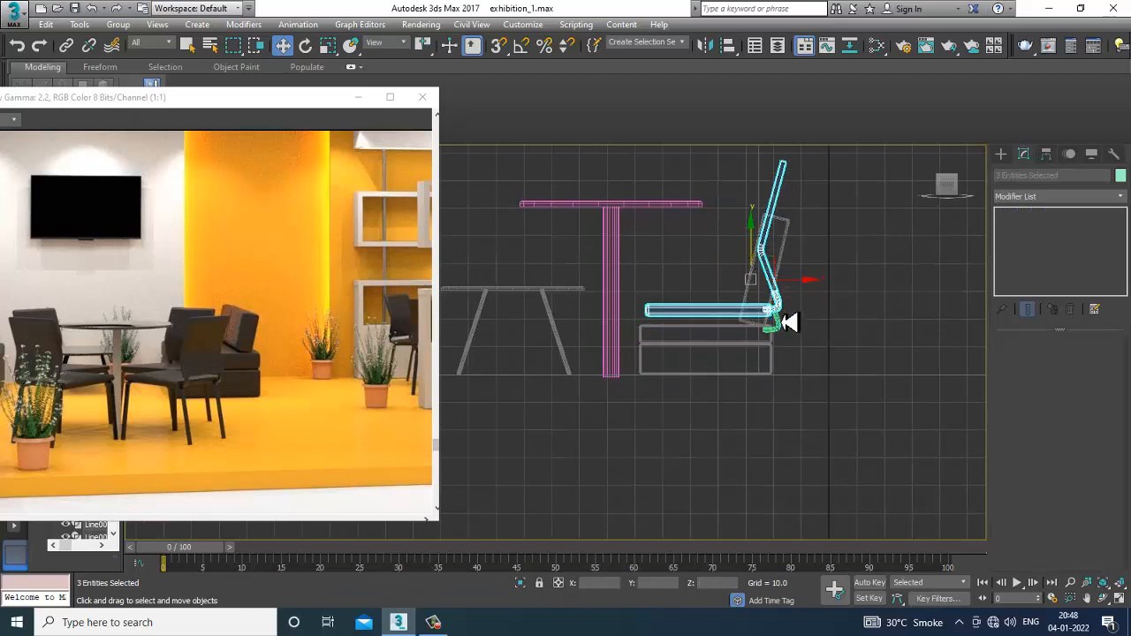
{"action": "key", "text": "ctrl+z"}
- Select the seat, chair back and both connector tubes without the sofa parts, and raise them together above the sofa seat in the Front view
{"action": "left_click_drag", "start_coordinate": [737, 351], "coordinate": [736, 350]}
{"action": "left_click_drag", "start_coordinate": [855, 227], "coordinate": [805, 234]}
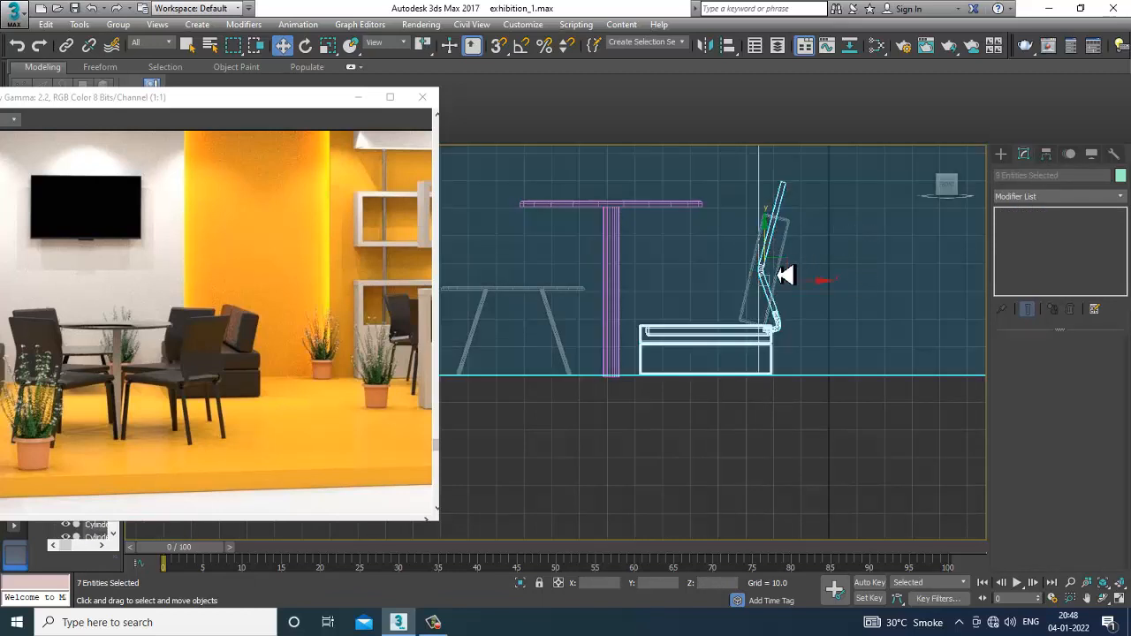
{"action": "left_click_drag", "start_coordinate": [657, 397], "coordinate": [626, 371], "text": "alt"}
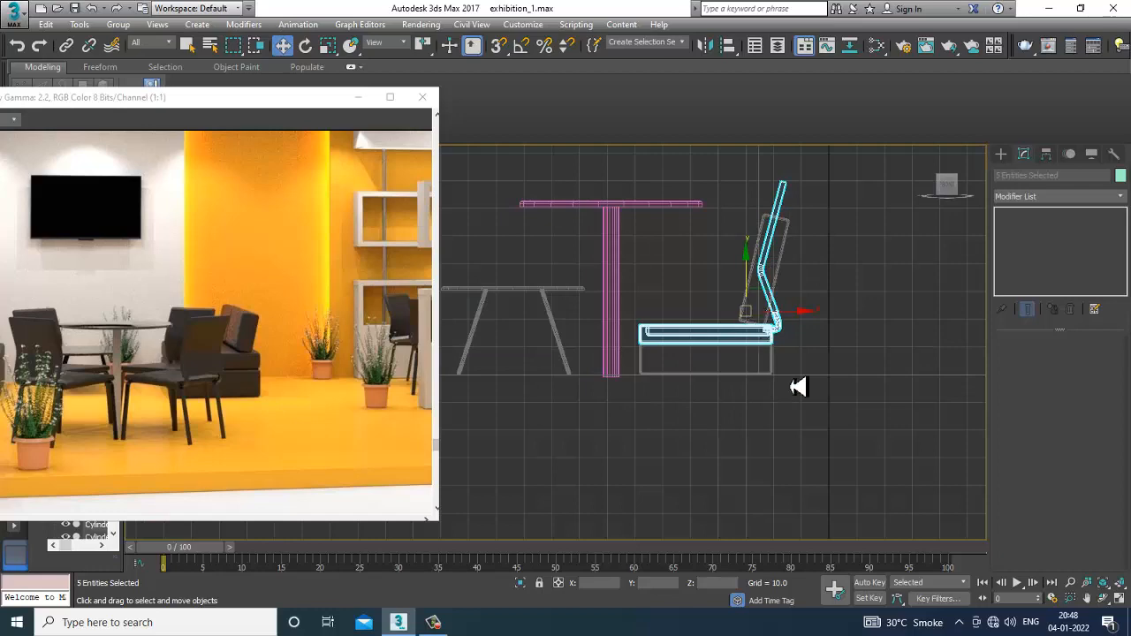
{"action": "key", "text": "alt+w"}
{"action": "right_click", "coordinate": [783, 455]}
{"action": "key", "text": "alt+w"}
{"action": "middle_click_drag", "start_coordinate": [776, 442], "coordinate": [687, 377], "text": "alt"}
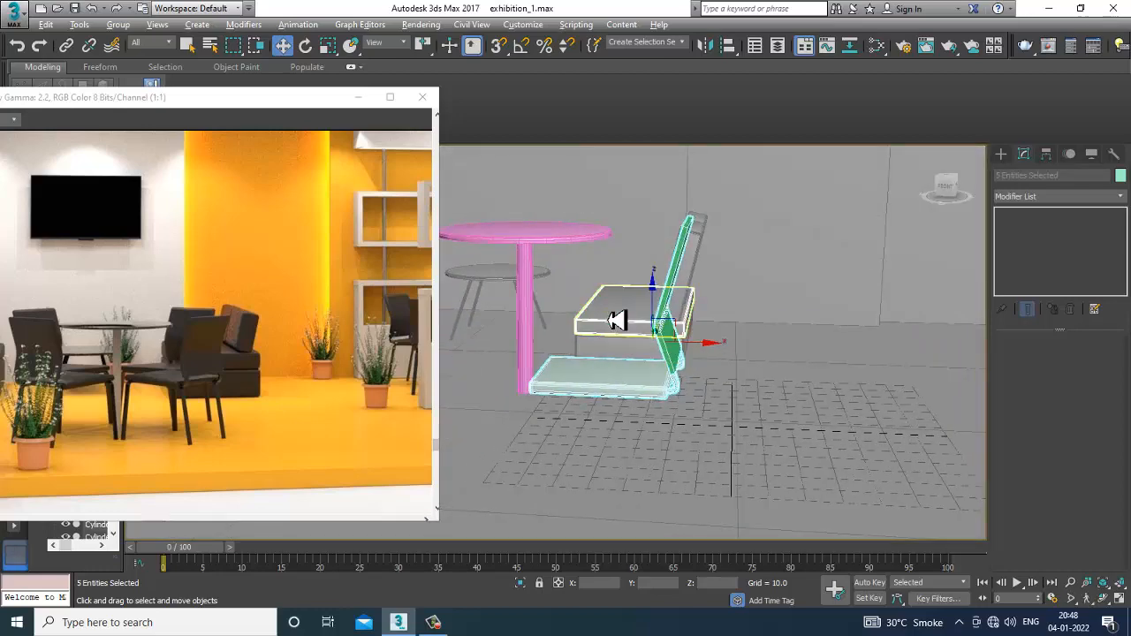
{"action": "left_click", "coordinate": [617, 320], "text": "alt"}
{"action": "middle_click_drag", "start_coordinate": [617, 320], "coordinate": [639, 328], "text": "alt"}
{"action": "key", "text": "alt+w"}
{"action": "middle_click_drag", "start_coordinate": [909, 245], "coordinate": [931, 264]}
{"action": "key", "text": "alt+w"}
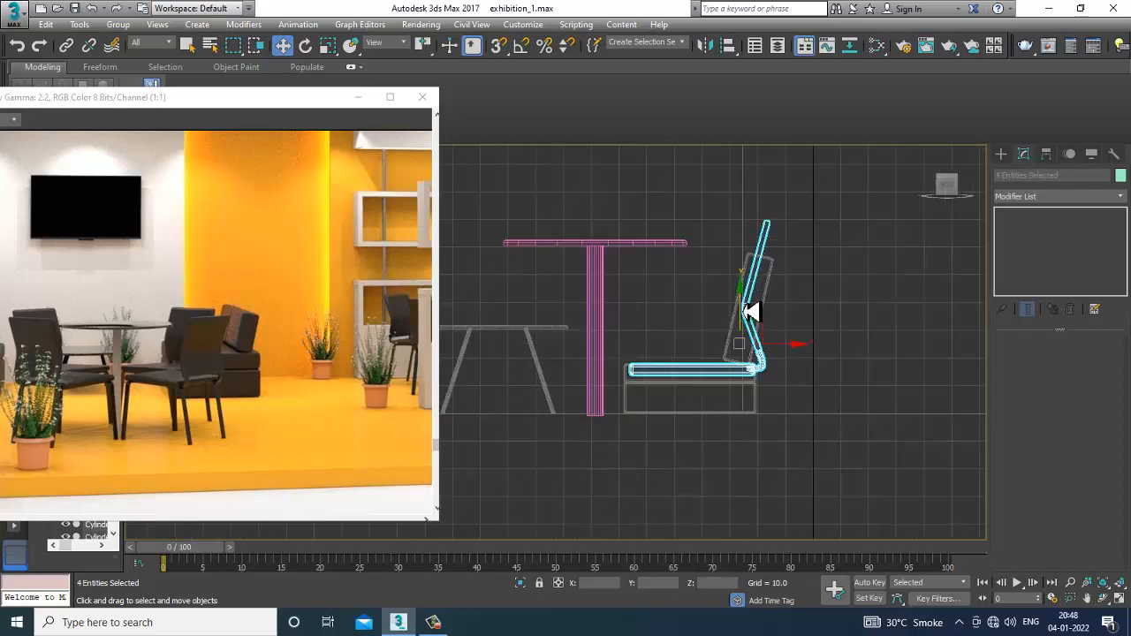
{"action": "mouse_move", "coordinate": [750, 311]}
{"action": "left_mouse_down"}
{"action": "mouse_move", "coordinate": [750, 264]}
{"action": "mouse_move", "coordinate": [765, 301]}
{"action": "left_mouse_up"}
- Draw an inverted-U leg frame as a line in the Left view, with slightly splayed legs from the floor up to the seat
{"action": "left_click", "coordinate": [1001, 153]}
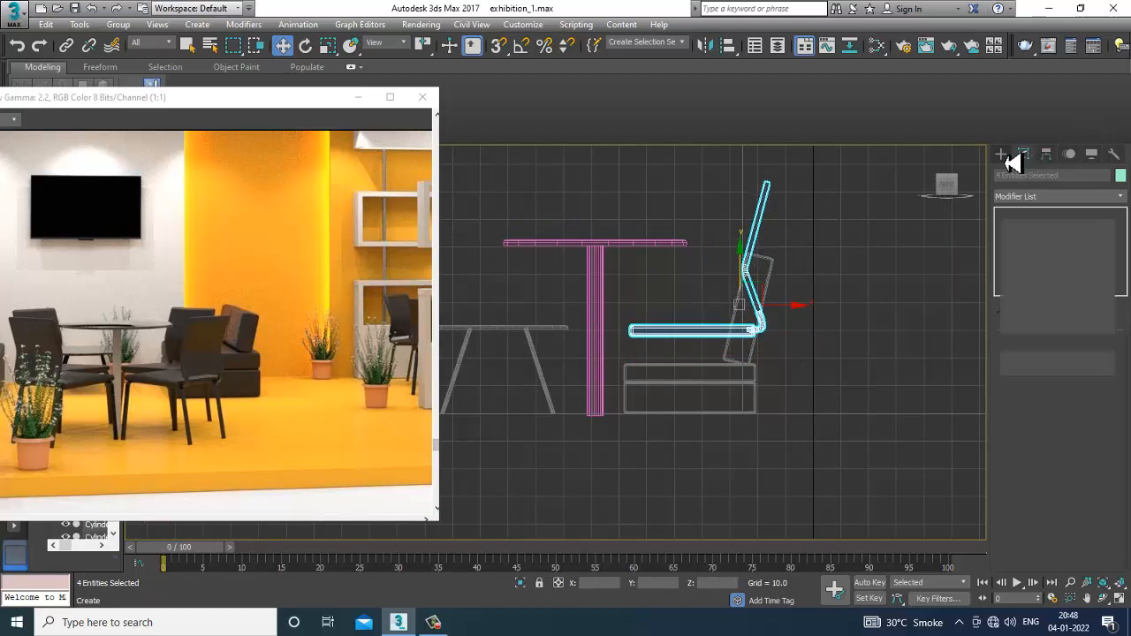
{"action": "left_click", "coordinate": [1024, 174]}
{"action": "key", "text": "alt+w"}
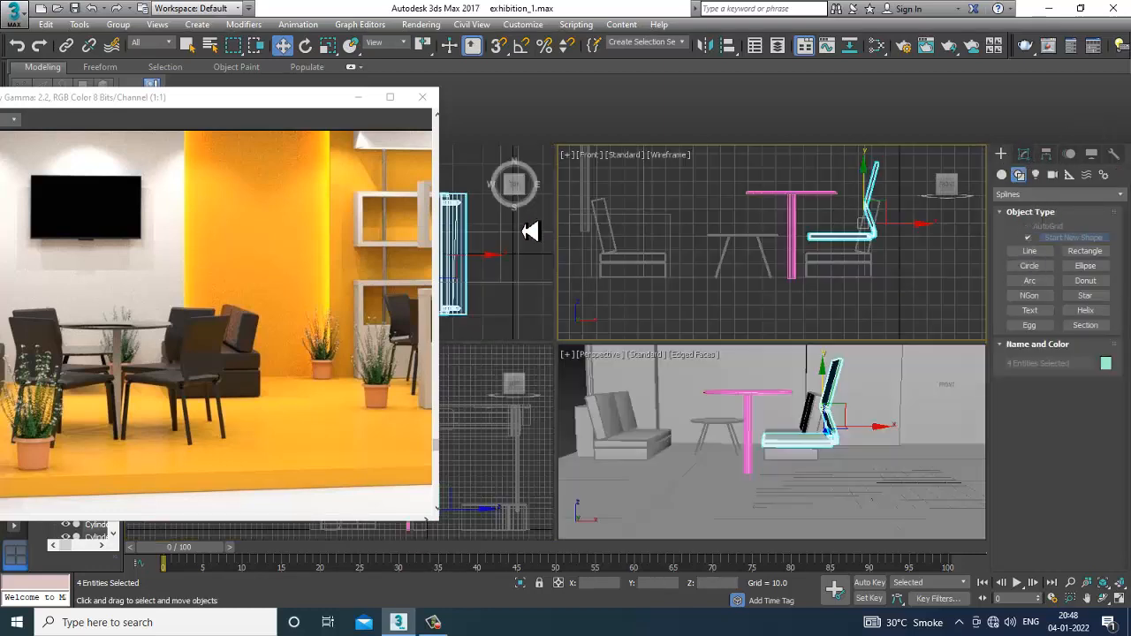
{"action": "key", "text": "alt+w"}
{"action": "scroll", "coordinate": [598, 327], "scroll_direction": "up", "scroll_amount": 6}
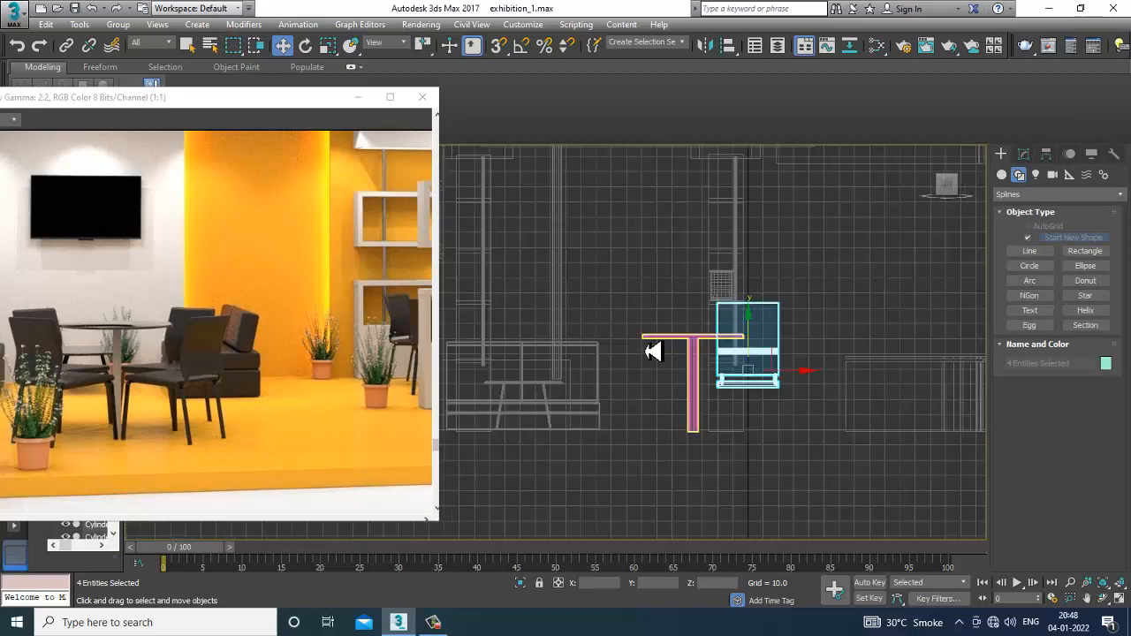
{"action": "left_click", "coordinate": [1048, 251]}
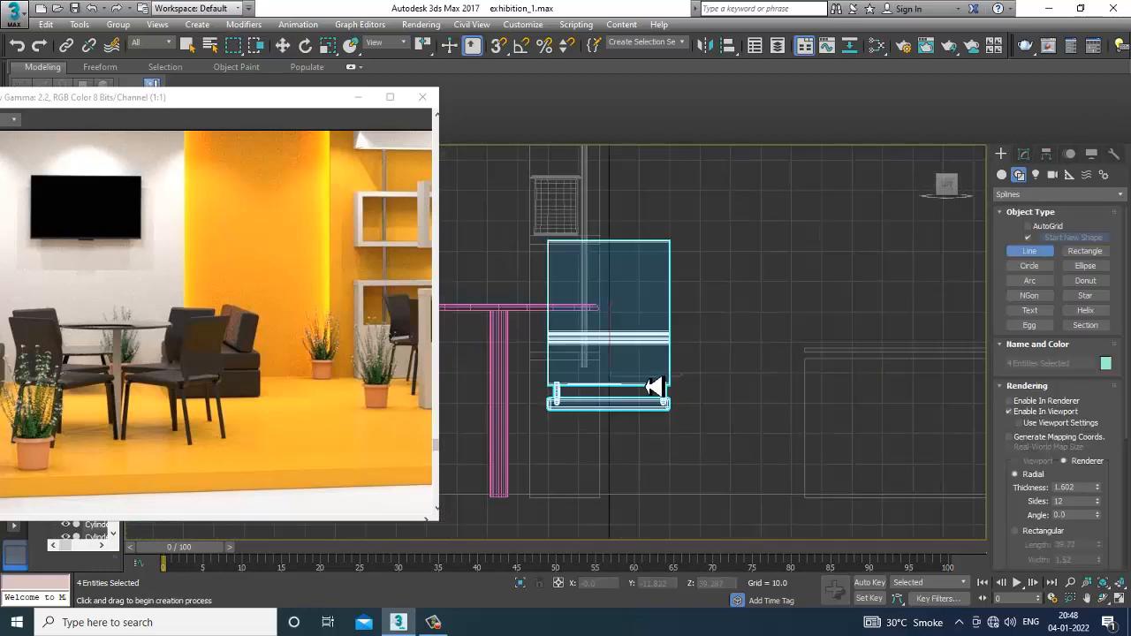
{"action": "left_click", "coordinate": [542, 496]}
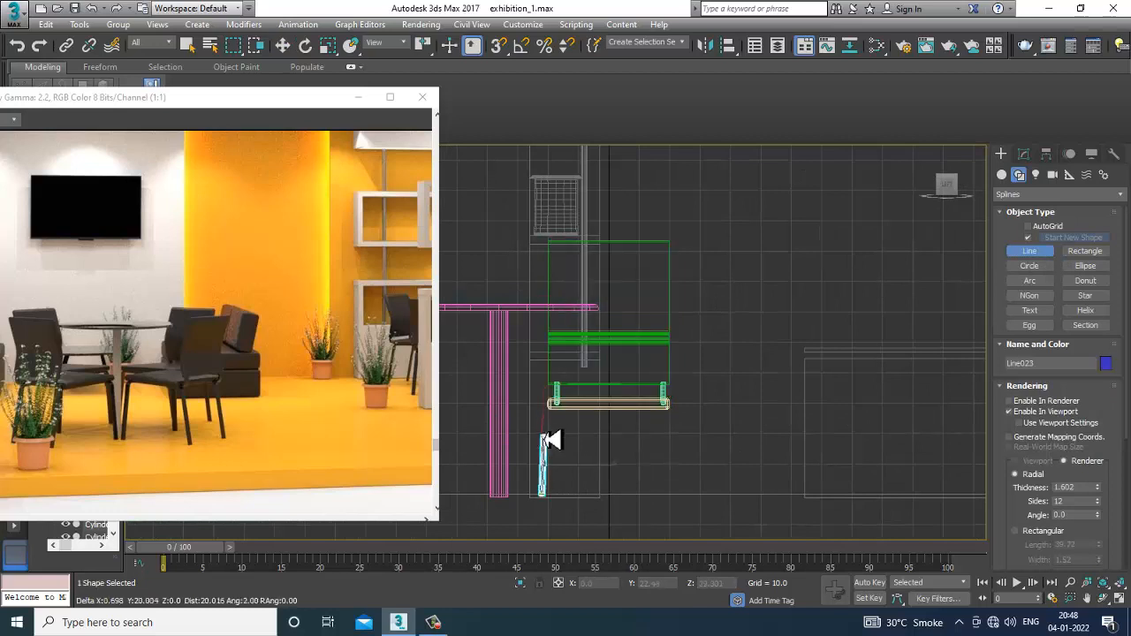
{"action": "left_click", "coordinate": [559, 412]}
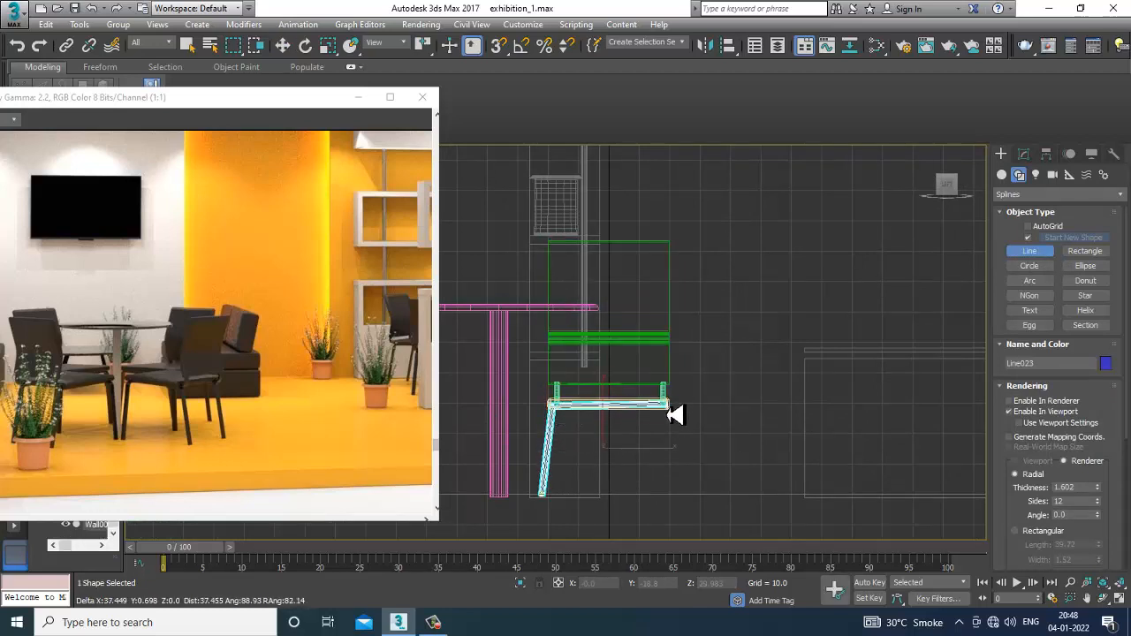
{"action": "left_click", "coordinate": [671, 412]}
{"action": "left_click", "coordinate": [675, 496]}
{"action": "right_click", "coordinate": [677, 496]}
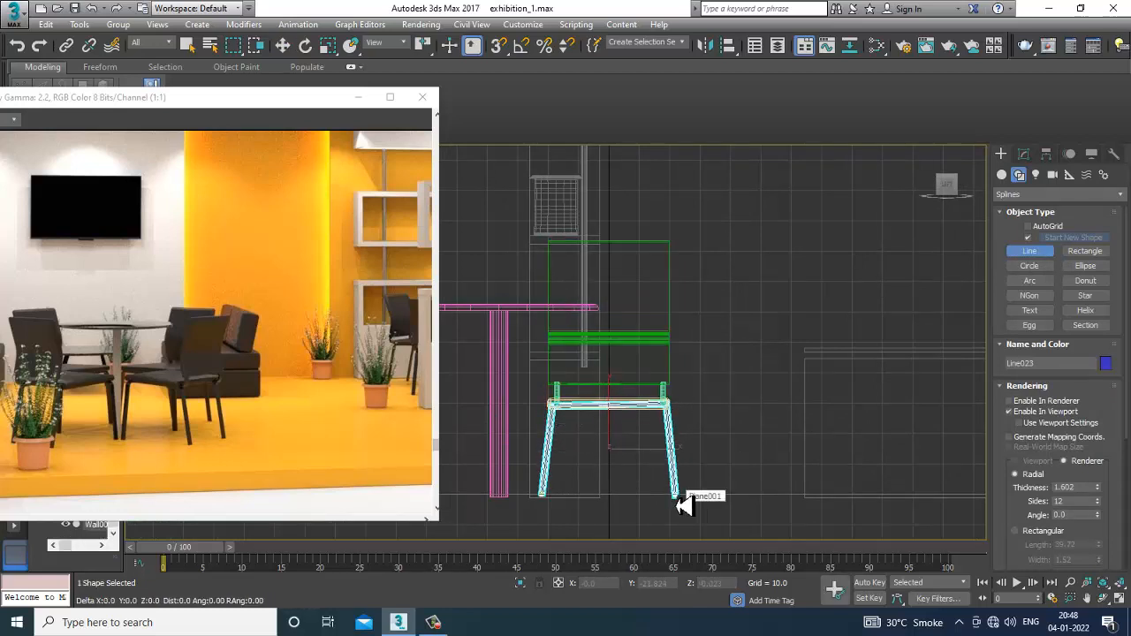
{"action": "right_click", "coordinate": [677, 496]}
- Move the leg frame along X to the front edge of the seat, at X about -63.81
{"action": "key", "text": "alt+w"}
{"action": "key", "text": "alt+w"}
{"action": "middle_click_drag", "start_coordinate": [768, 447], "coordinate": [789, 351]}
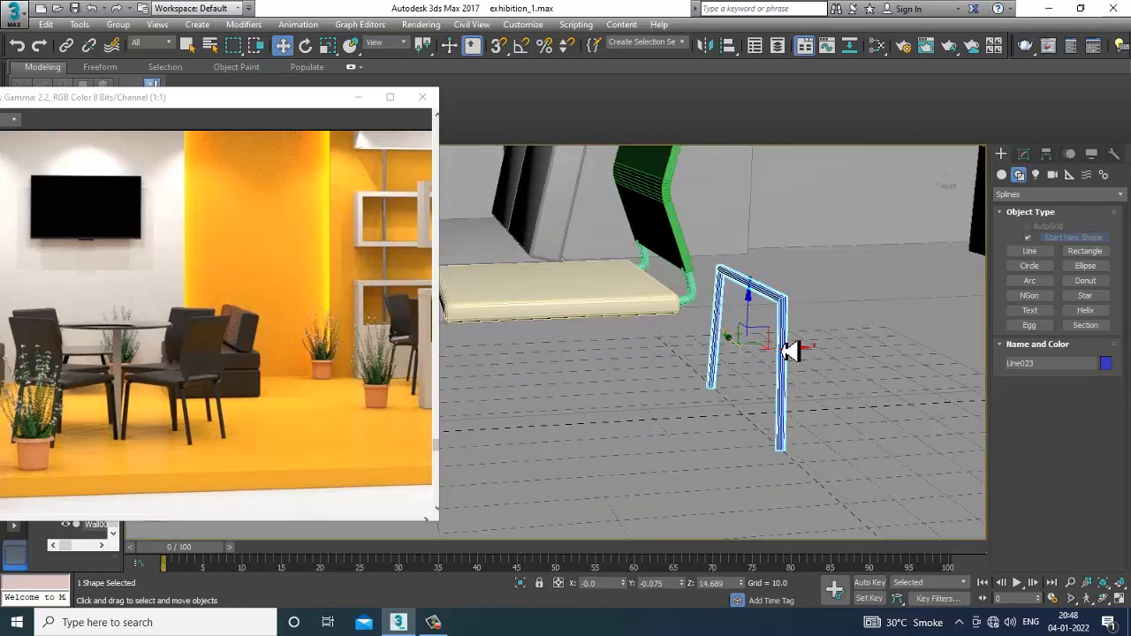
{"action": "left_click_drag", "start_coordinate": [785, 352], "coordinate": [505, 359]}
- Copy the front leg frame along X to the rear of the seat, at X about -24.19
{"action": "middle_click_drag", "start_coordinate": [504, 359], "coordinate": [591, 358], "text": "alt"}
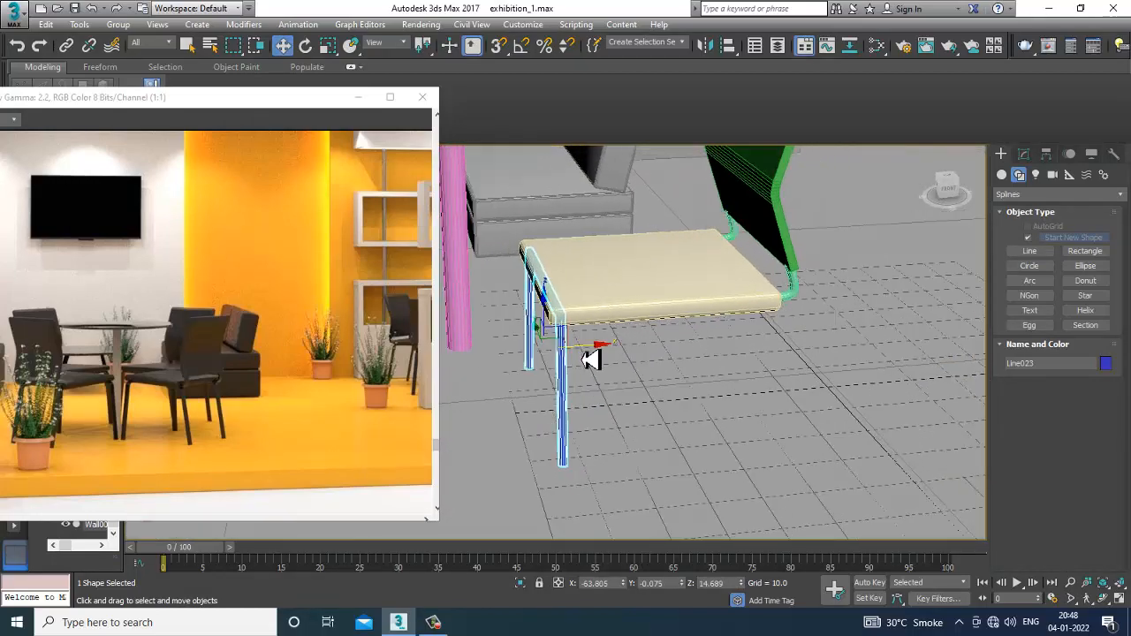
{"action": "mouse_move", "coordinate": [590, 358]}
{"action": "left_mouse_down", "text": "shift"}
{"action": "mouse_move", "coordinate": [788, 336]}
{"action": "mouse_move", "coordinate": [777, 334]}
{"action": "left_mouse_up", "text": "shift"}
{"action": "left_click", "coordinate": [576, 377]}
- Select all six chair parts, scale them down uniformly to about 83%, and lower the chair so its legs meet the floor
{"action": "scroll", "coordinate": [659, 348], "scroll_direction": "down", "scroll_amount": 5}
{"action": "middle_click_drag", "start_coordinate": [659, 348], "coordinate": [642, 346], "text": "alt"}
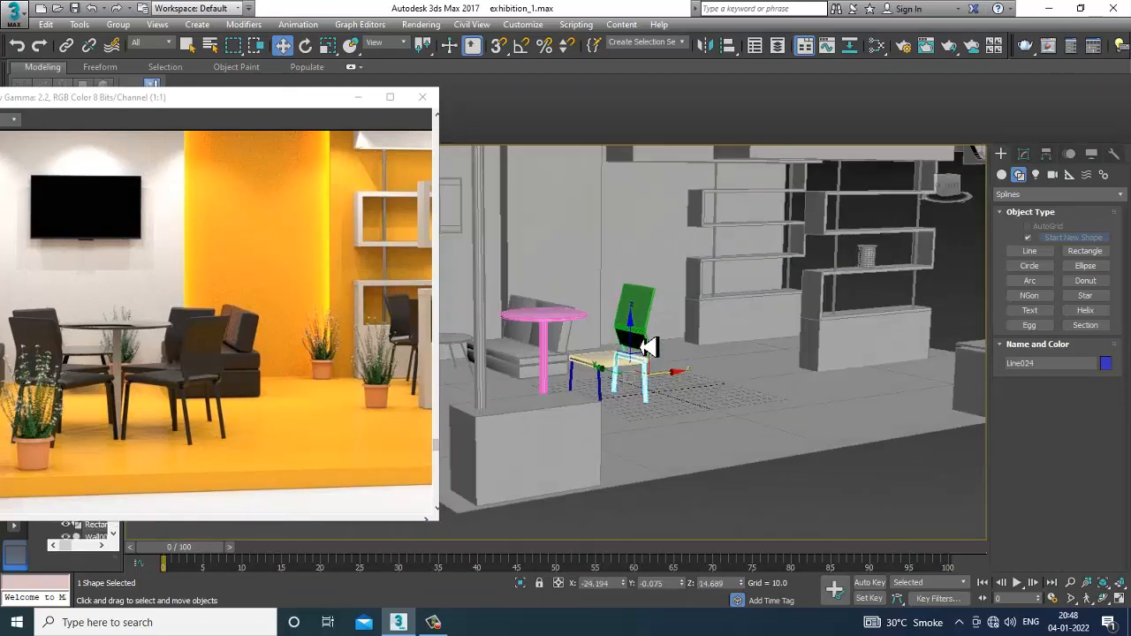
{"action": "scroll", "coordinate": [640, 336], "scroll_direction": "up", "scroll_amount": 4}
{"action": "left_click", "coordinate": [629, 311], "text": "ctrl"}
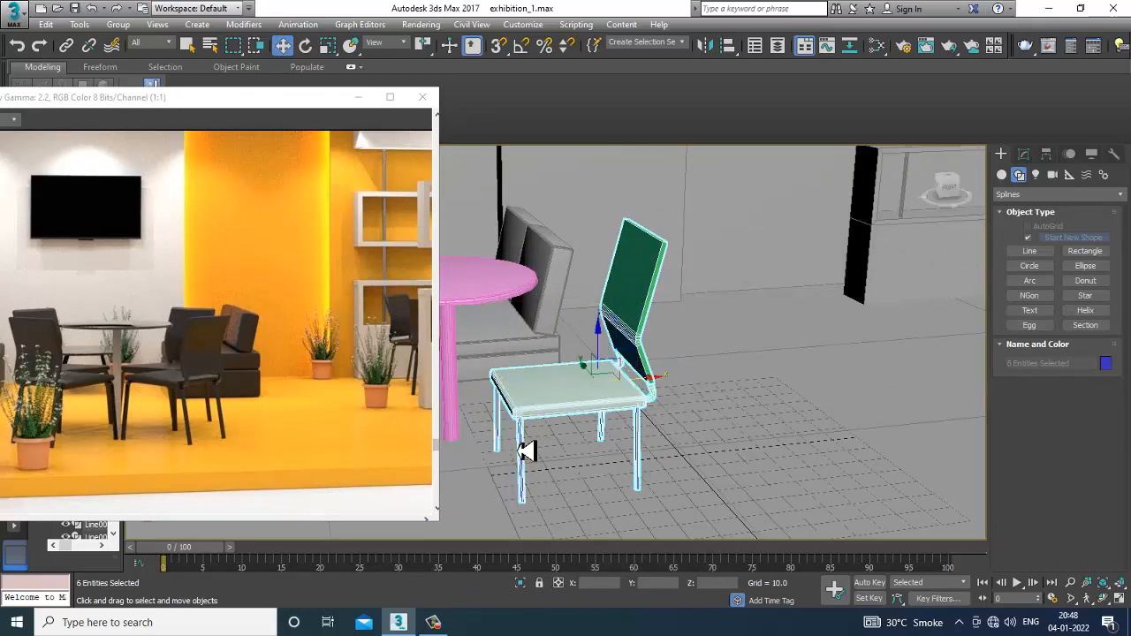
{"action": "key", "text": "r"}
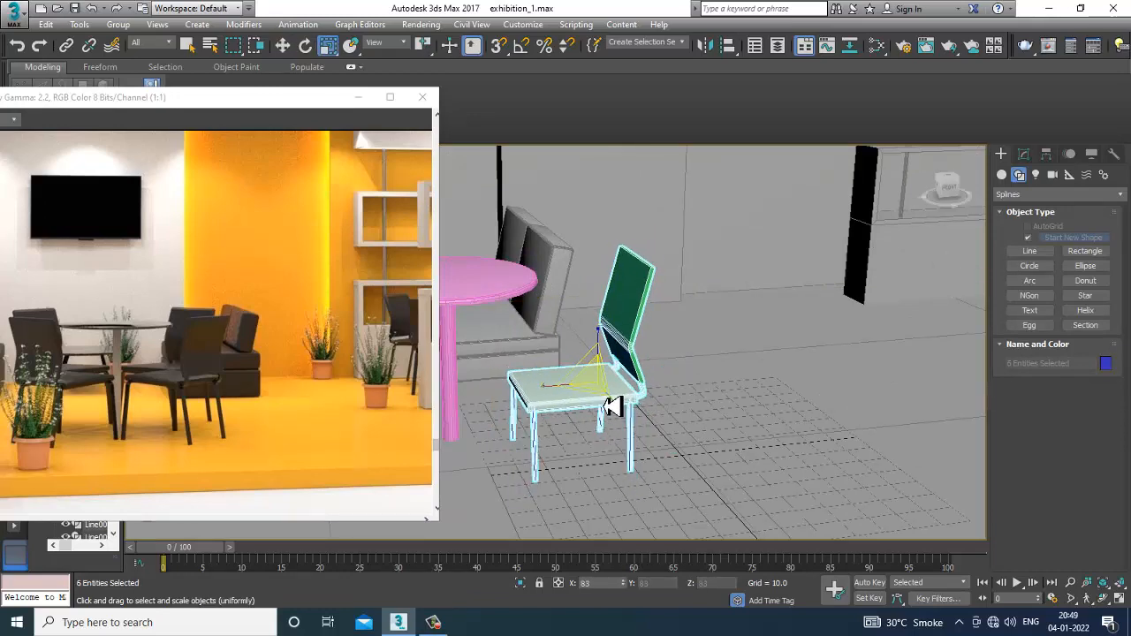
{"action": "middle_click_drag", "start_coordinate": [603, 397], "coordinate": [576, 375], "text": "alt"}
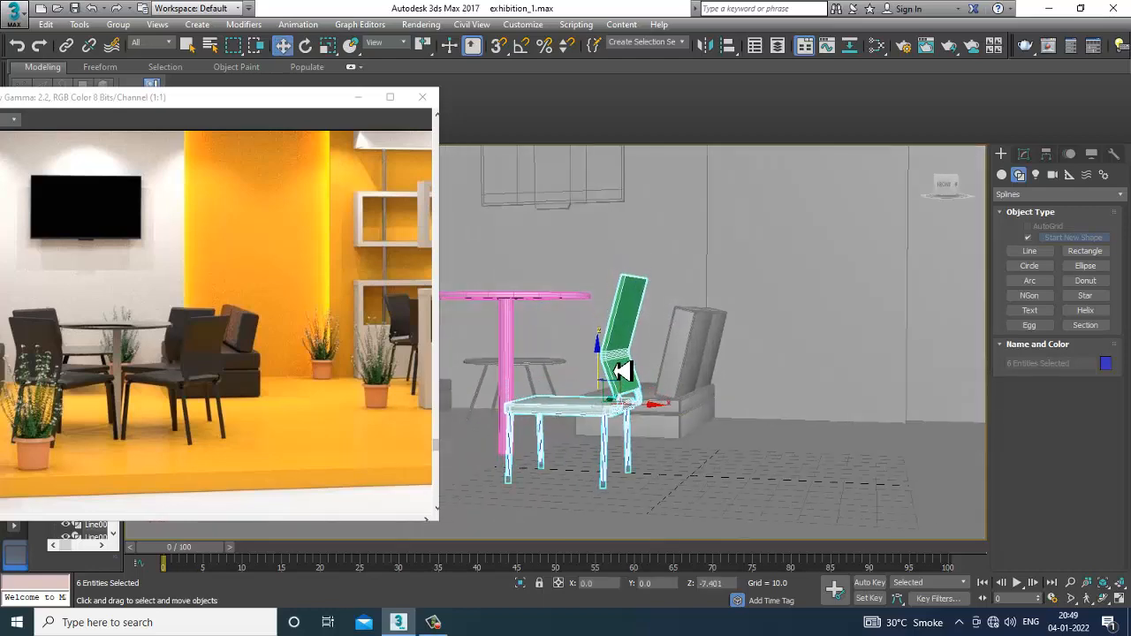
{"action": "middle_click_drag", "start_coordinate": [631, 364], "coordinate": [758, 413], "text": "alt"}
{"action": "middle_click_drag", "start_coordinate": [634, 409], "coordinate": [669, 363], "text": "alt"}
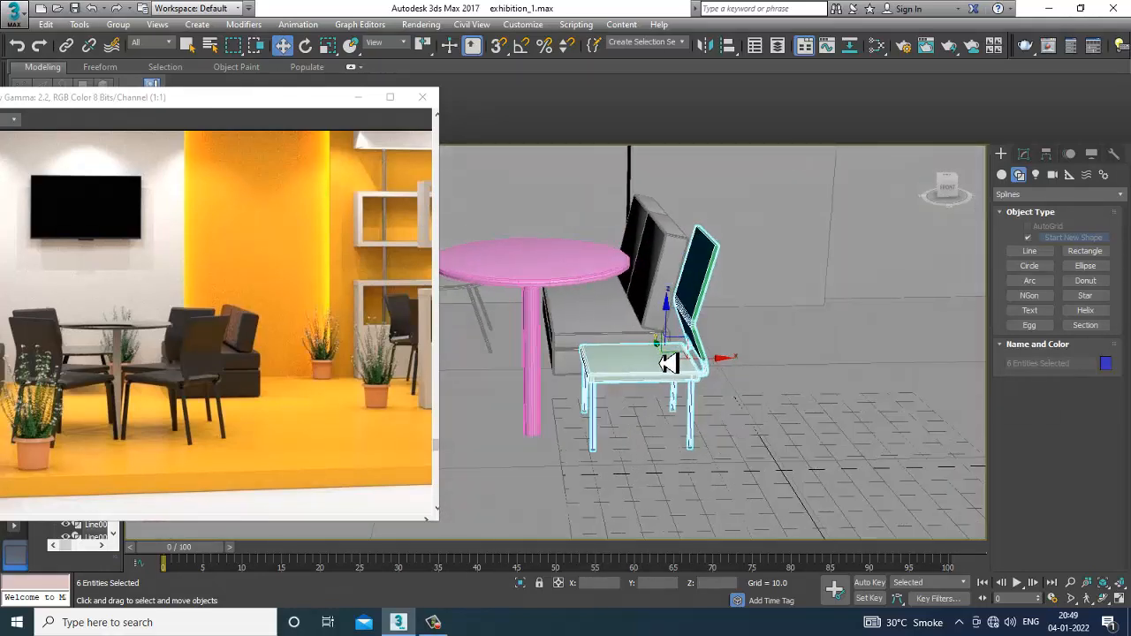
- Select every object in the scene and assign them all the same grey object color
{"action": "key", "text": "ctrl+a"}
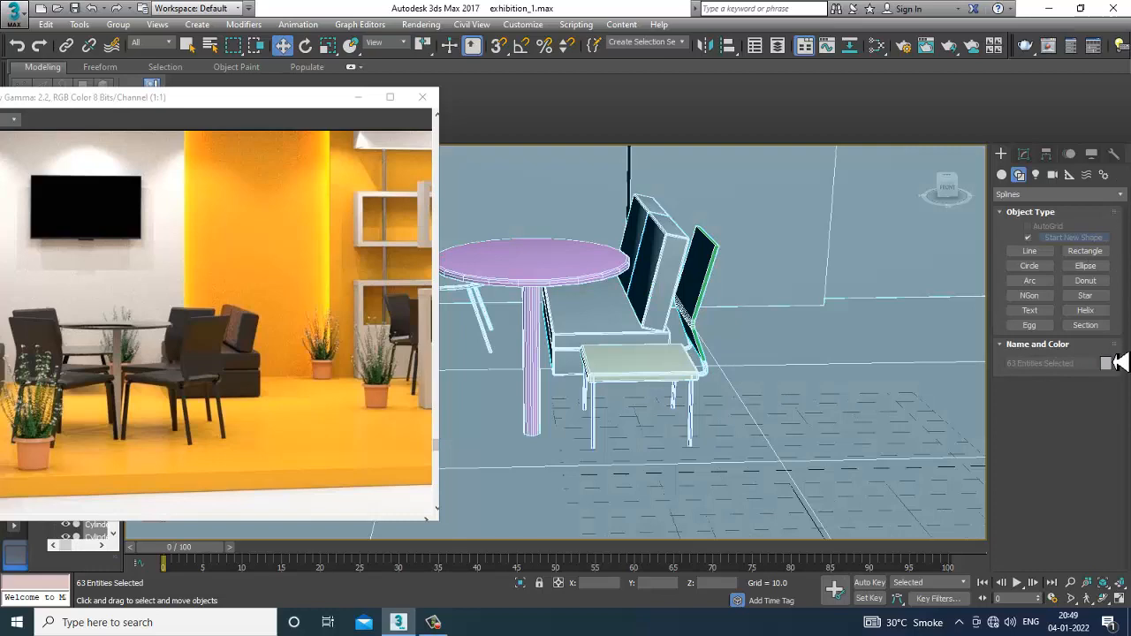
{"action": "left_click", "coordinate": [1106, 363]}
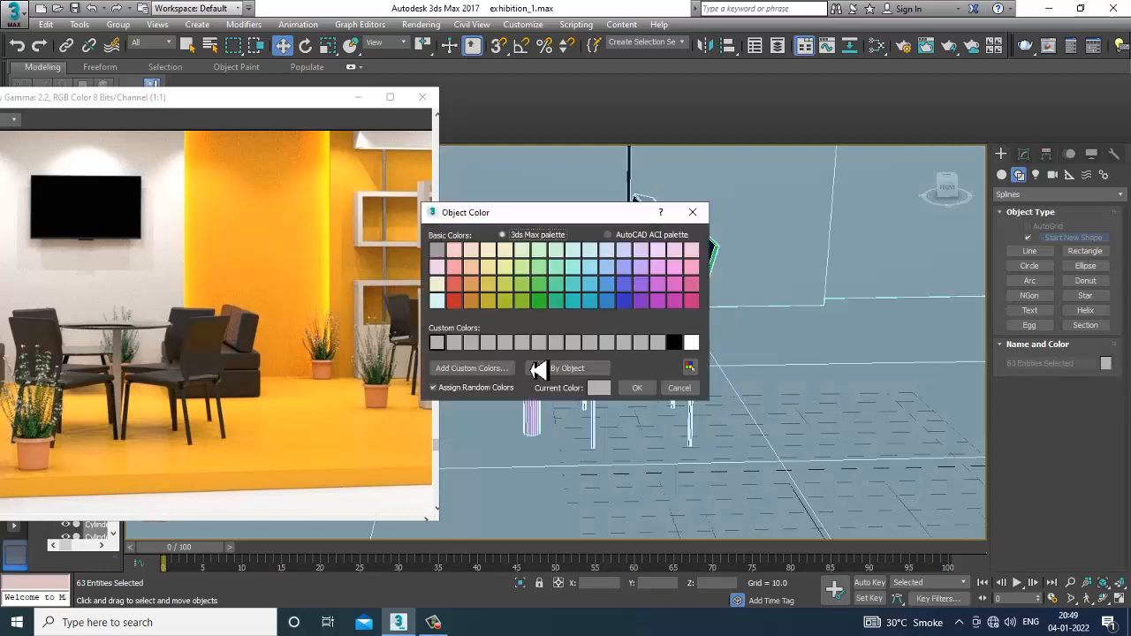
{"action": "left_click", "coordinate": [639, 388]}
{"action": "middle_click_drag", "start_coordinate": [648, 397], "coordinate": [722, 311], "text": "alt"}
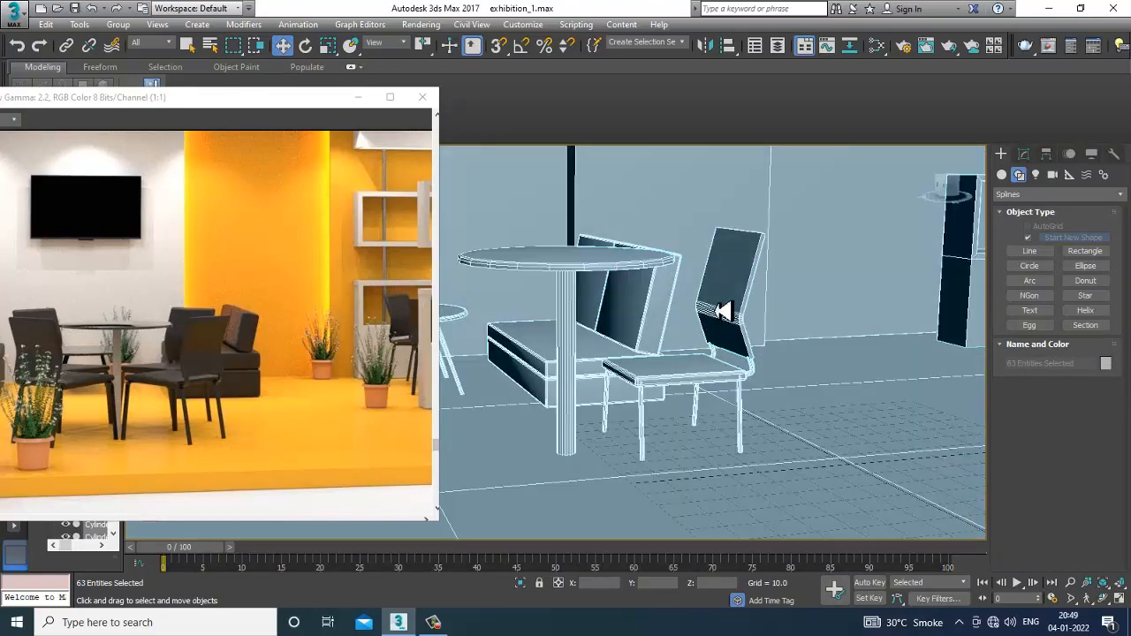
{"action": "left_click", "coordinate": [728, 298]}
{"action": "scroll", "coordinate": [728, 298], "scroll_direction": "up", "scroll_amount": 5}
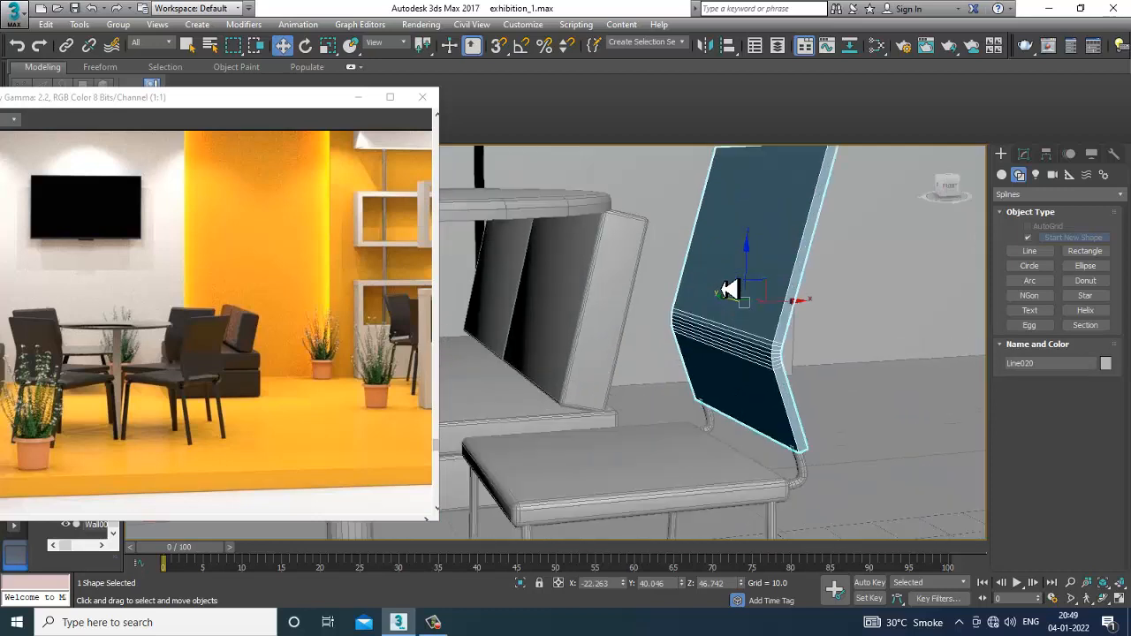
{"action": "left_click", "coordinate": [658, 463], "text": "ctrl"}
{"action": "left_click", "coordinate": [800, 470], "text": "ctrl"}
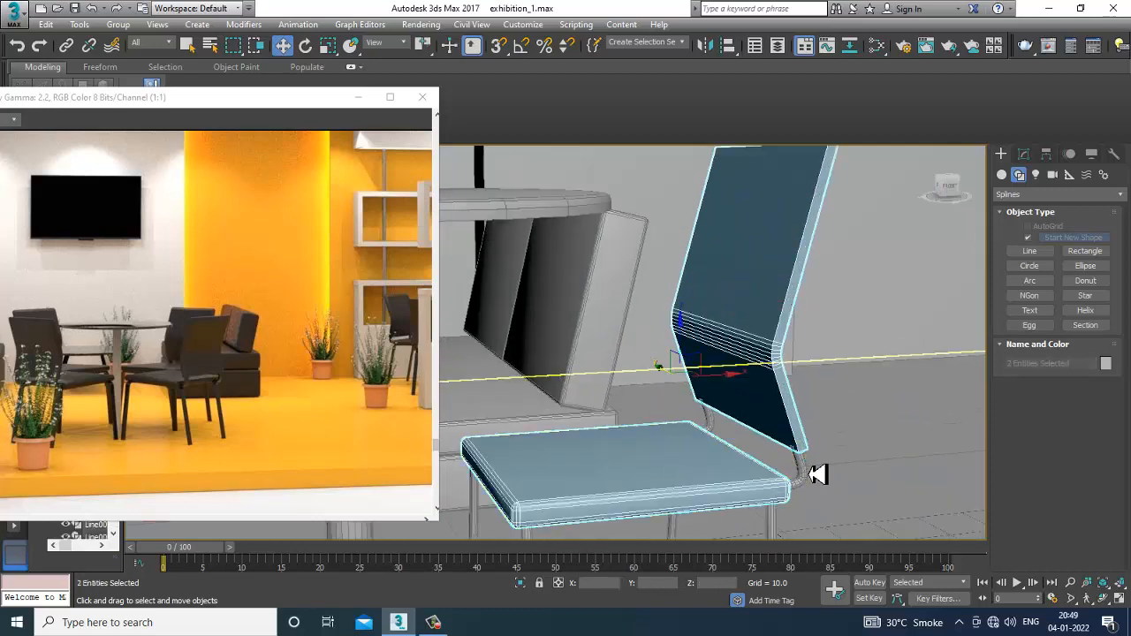
{"action": "left_click", "coordinate": [721, 433], "text": "ctrl"}
{"action": "middle_click_drag", "start_coordinate": [729, 407], "coordinate": [737, 418], "text": "alt"}
- Select only the chair back and convert it to an Editable Poly
{"action": "left_click", "coordinate": [750, 309]}
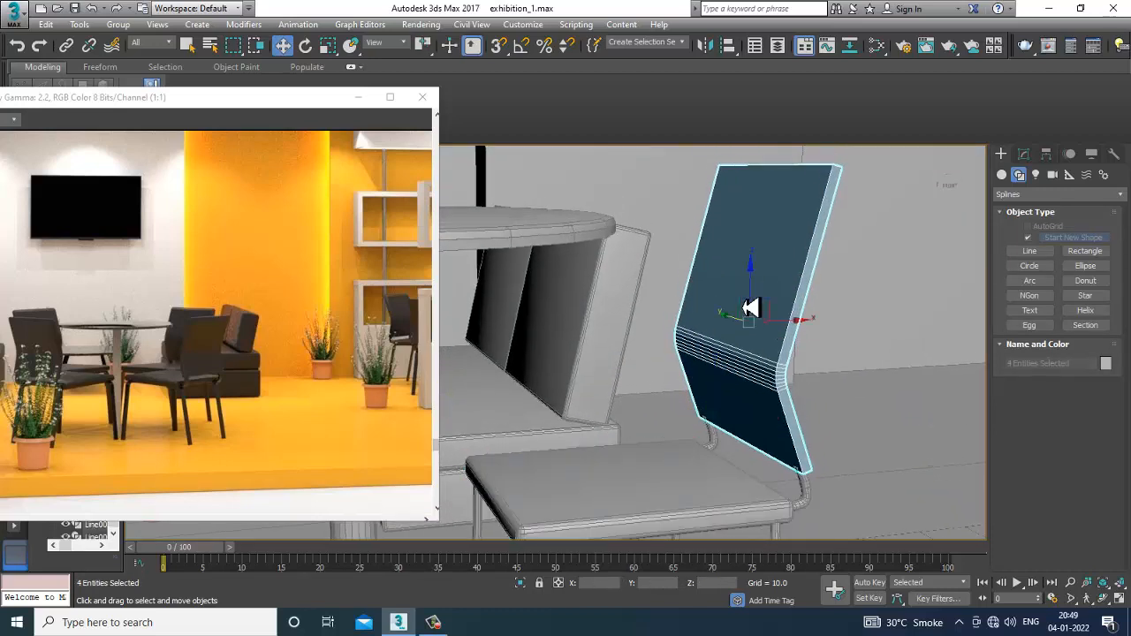
{"action": "mouse_move", "coordinate": [750, 309]}
{"action": "middle_mouse_down", "text": "alt"}
{"action": "mouse_move", "coordinate": [767, 318]}
{"action": "mouse_move", "coordinate": [740, 299]}
{"action": "mouse_move", "coordinate": [734, 316]}
{"action": "middle_mouse_up", "text": "alt"}
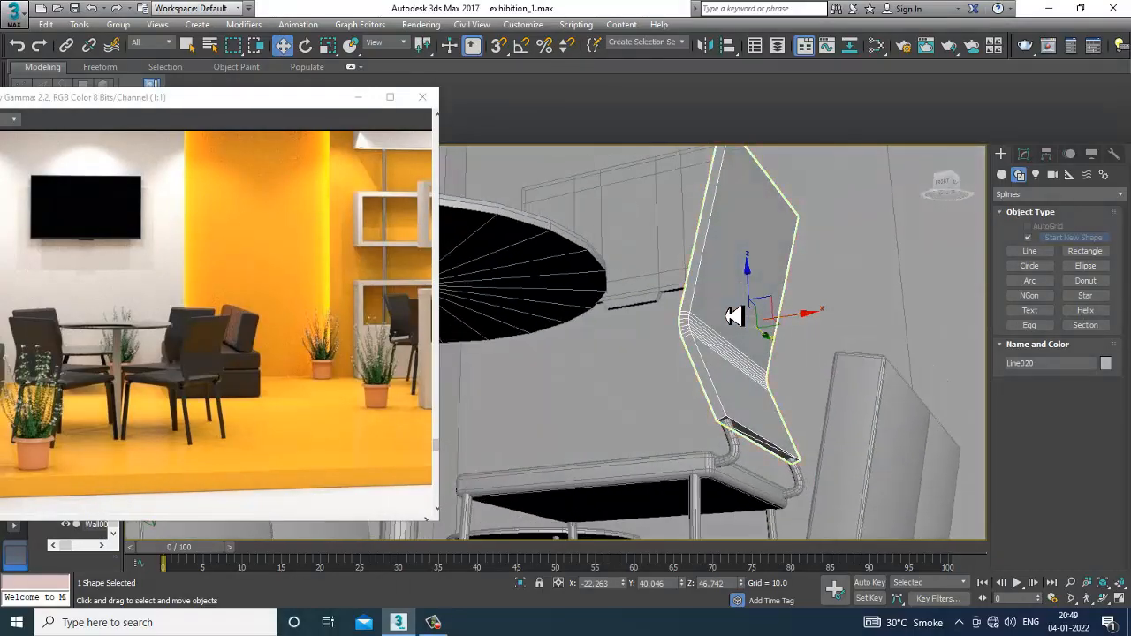
{"action": "key", "text": "2"}
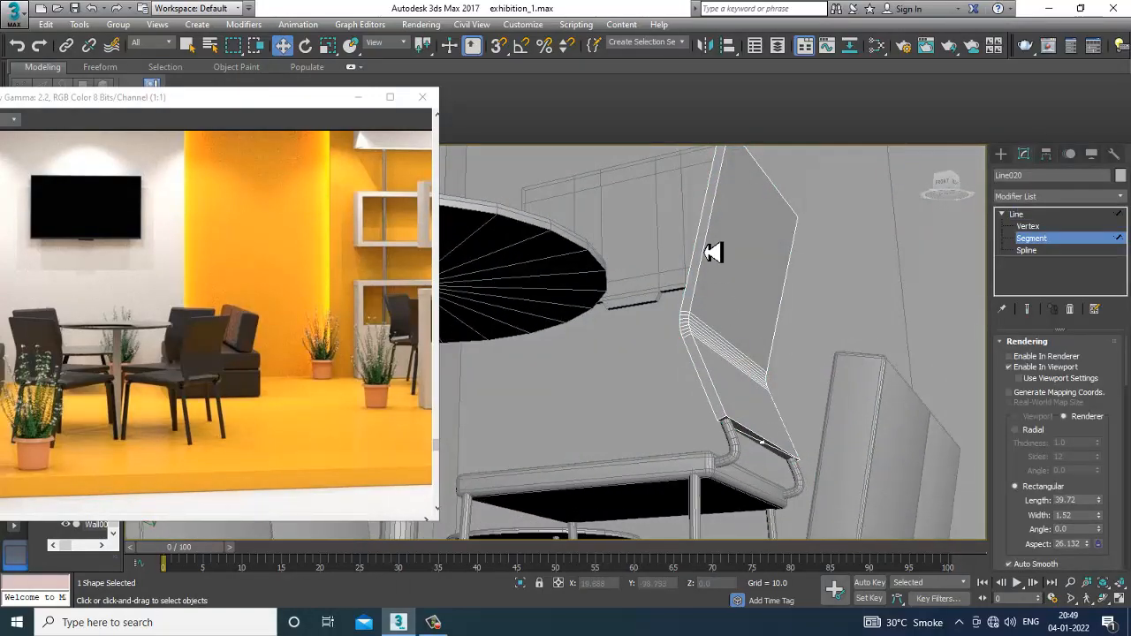
{"action": "right_click", "coordinate": [706, 251]}
{"action": "mouse_move", "coordinate": [771, 383]}
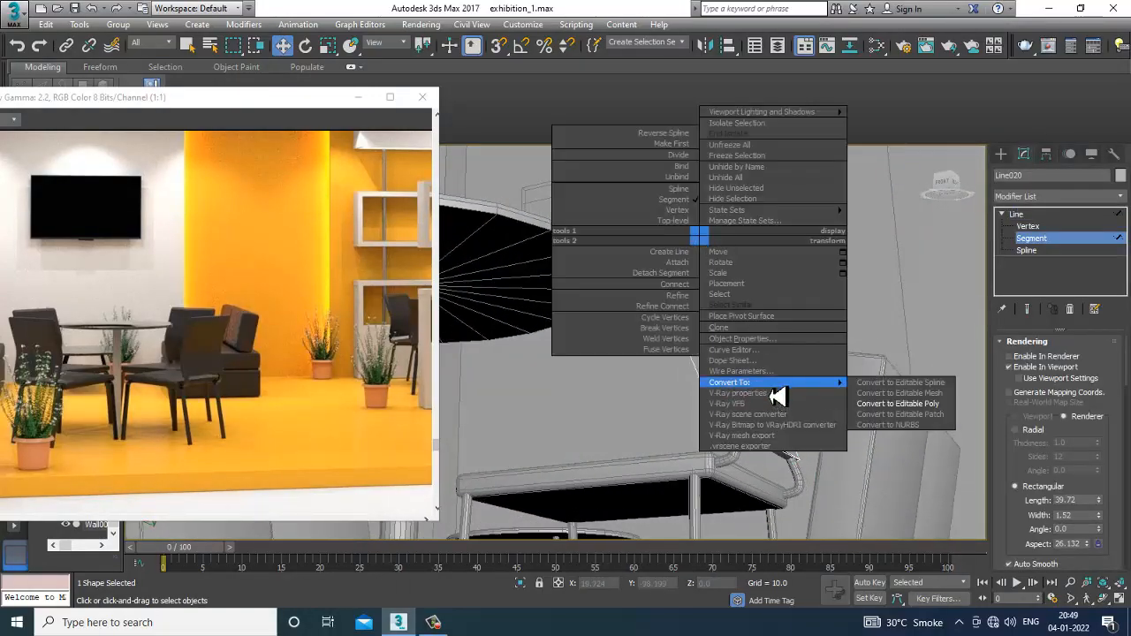
{"action": "left_click", "coordinate": [852, 401]}
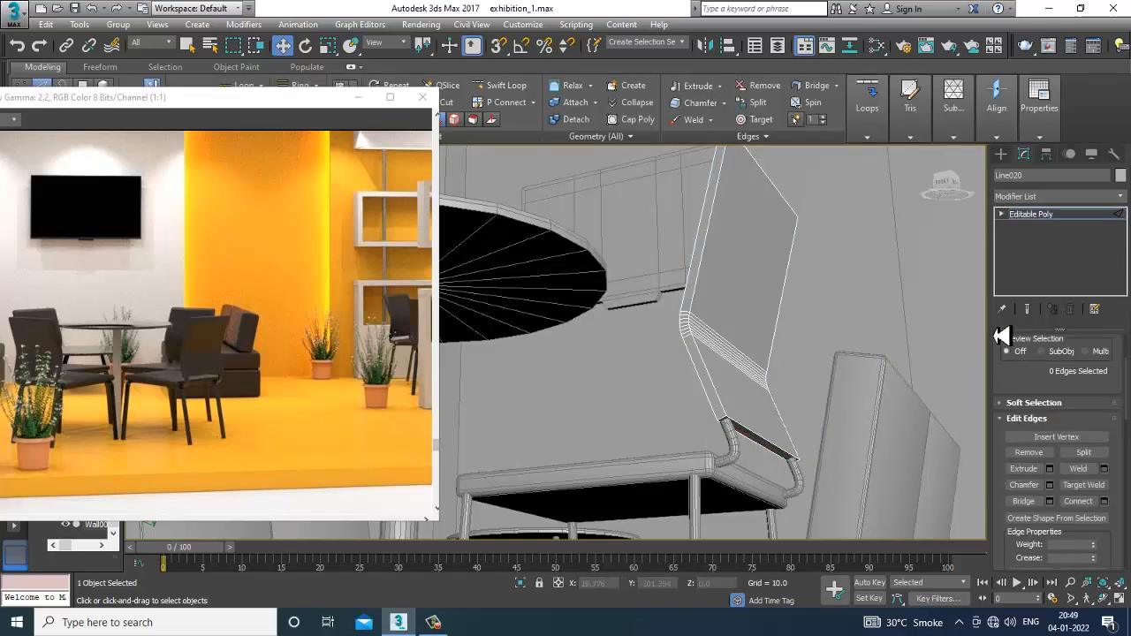
- Chamfer the long side edges of the chair back by about 0.455 with added edge segments, and return to object level
{"action": "left_click", "coordinate": [1002, 214]}
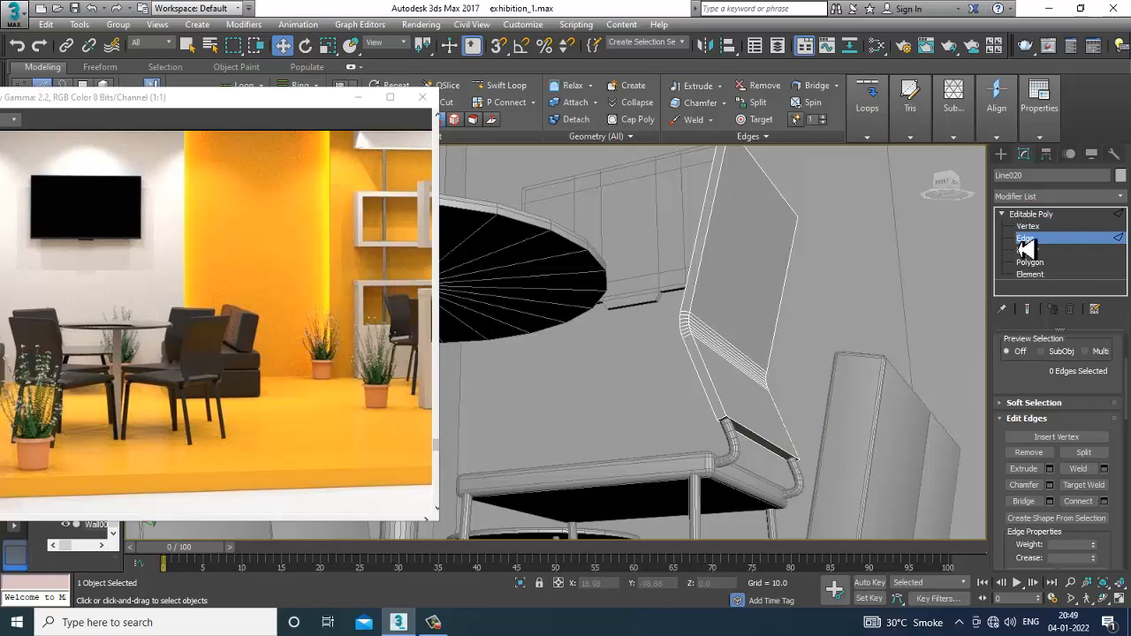
{"action": "double_click", "coordinate": [702, 380], "text": "ctrl"}
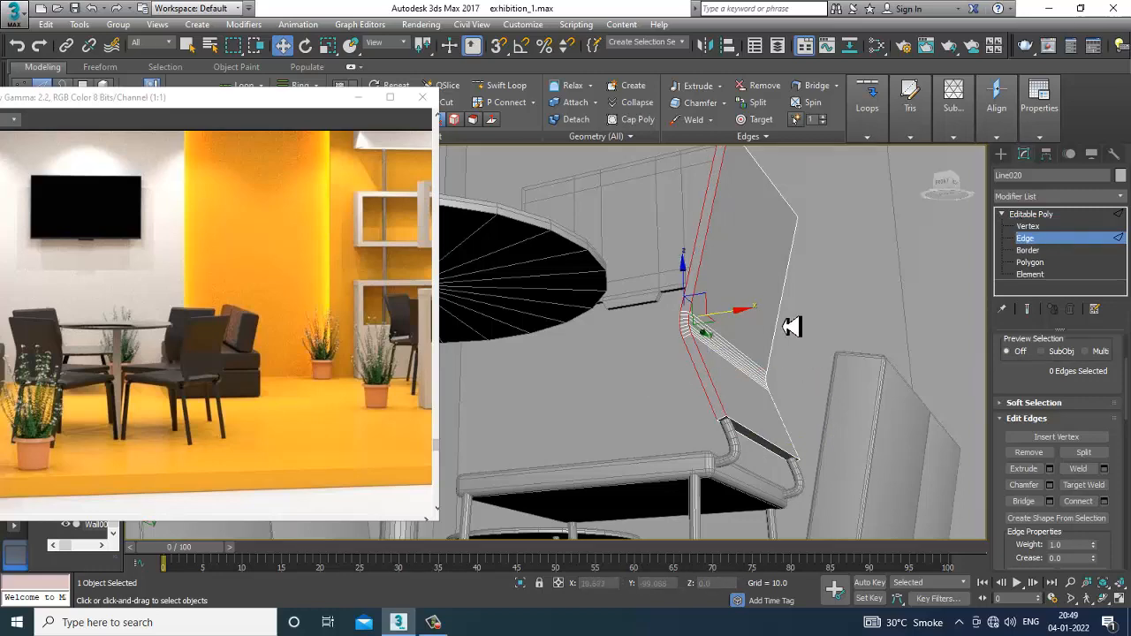
{"action": "middle_click_drag", "start_coordinate": [785, 330], "coordinate": [720, 364], "text": "alt"}
{"action": "middle_click_drag", "start_coordinate": [785, 319], "coordinate": [791, 367], "text": "alt"}
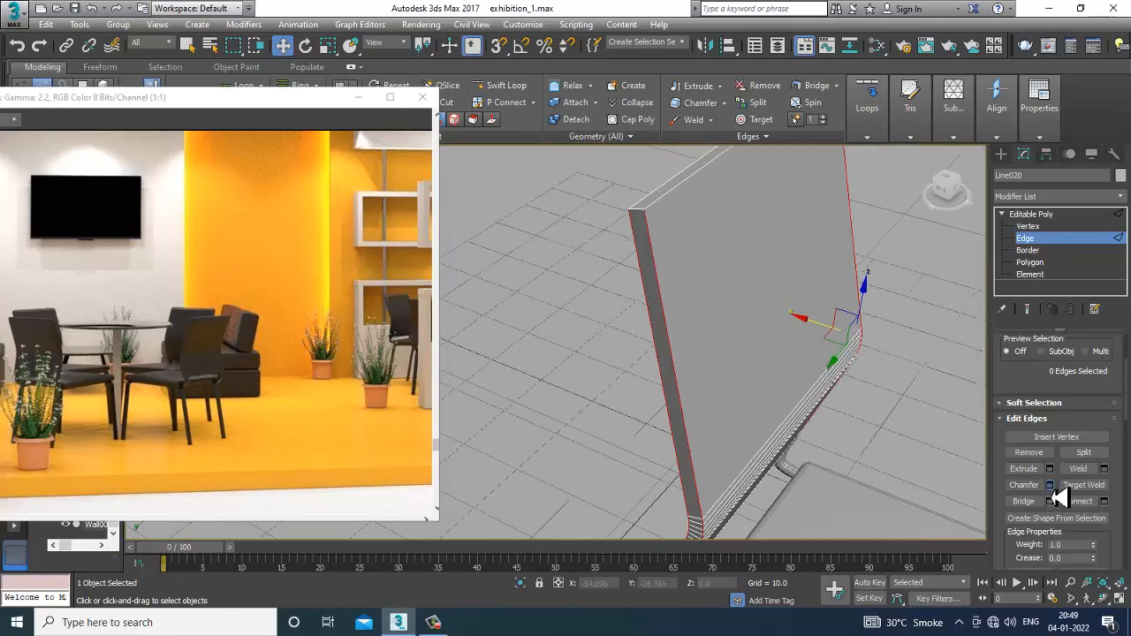
{"action": "left_click", "coordinate": [1050, 485]}
{"action": "left_click", "coordinate": [568, 392]}
{"action": "left_click", "coordinate": [569, 393]}
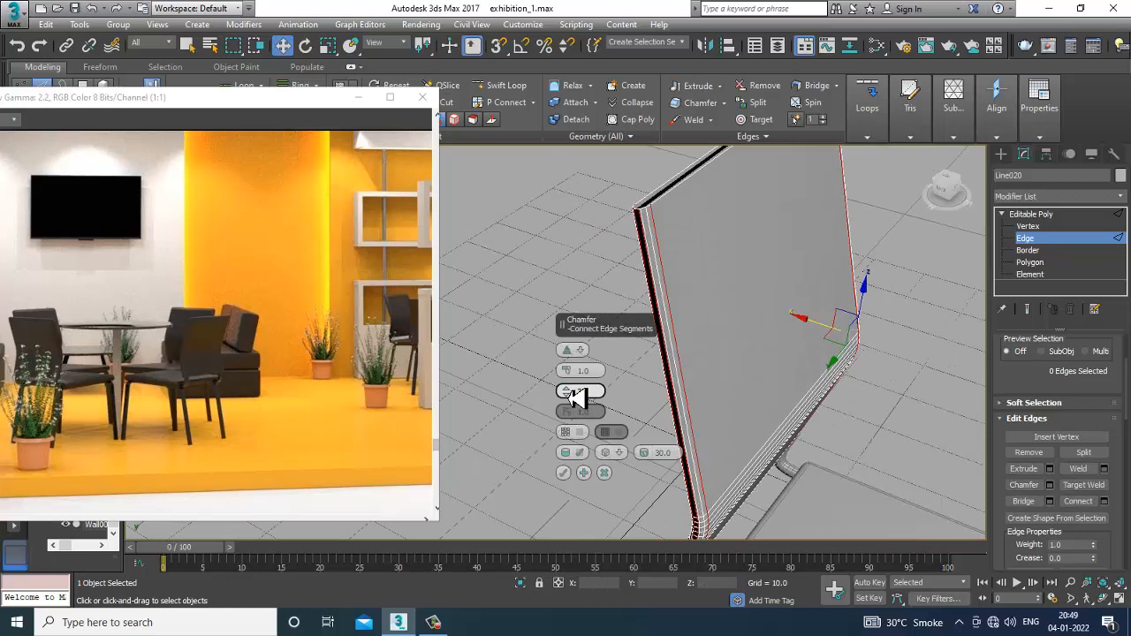
{"action": "left_click_drag", "start_coordinate": [567, 375], "coordinate": [568, 389]}
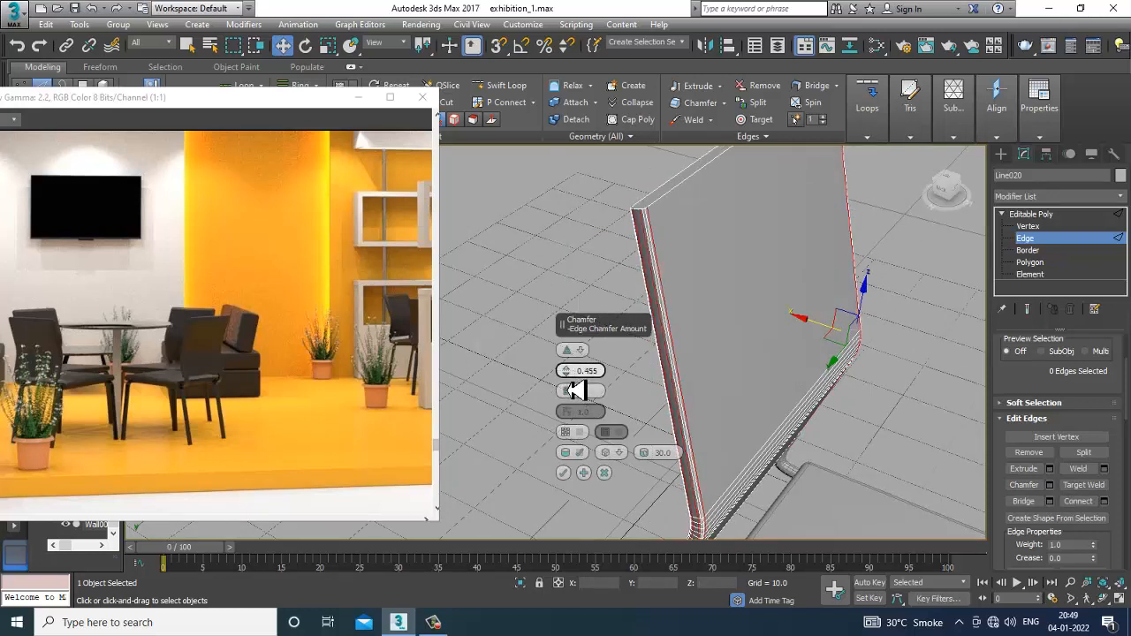
{"action": "left_click", "coordinate": [564, 473]}
{"action": "left_click", "coordinate": [1036, 216]}
{"action": "scroll", "coordinate": [776, 355], "scroll_direction": "down", "scroll_amount": 5}
{"action": "middle_click_drag", "start_coordinate": [776, 355], "coordinate": [767, 323], "text": "alt"}
{"action": "scroll", "coordinate": [779, 340], "scroll_direction": "up", "scroll_amount": 5}
{"action": "scroll", "coordinate": [787, 340], "scroll_direction": "down", "scroll_amount": 4}
{"action": "middle_click_drag", "start_coordinate": [790, 366], "coordinate": [815, 345], "text": "alt"}
{"action": "left_click", "coordinate": [815, 343], "text": "ctrl"}
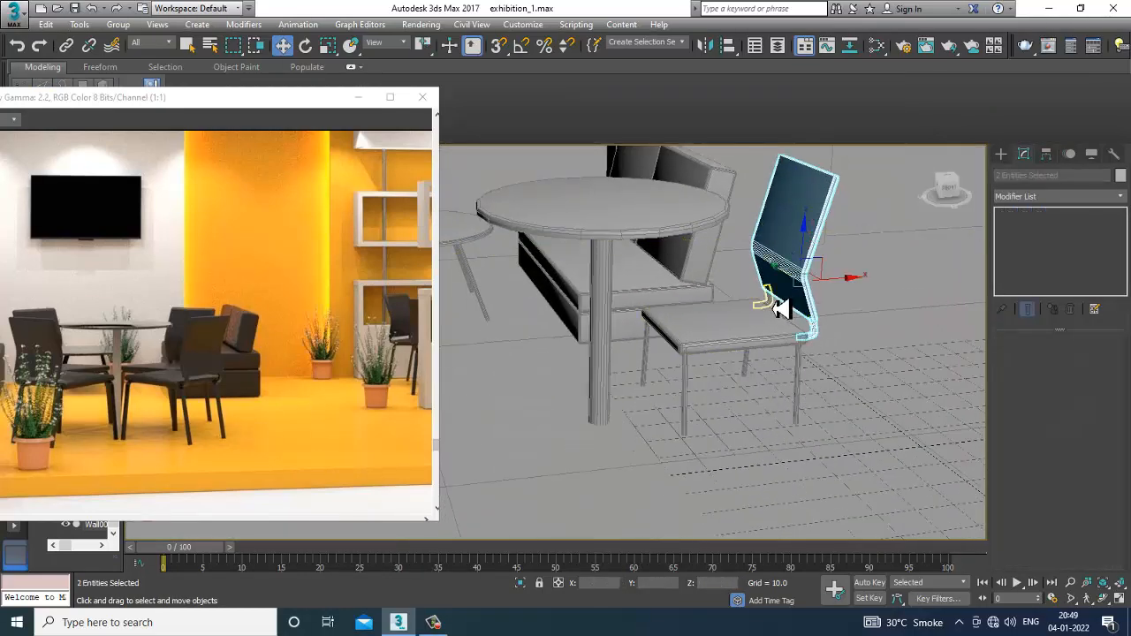
{"action": "left_click", "coordinate": [770, 306], "text": "ctrl"}
{"action": "left_click", "coordinate": [753, 337], "text": "ctrl"}
{"action": "left_click", "coordinate": [685, 392], "text": "ctrl"}
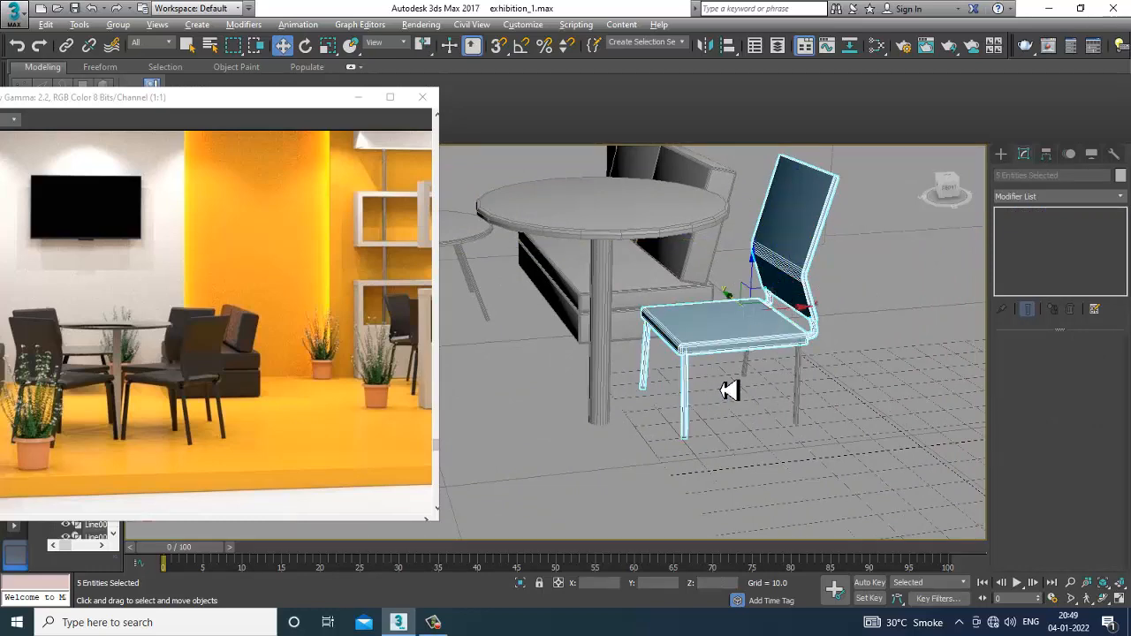
{"action": "middle_click_drag", "start_coordinate": [722, 389], "coordinate": [676, 366], "text": "alt"}
- Rotate the front leg frame slightly so its feet splay out beyond the seat's front edge
{"action": "left_click", "coordinate": [682, 380]}
{"action": "scroll", "coordinate": [675, 366], "scroll_direction": "up", "scroll_amount": 3}
{"action": "key", "text": "e"}
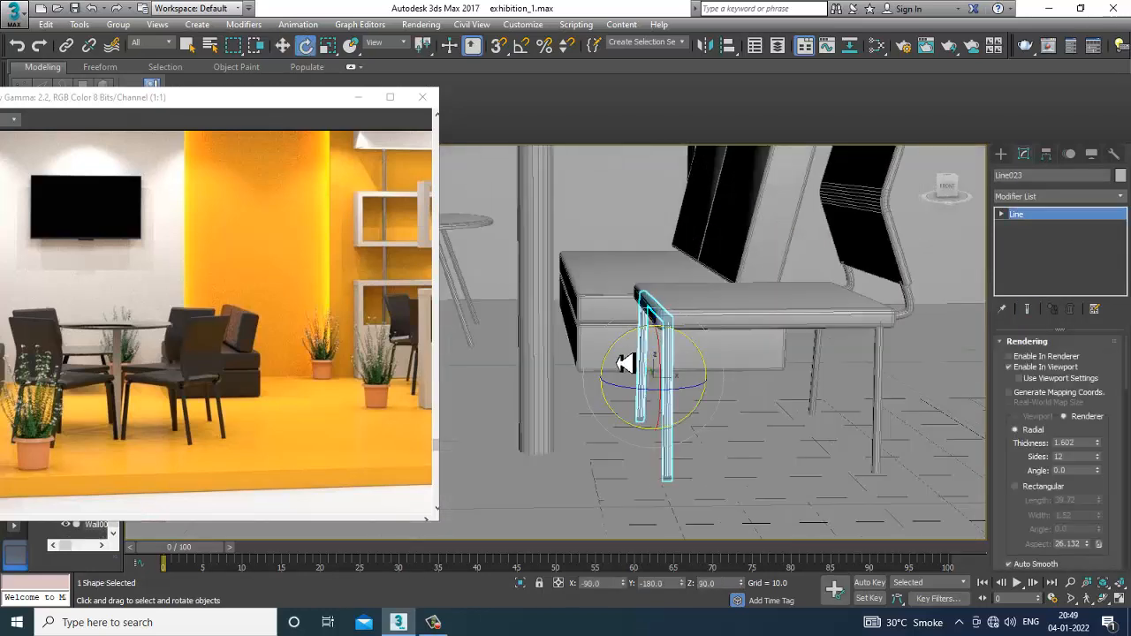
{"action": "left_click_drag", "start_coordinate": [626, 357], "coordinate": [632, 355]}
- Rotate the rear leg frame to about -86.42 in X so its feet splay toward the back of the chair
{"action": "mouse_move", "coordinate": [889, 383]}
{"action": "middle_mouse_down", "text": "alt"}
{"action": "mouse_move", "coordinate": [785, 351]}
{"action": "mouse_move", "coordinate": [899, 397]}
{"action": "middle_mouse_up", "text": "alt"}
{"action": "left_click", "coordinate": [877, 387]}
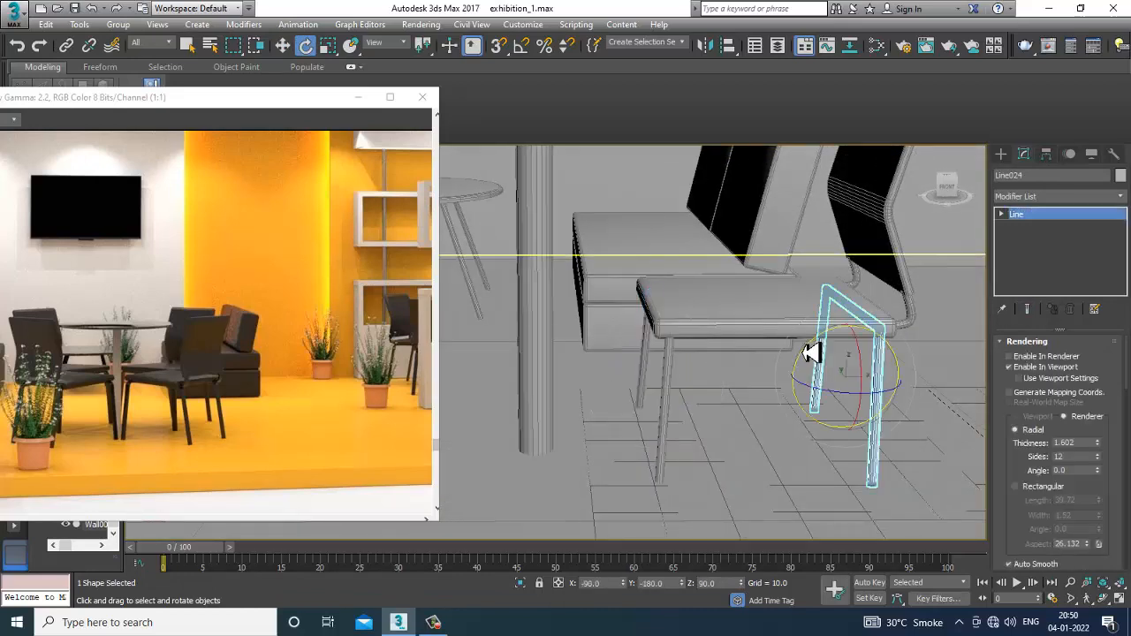
{"action": "left_click_drag", "start_coordinate": [819, 354], "coordinate": [811, 359]}
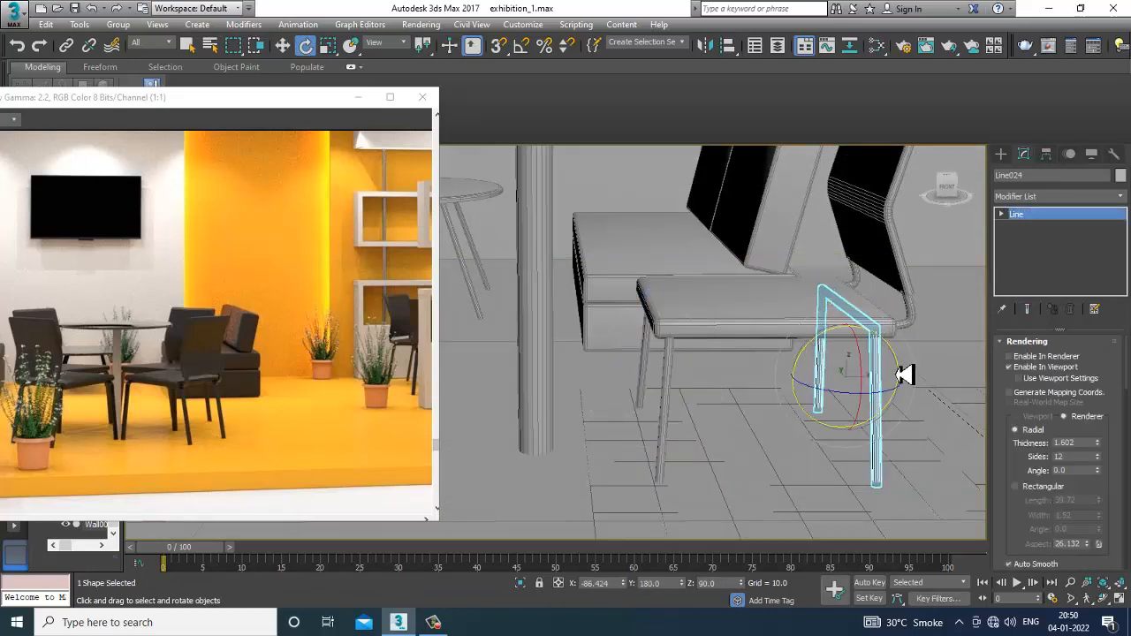
- Select both leg frames, the seat and all back parts of the chair and group them as chair
{"action": "middle_click_drag", "start_coordinate": [906, 374], "coordinate": [889, 361], "text": "alt"}
{"action": "middle_click_drag", "start_coordinate": [631, 380], "coordinate": [674, 383], "text": "alt"}
{"action": "left_click", "coordinate": [662, 379], "text": "ctrl"}
{"action": "left_click", "coordinate": [744, 312], "text": "ctrl"}
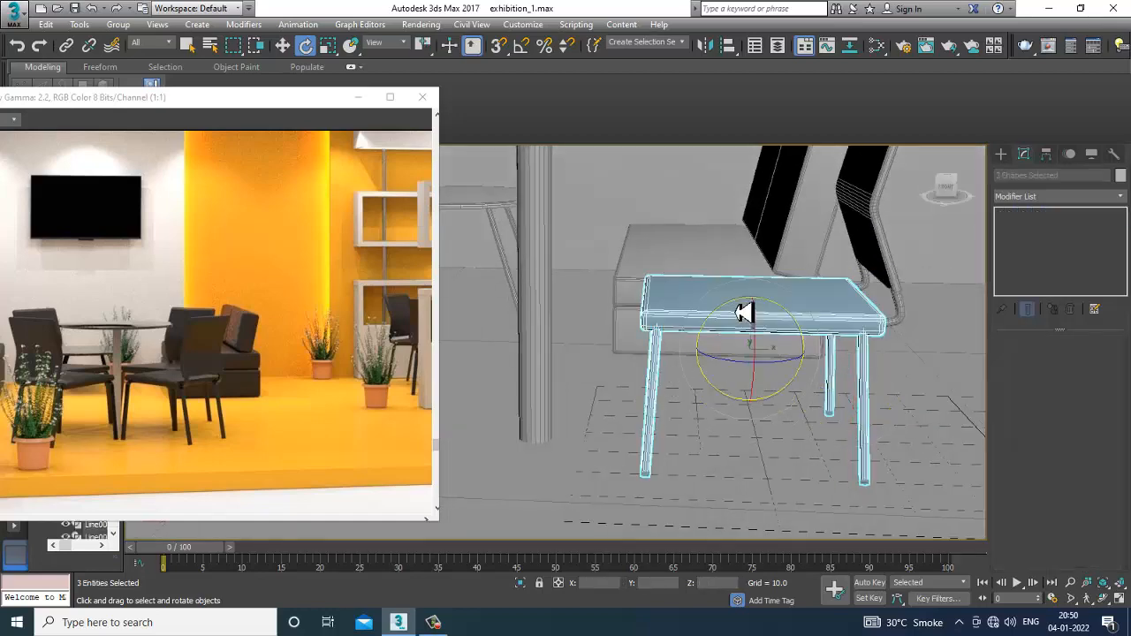
{"action": "left_click", "coordinate": [894, 285], "text": "ctrl"}
{"action": "left_click", "coordinate": [901, 311], "text": "ctrl"}
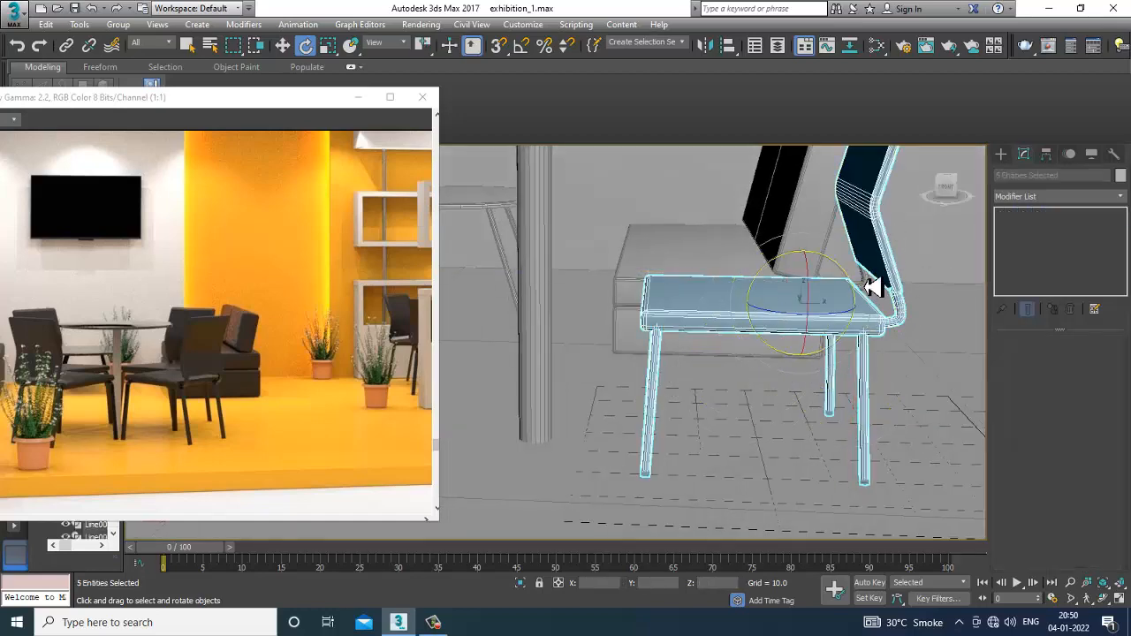
{"action": "left_click", "coordinate": [865, 284], "text": "ctrl"}
{"action": "scroll", "coordinate": [862, 286], "scroll_direction": "down", "scroll_amount": 4}
{"action": "middle_click_drag", "start_coordinate": [859, 285], "coordinate": [849, 320], "text": "alt"}
{"action": "key", "text": "w"}
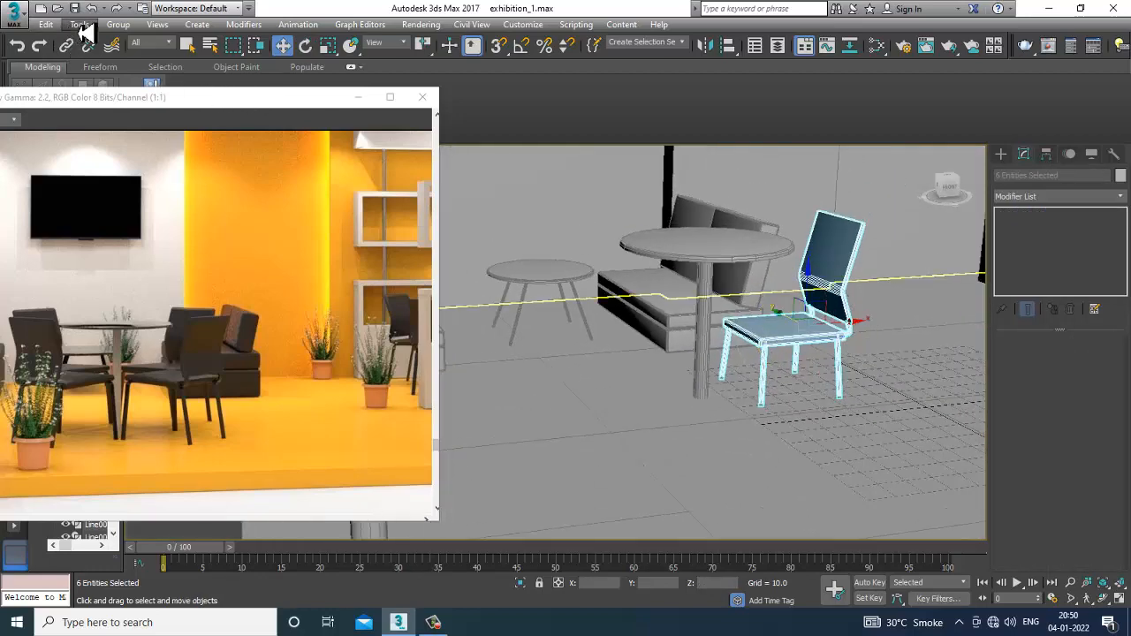
{"action": "left_click", "coordinate": [117, 23]}
{"action": "left_click", "coordinate": [144, 47]}
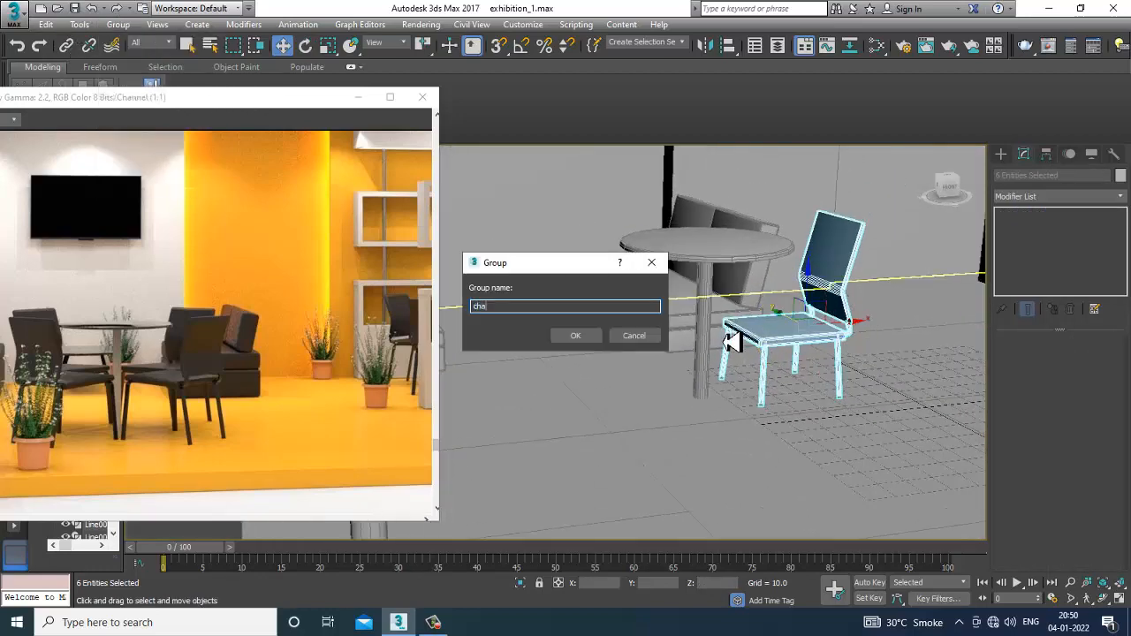
{"action": "type", "text": "chair"}
{"action": "key", "text": "Return"}
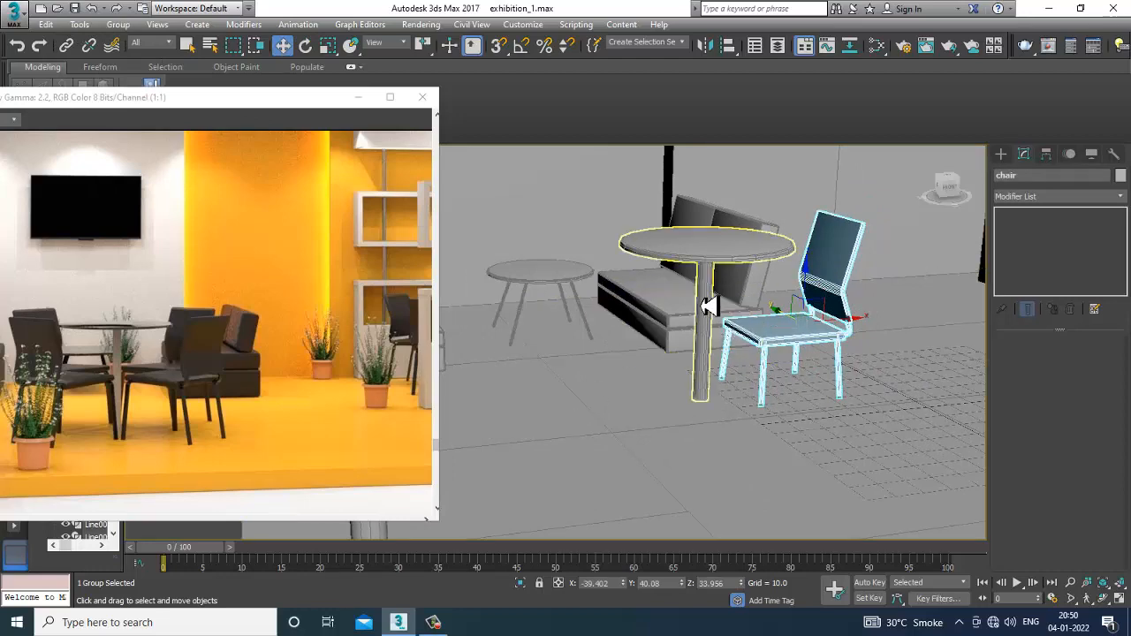
- Scale the grouped chair down slightly along its X axis
{"action": "middle_click_drag", "start_coordinate": [821, 311], "coordinate": [803, 285], "text": "alt"}
{"action": "scroll", "coordinate": [789, 301], "scroll_direction": "down", "scroll_amount": 5}
{"action": "scroll", "coordinate": [788, 302], "scroll_direction": "up", "scroll_amount": 10}
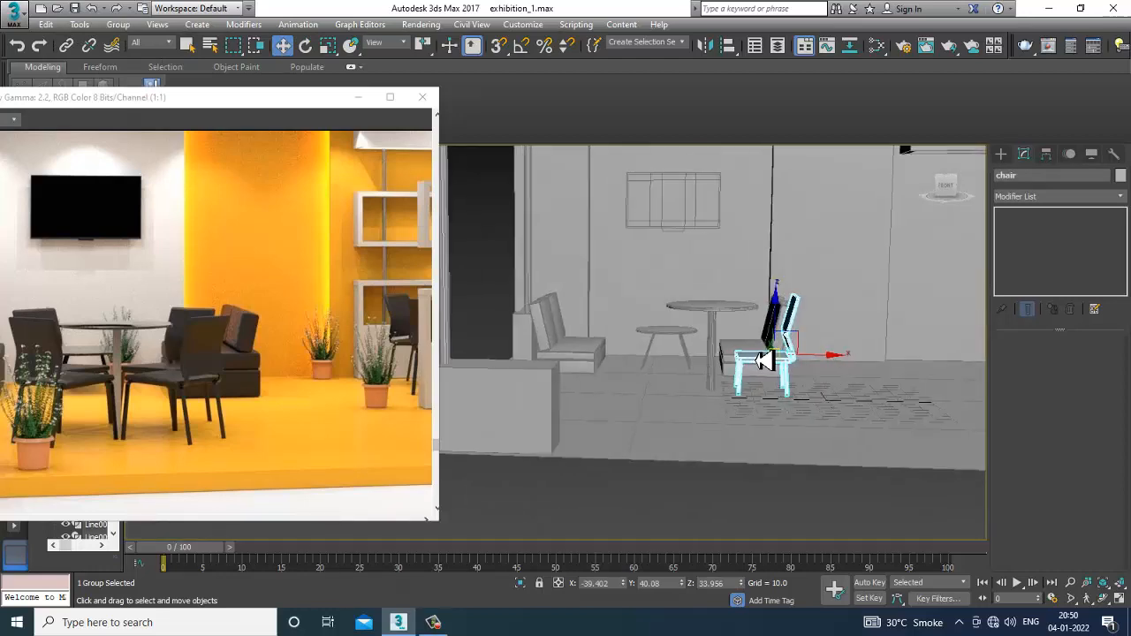
{"action": "key", "text": "r"}
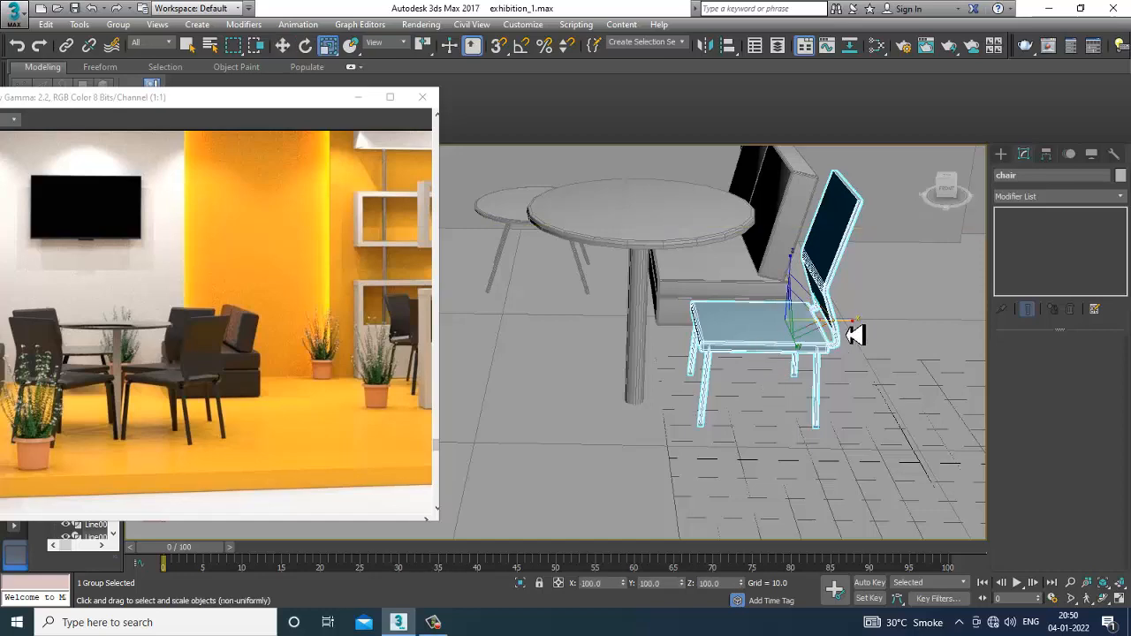
{"action": "left_click_drag", "start_coordinate": [854, 334], "coordinate": [846, 335]}
{"action": "middle_click_drag", "start_coordinate": [848, 334], "coordinate": [769, 351], "text": "alt"}
- Mirror the chair across X as a copy and move the copy to the opposite side of the round table
{"action": "key", "text": "w"}
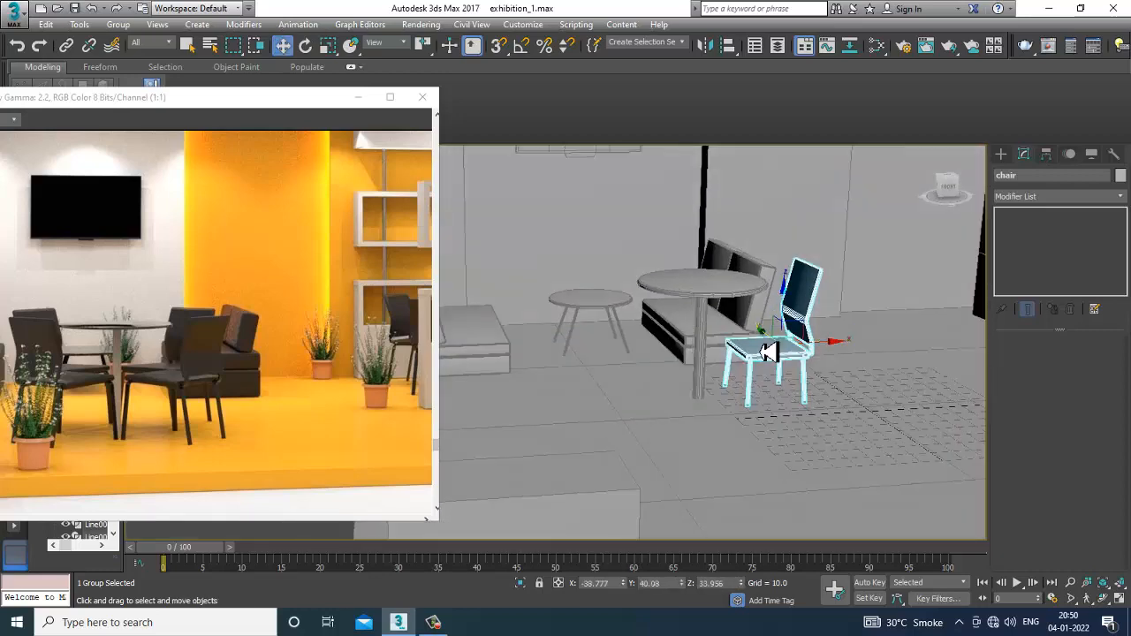
{"action": "left_click", "coordinate": [704, 46]}
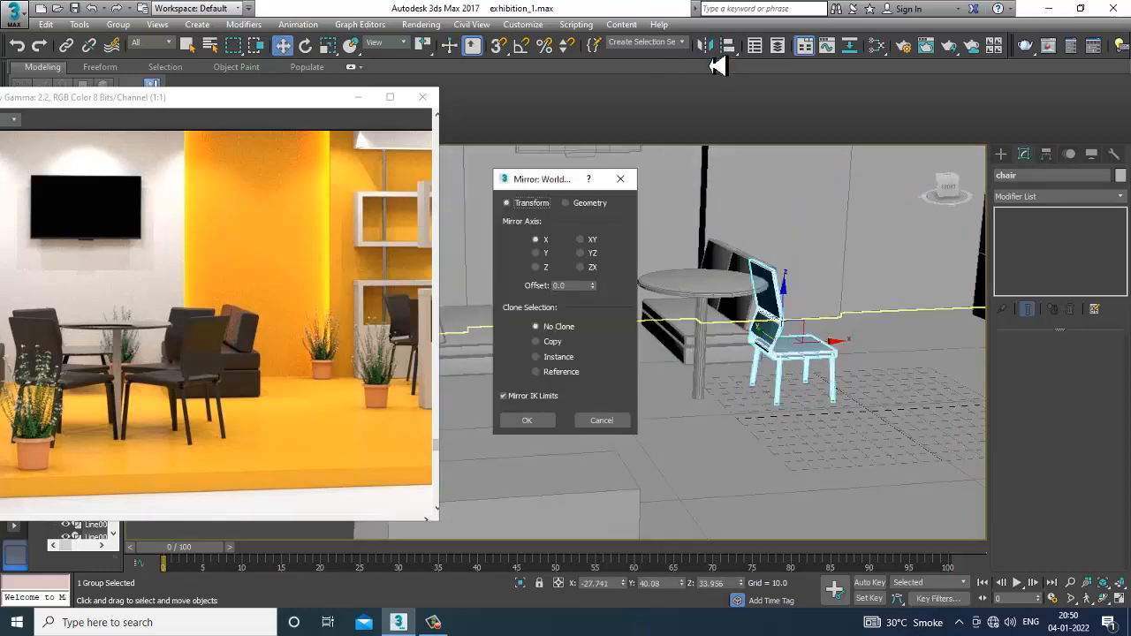
{"action": "left_click", "coordinate": [555, 342]}
{"action": "left_click", "coordinate": [528, 421]}
{"action": "left_click_drag", "start_coordinate": [835, 349], "coordinate": [646, 373]}
{"action": "middle_click_drag", "start_coordinate": [646, 373], "coordinate": [727, 327], "text": "alt"}
- Lower the tabletop vertices of the round table to shorten its central leg, and return to object level
{"action": "left_click", "coordinate": [714, 323]}
{"action": "key", "text": "1"}
{"action": "left_click_drag", "start_coordinate": [621, 261], "coordinate": [786, 336]}
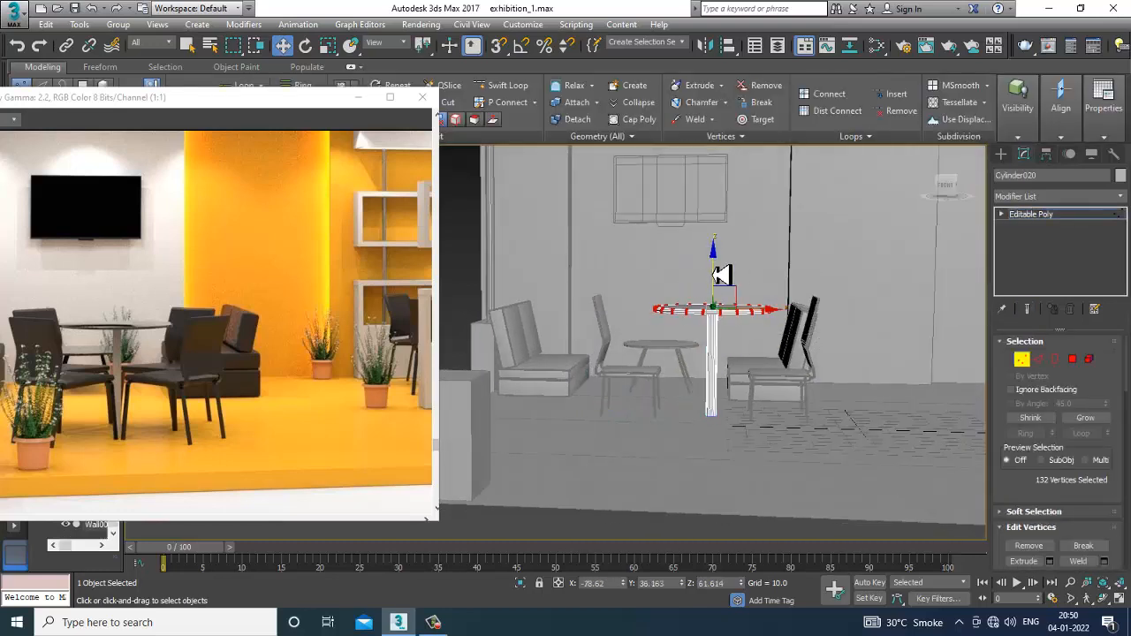
{"action": "left_click_drag", "start_coordinate": [722, 276], "coordinate": [735, 288]}
{"action": "left_click", "coordinate": [1060, 215]}
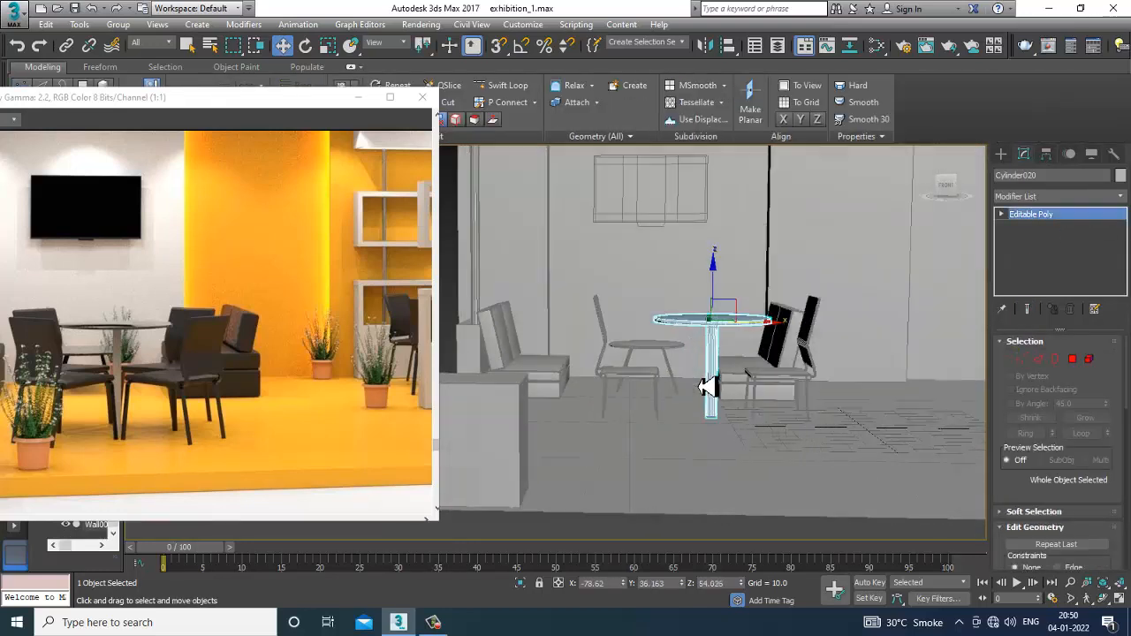
{"action": "middle_click_drag", "start_coordinate": [712, 397], "coordinate": [677, 379], "text": "alt"}
- Turn on angle snap and make a copy of the mirrored chair rotated a quarter turn about the vertical axis
{"action": "left_click", "coordinate": [645, 374]}
{"action": "key", "text": "e"}
{"action": "left_click_drag", "start_coordinate": [642, 403], "coordinate": [669, 402], "text": "shift"}
{"action": "left_click", "coordinate": [623, 372]}
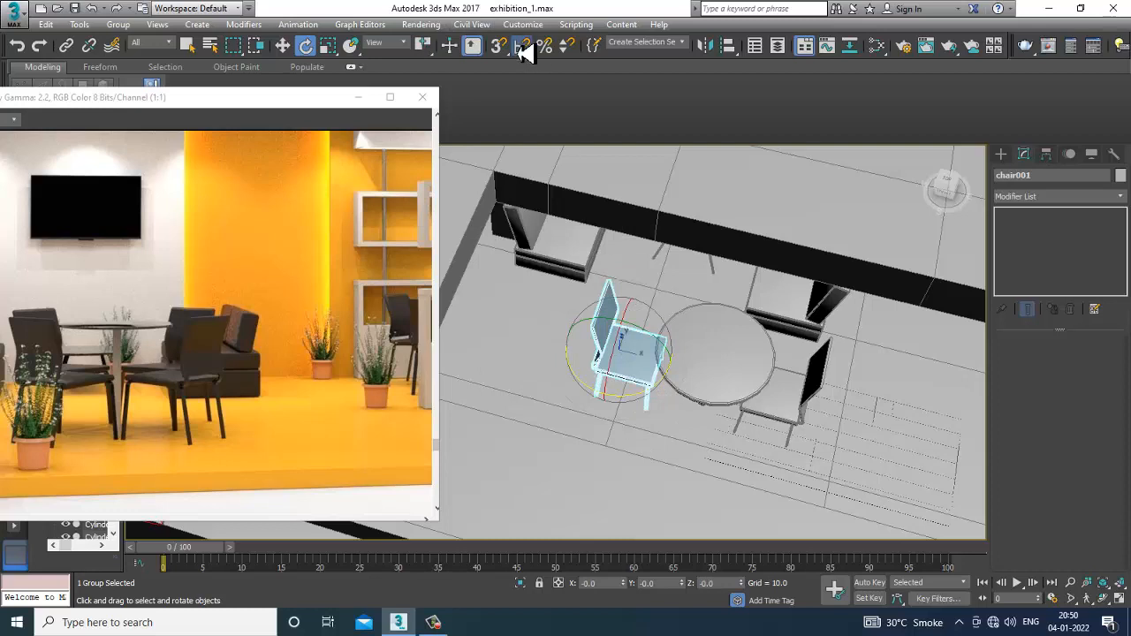
{"action": "right_click", "coordinate": [522, 46]}
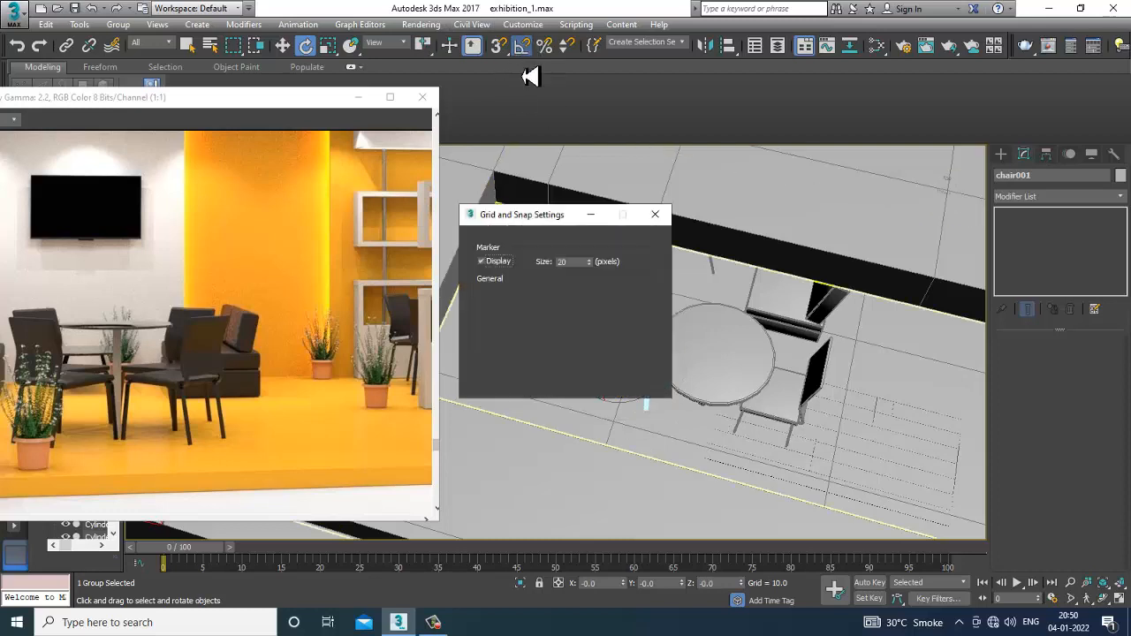
{"action": "left_click", "coordinate": [654, 214]}
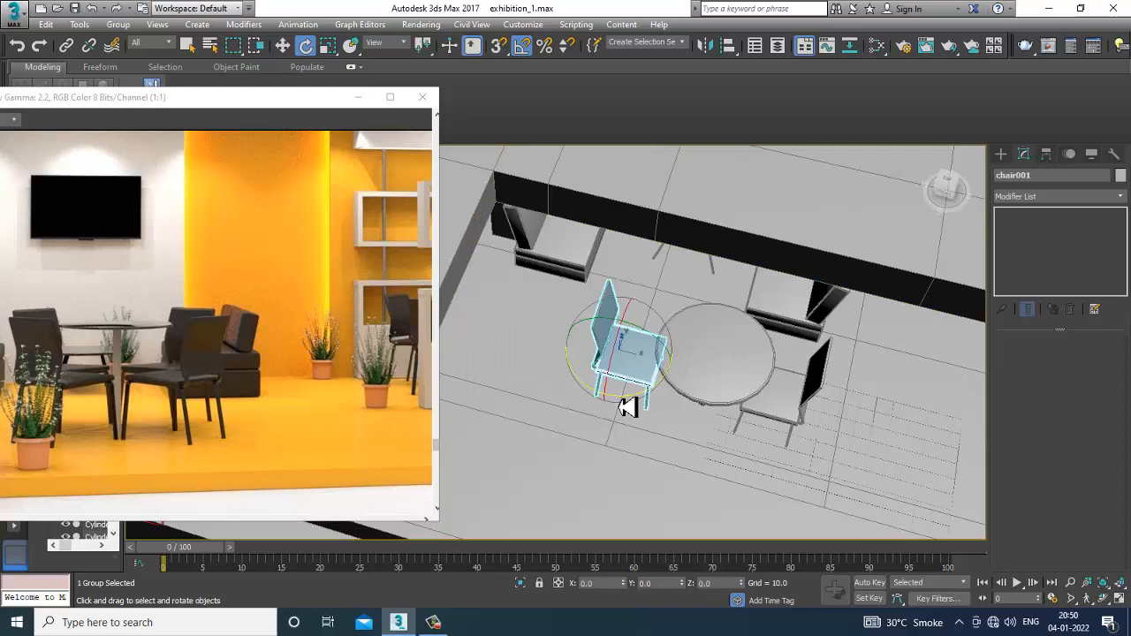
{"action": "left_click_drag", "start_coordinate": [628, 407], "coordinate": [623, 392], "text": "shift"}
{"action": "left_click", "coordinate": [575, 371]}
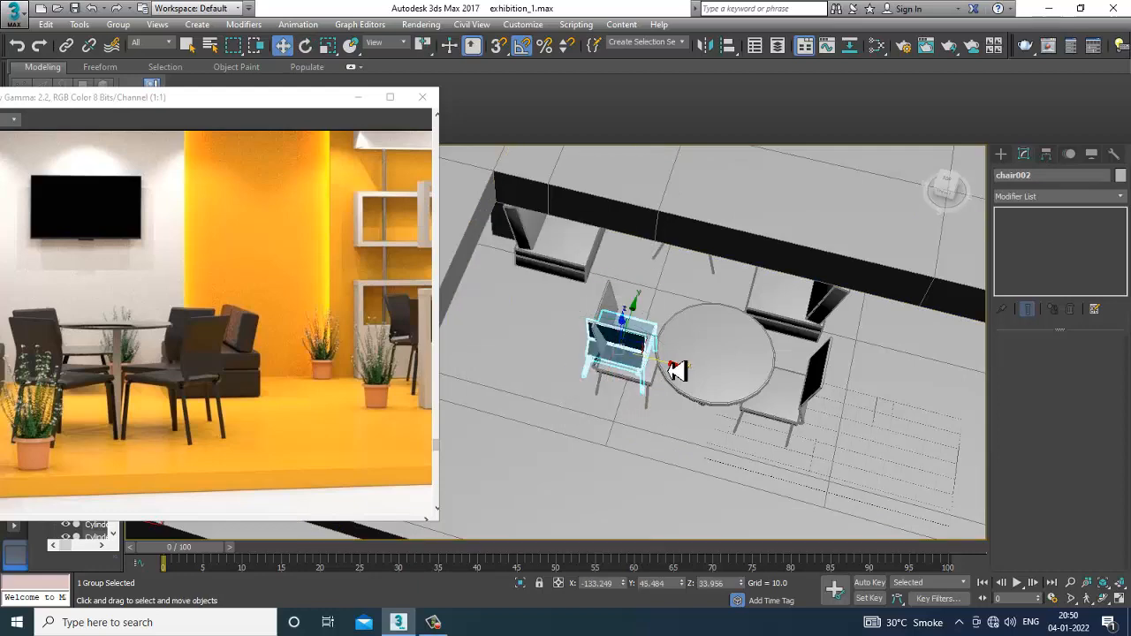
- Move the rotated chair copy to the front side of the table, at about X -79.789 and Y -9.705
{"action": "left_click_drag", "start_coordinate": [735, 380], "coordinate": [770, 383]}
{"action": "middle_click_drag", "start_coordinate": [758, 378], "coordinate": [664, 366], "text": "alt"}
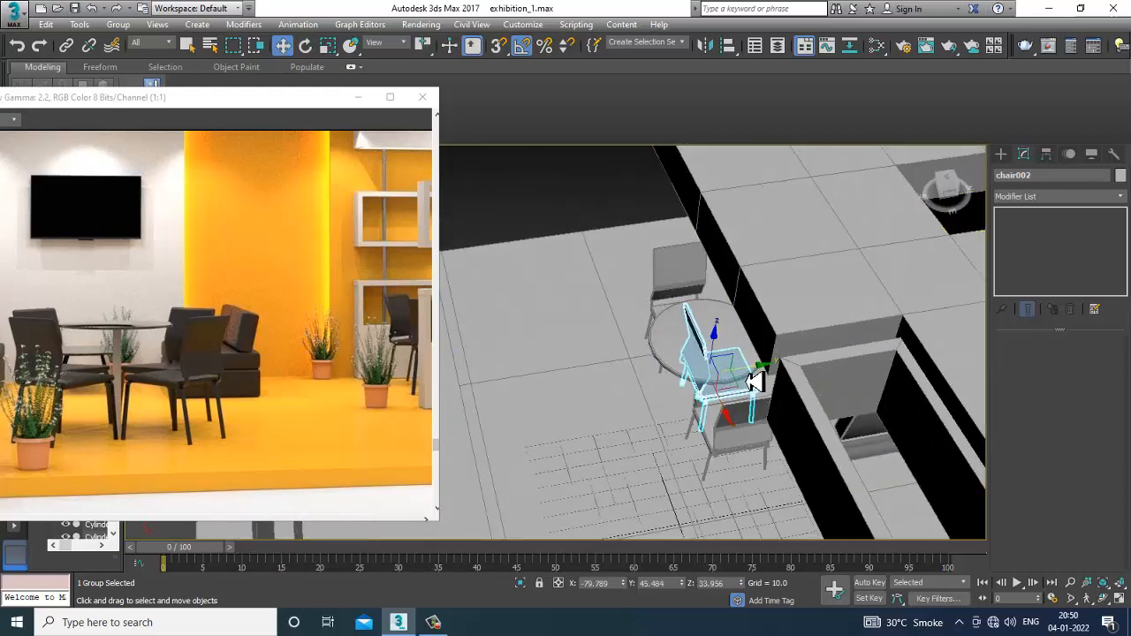
{"action": "left_click_drag", "start_coordinate": [755, 383], "coordinate": [701, 391]}
{"action": "middle_click_drag", "start_coordinate": [664, 400], "coordinate": [781, 411], "text": "alt"}
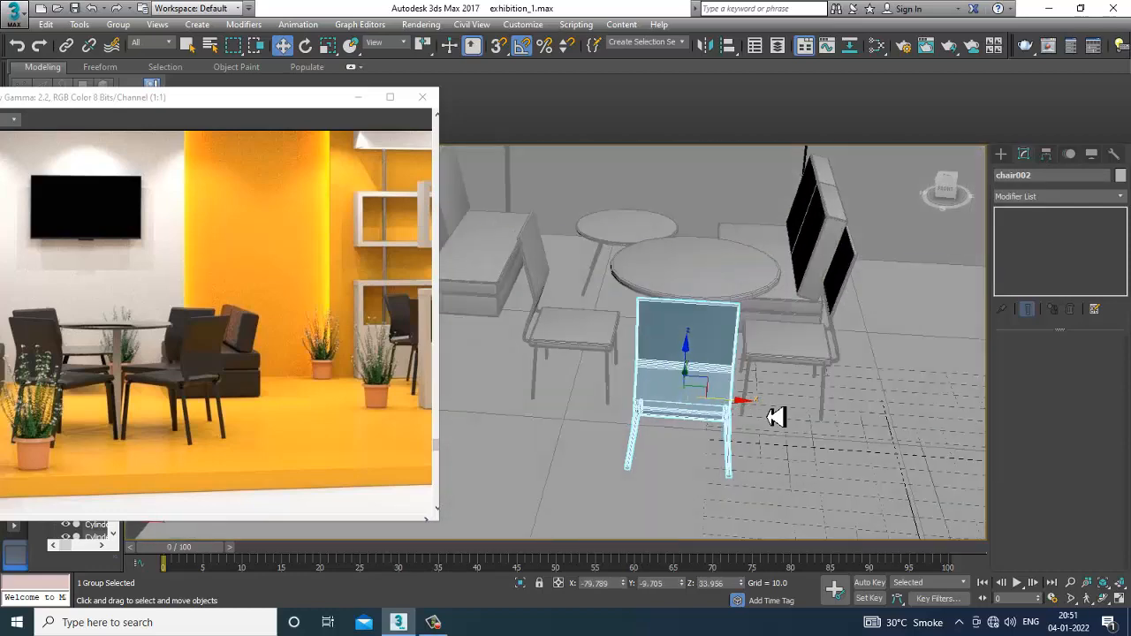
- Select the round table with its three chairs and rotate the set slightly about the vertical axis
{"action": "left_click", "coordinate": [779, 362], "text": "ctrl"}
{"action": "left_click", "coordinate": [568, 341], "text": "ctrl"}
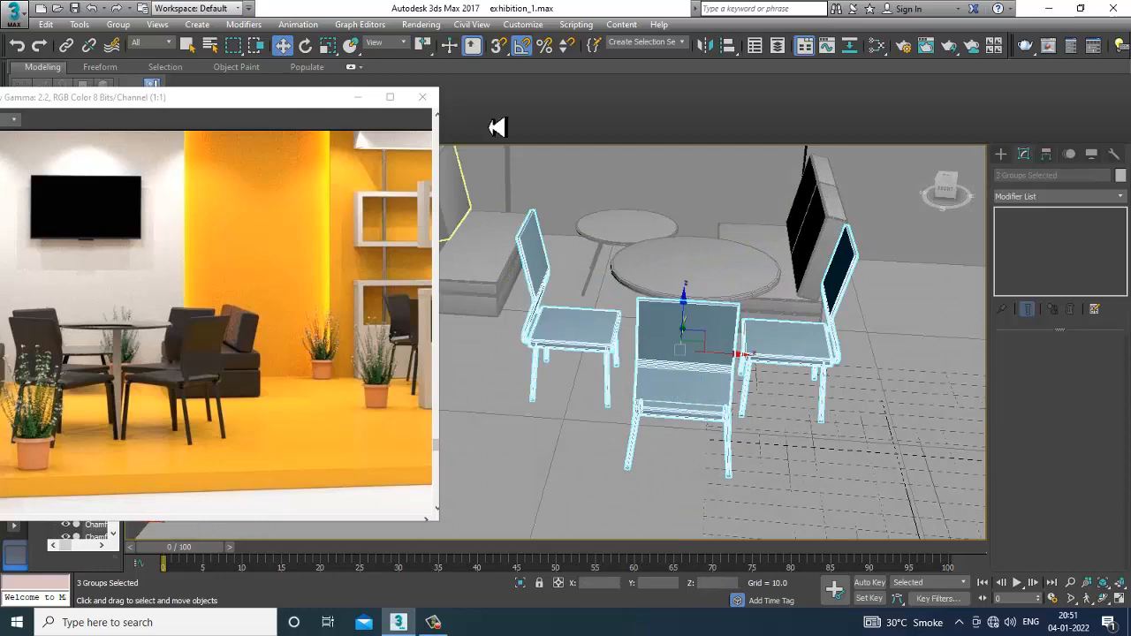
{"action": "key", "text": "e"}
{"action": "left_click_drag", "start_coordinate": [710, 386], "coordinate": [722, 386]}
{"action": "middle_click_drag", "start_coordinate": [722, 387], "coordinate": [670, 380], "text": "alt"}
{"action": "key", "text": "w"}
{"action": "scroll", "coordinate": [282, 409], "scroll_direction": "down", "scroll_amount": 2}
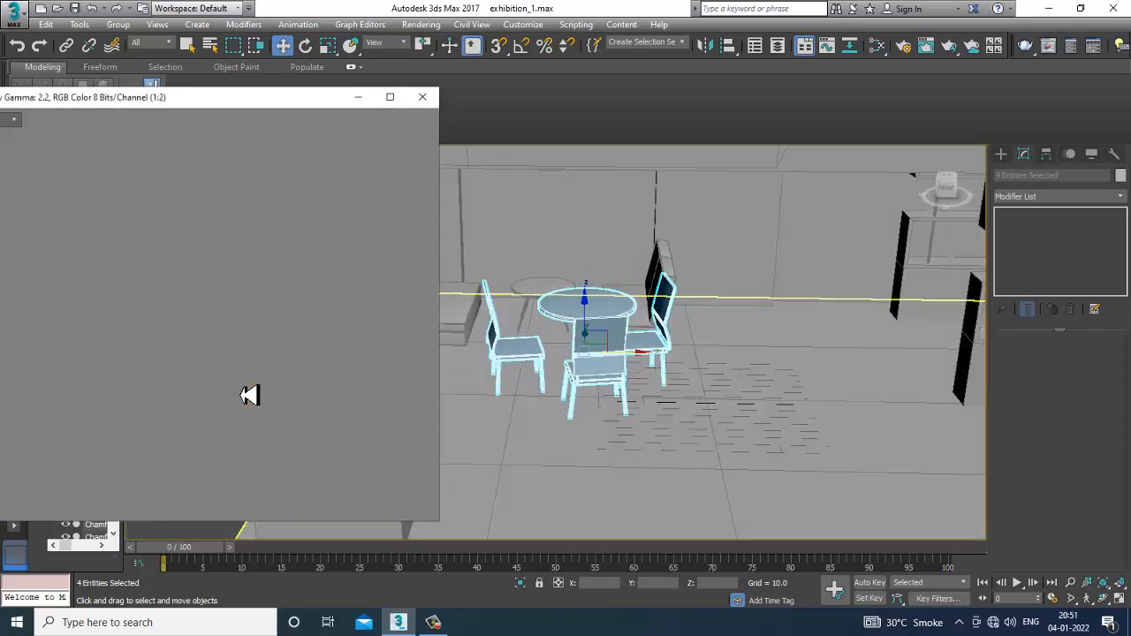
- Copy the table and three-chair set along X to the area beside the shelving units, following the reference image
{"action": "middle_click_drag", "start_coordinate": [837, 336], "coordinate": [757, 380], "text": "alt"}
{"action": "scroll", "coordinate": [752, 380], "scroll_direction": "up", "scroll_amount": 3}
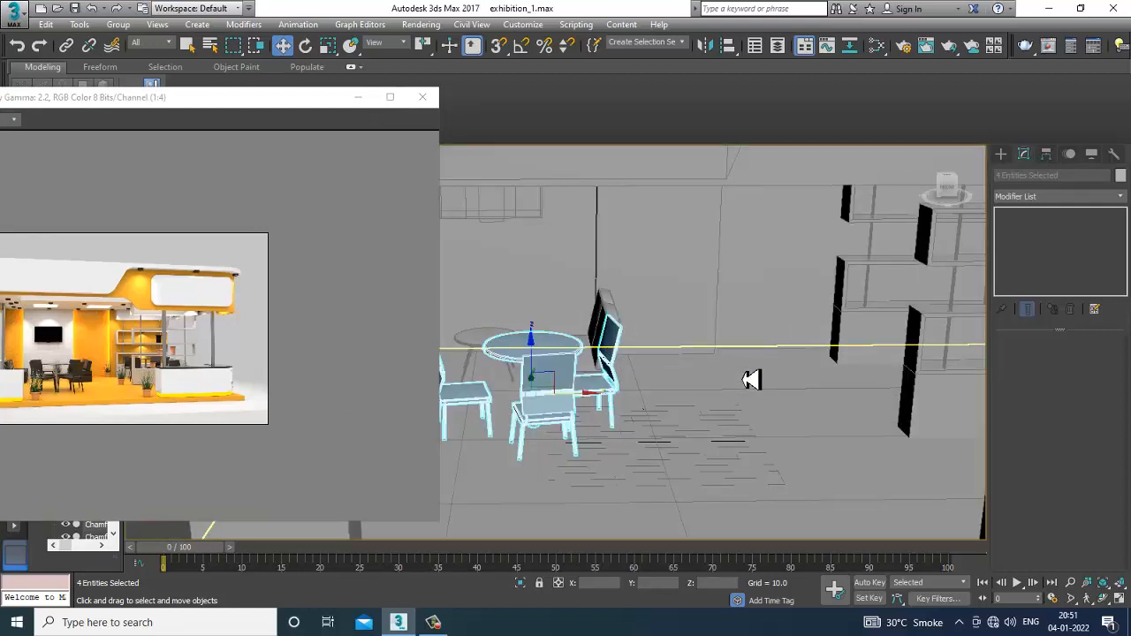
{"action": "scroll", "coordinate": [354, 401], "scroll_direction": "up", "scroll_amount": 1}
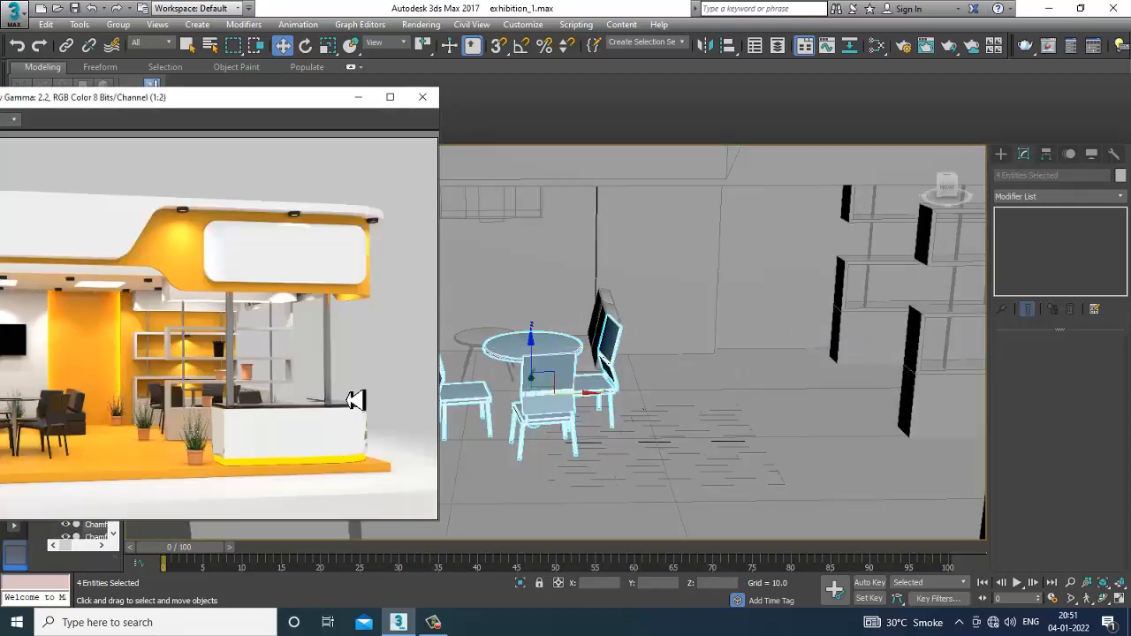
{"action": "middle_click_drag", "start_coordinate": [787, 370], "coordinate": [733, 374], "text": "alt"}
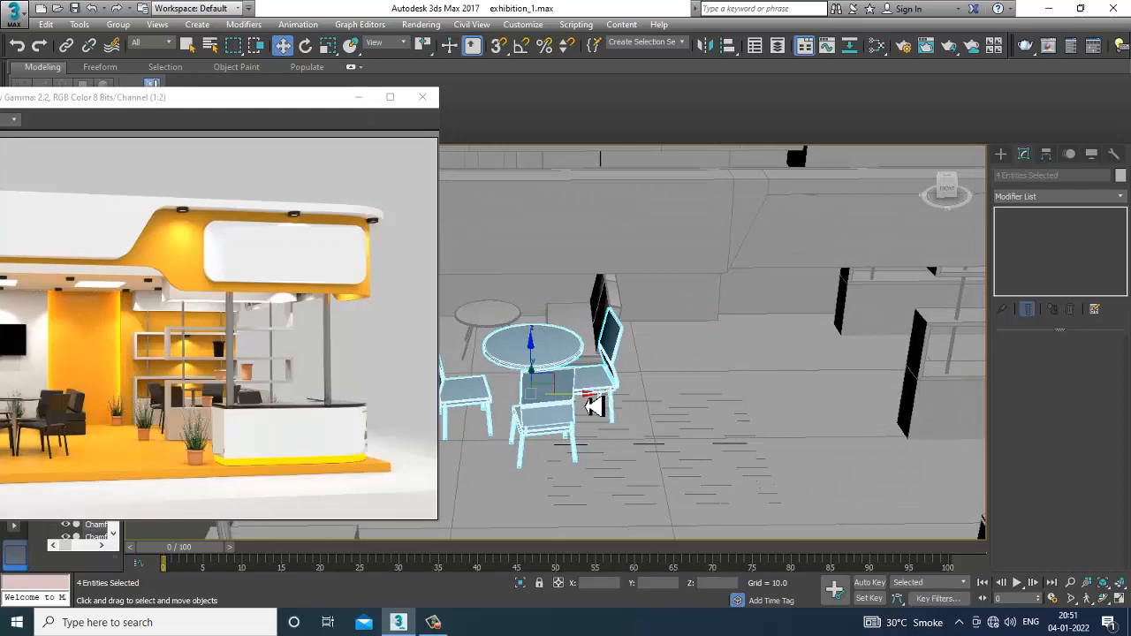
{"action": "left_click_drag", "start_coordinate": [593, 405], "coordinate": [881, 402], "text": "shift"}
{"action": "left_click", "coordinate": [566, 371]}
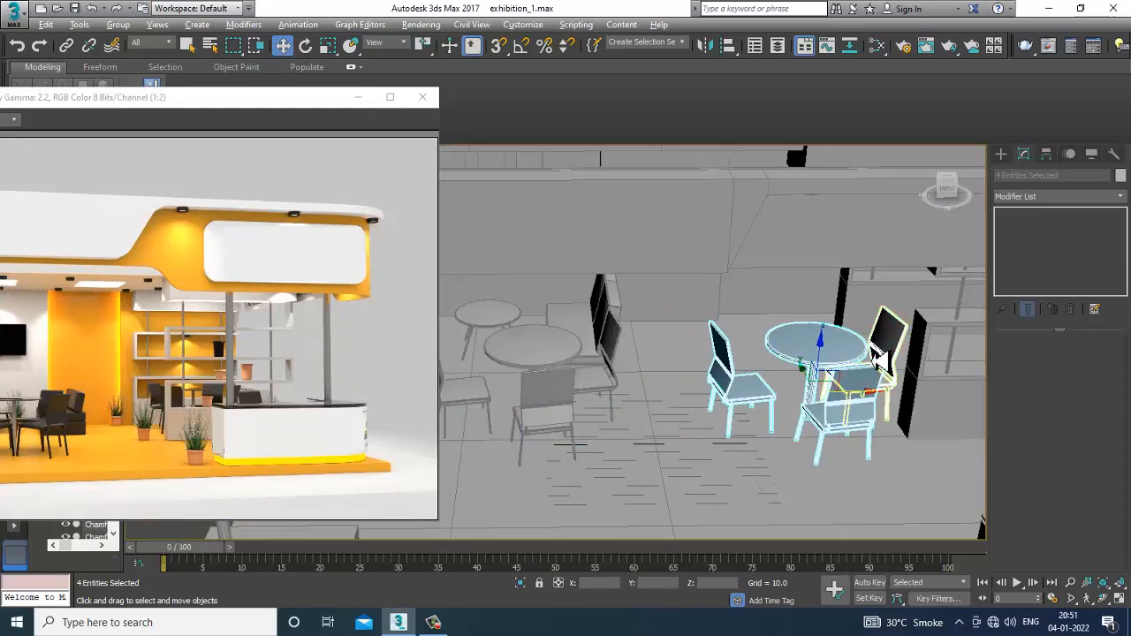
- In the Top view, copy the front chair of the second table set along Y to the table's rear side
{"action": "mouse_move", "coordinate": [566, 379]}
{"action": "middle_mouse_down", "text": "alt"}
{"action": "mouse_move", "coordinate": [822, 380]}
{"action": "mouse_move", "coordinate": [806, 375]}
{"action": "mouse_move", "coordinate": [803, 340]}
{"action": "mouse_move", "coordinate": [822, 331]}
{"action": "mouse_move", "coordinate": [848, 347]}
{"action": "mouse_move", "coordinate": [833, 353]}
{"action": "mouse_move", "coordinate": [906, 325]}
{"action": "mouse_move", "coordinate": [896, 321]}
{"action": "mouse_move", "coordinate": [902, 351]}
{"action": "mouse_move", "coordinate": [801, 308]}
{"action": "mouse_move", "coordinate": [858, 353]}
{"action": "middle_mouse_up", "text": "alt"}
{"action": "key", "text": "alt+w"}
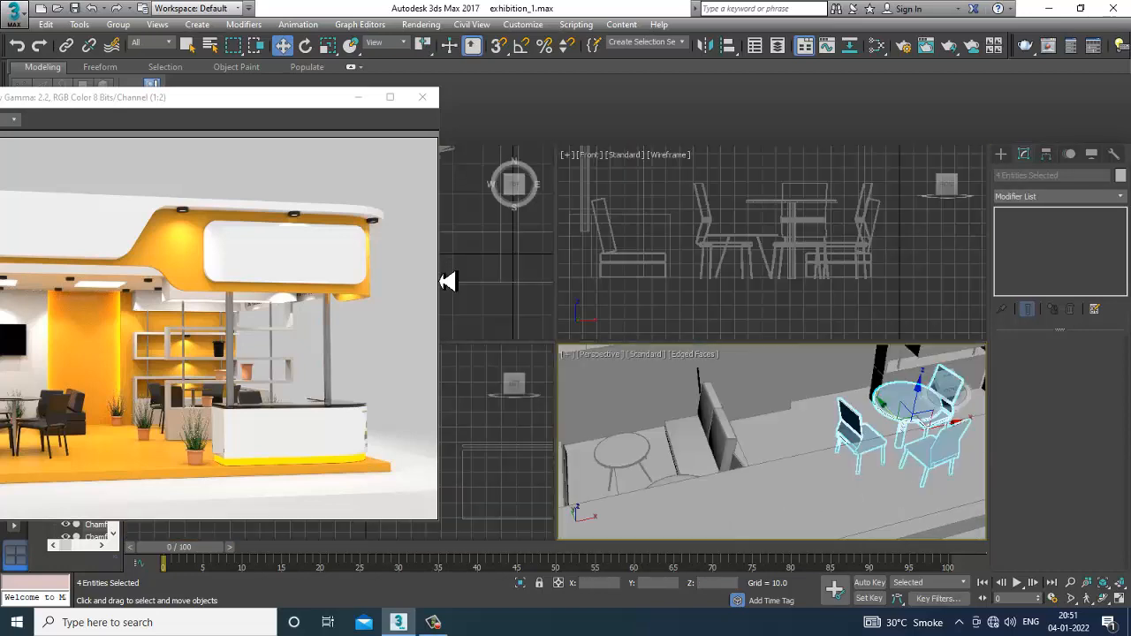
{"action": "right_click", "coordinate": [492, 273]}
{"action": "key", "text": "alt+w"}
{"action": "key", "text": "z"}
{"action": "scroll", "coordinate": [648, 312], "scroll_direction": "down", "scroll_amount": 6}
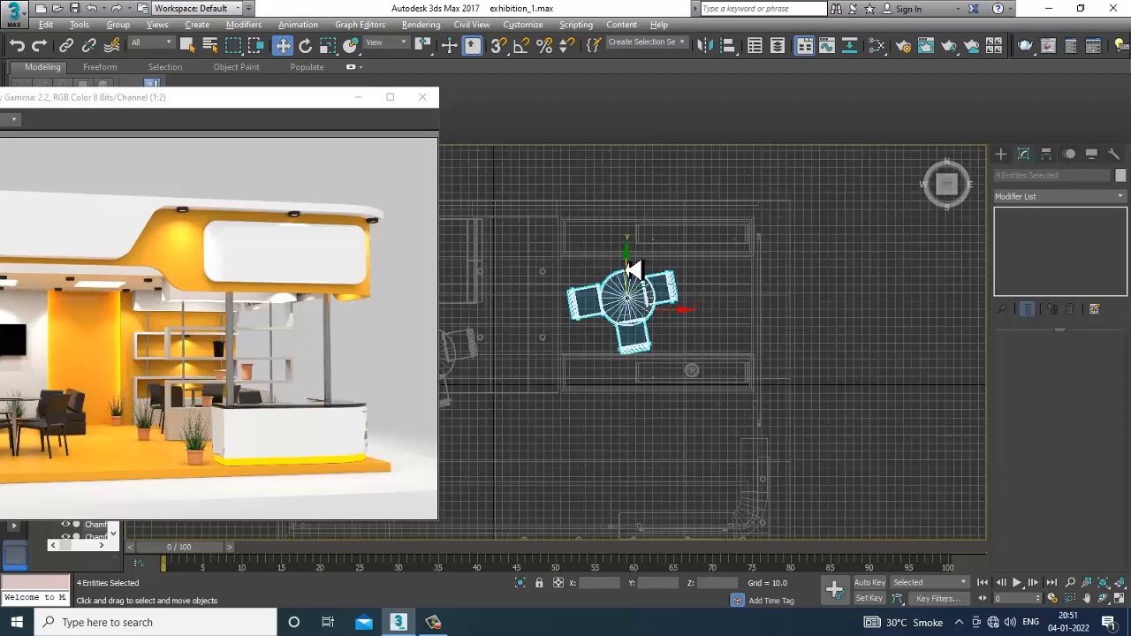
{"action": "scroll", "coordinate": [694, 336], "scroll_direction": "up", "scroll_amount": 5}
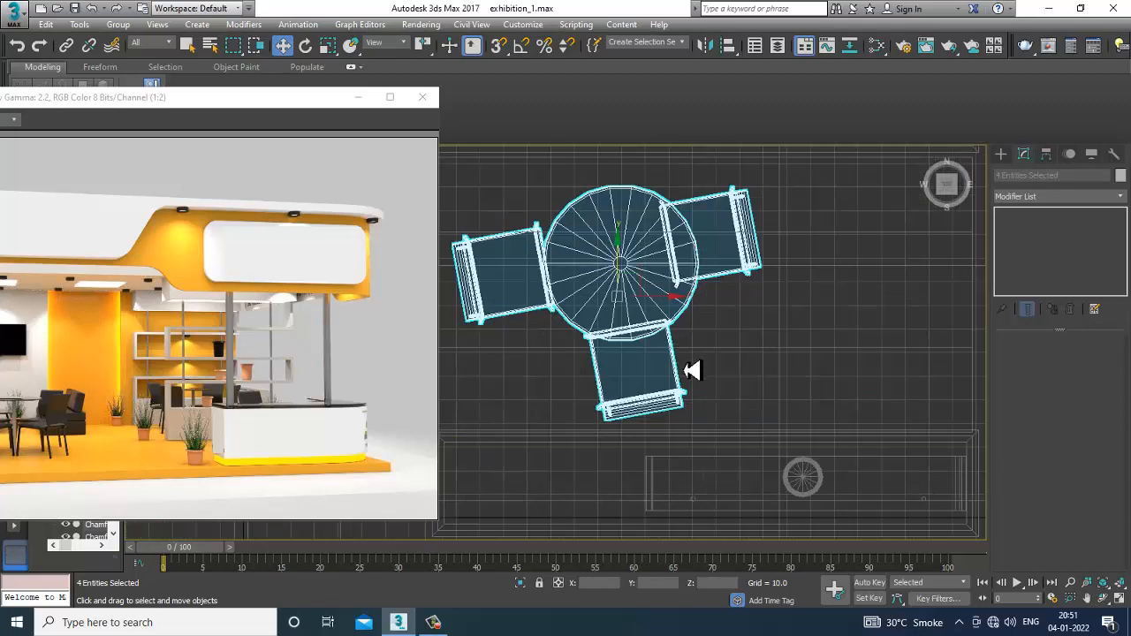
{"action": "left_click", "coordinate": [656, 417]}
{"action": "left_click_drag", "start_coordinate": [648, 359], "coordinate": [648, 188], "text": "shift"}
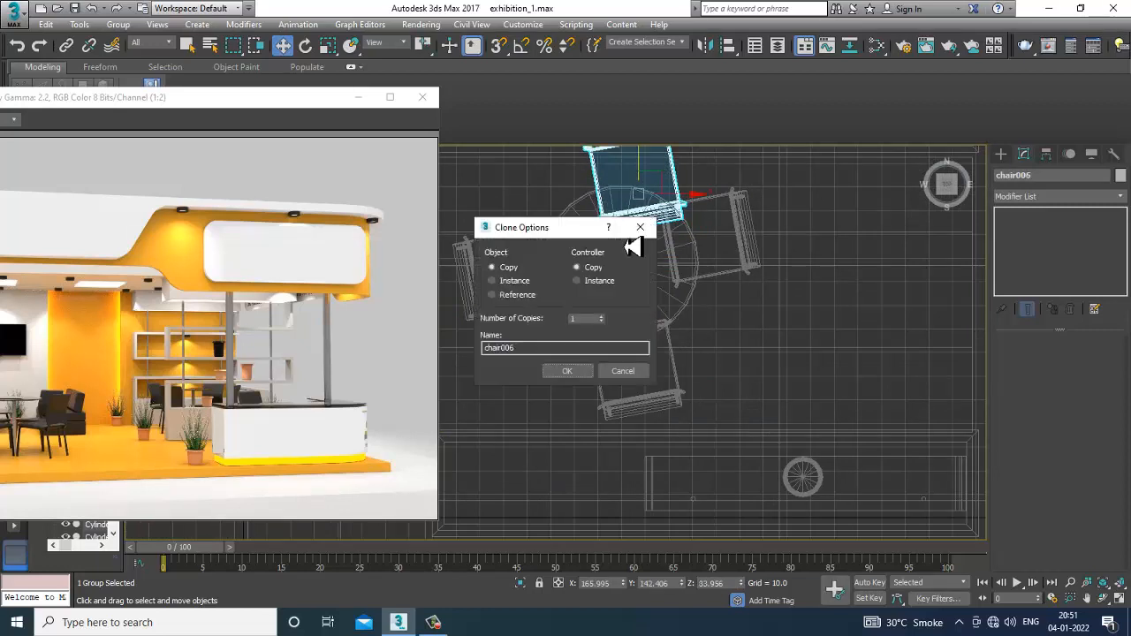
{"action": "left_click", "coordinate": [567, 371]}
- Rotate the rear chair copy to face the second table and shift it along X into place behind the table
{"action": "key", "text": "e"}
{"action": "left_click_drag", "start_coordinate": [692, 254], "coordinate": [379, 212]}
{"action": "key", "text": "w"}
{"action": "left_click_drag", "start_coordinate": [689, 198], "coordinate": [612, 198]}
- Examine the furniture and shelving layout in the perspective view and compare it with the reference image
{"action": "key", "text": "alt+w"}
{"action": "right_click", "coordinate": [844, 472]}
{"action": "key", "text": "alt+w"}
{"action": "middle_click_drag", "start_coordinate": [841, 468], "coordinate": [698, 344], "text": "alt"}
{"action": "middle_click_drag", "start_coordinate": [692, 301], "coordinate": [735, 329], "text": "alt"}
{"action": "scroll", "coordinate": [735, 329], "scroll_direction": "down", "scroll_amount": 8}
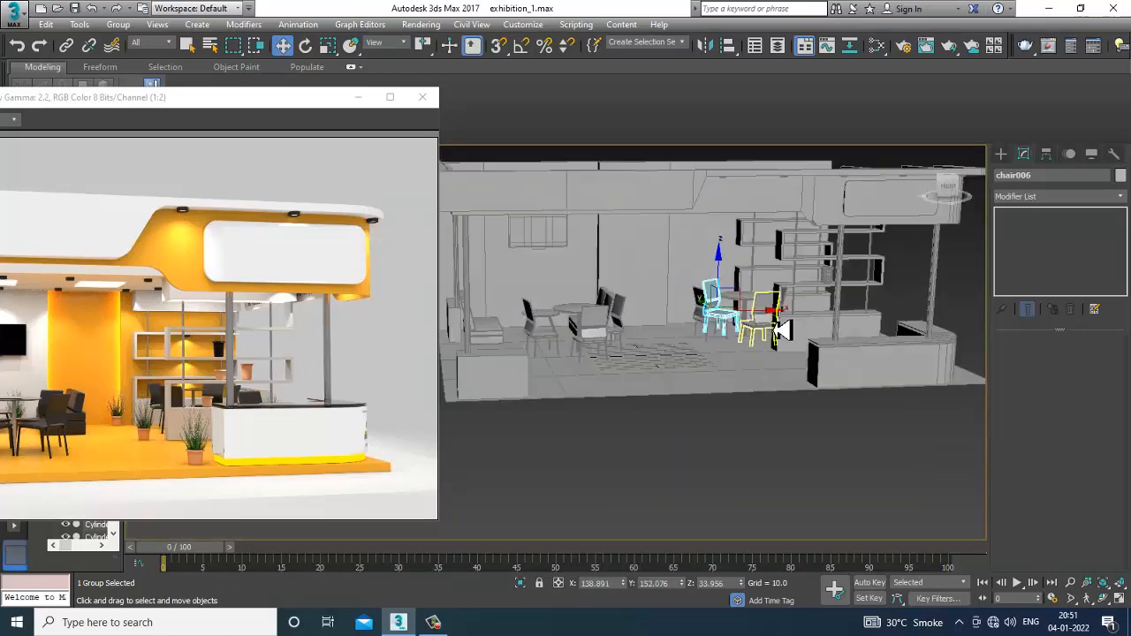
{"action": "scroll", "coordinate": [213, 455], "scroll_direction": "down", "scroll_amount": 1}
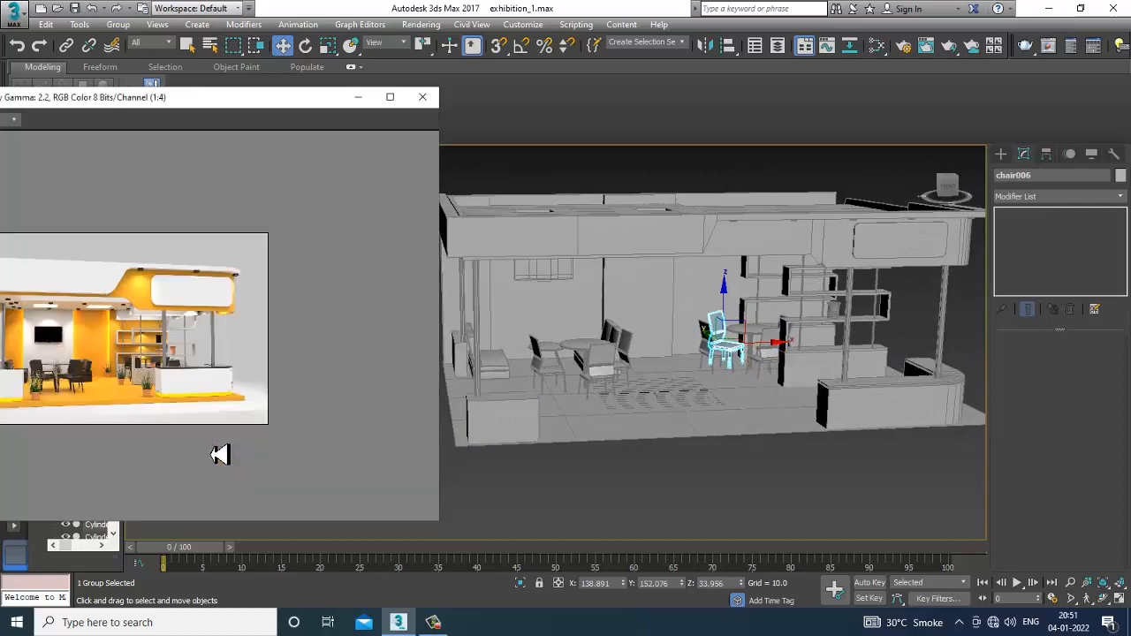
{"action": "scroll", "coordinate": [144, 398], "scroll_direction": "up", "scroll_amount": 1}
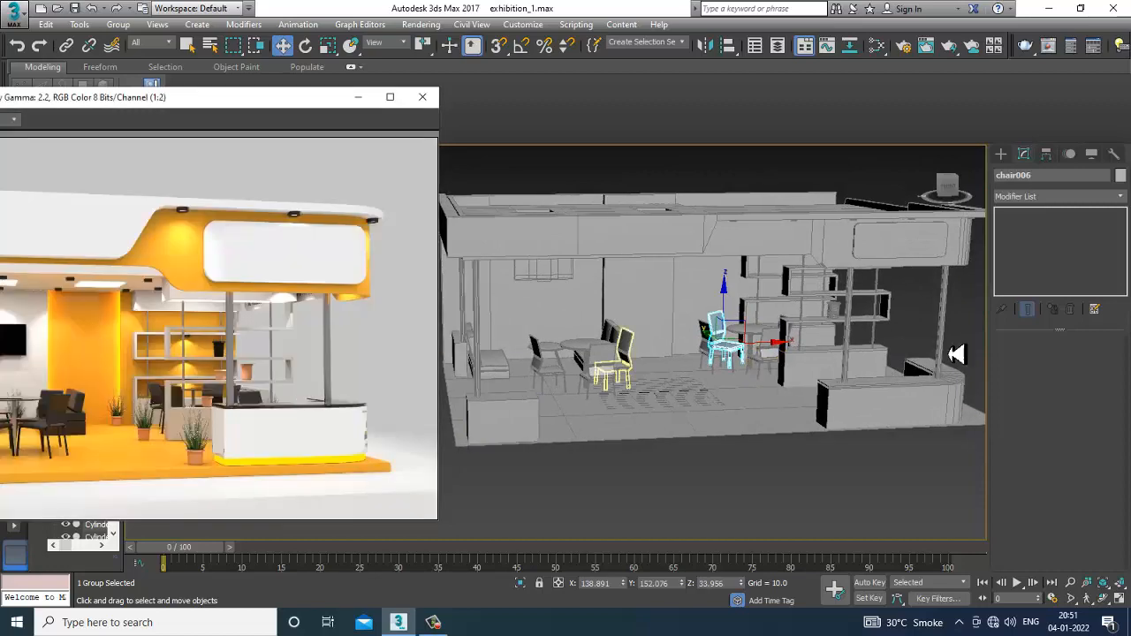
{"action": "scroll", "coordinate": [851, 331], "scroll_direction": "up", "scroll_amount": 5}
{"action": "middle_click_drag", "start_coordinate": [851, 332], "coordinate": [816, 276]}
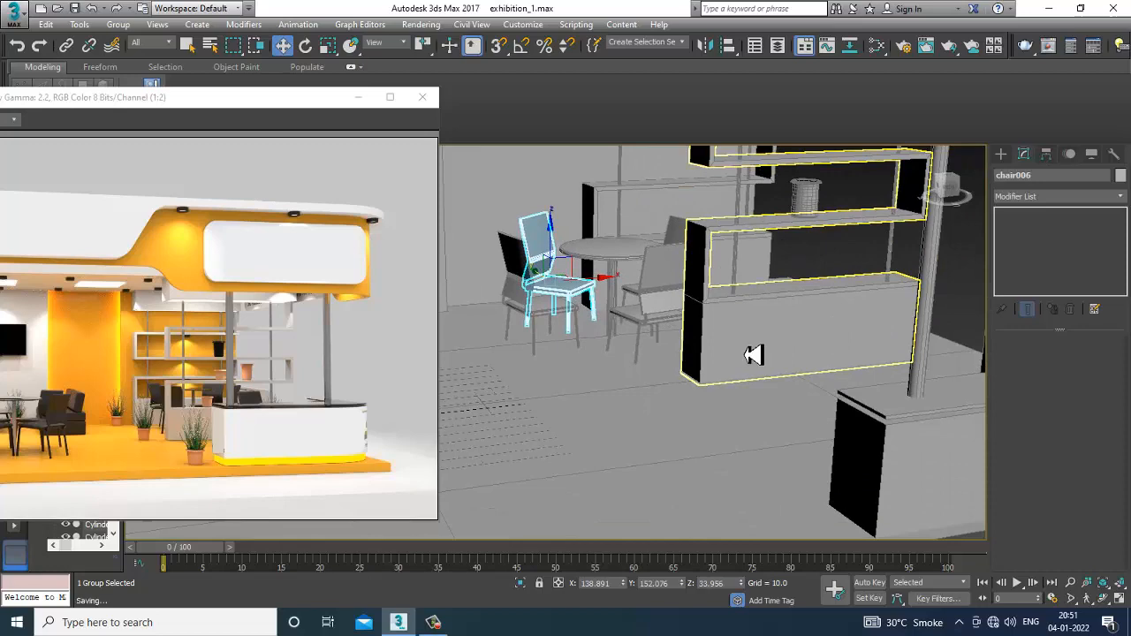
{"action": "middle_click_drag", "start_coordinate": [786, 406], "coordinate": [743, 362], "text": "alt"}
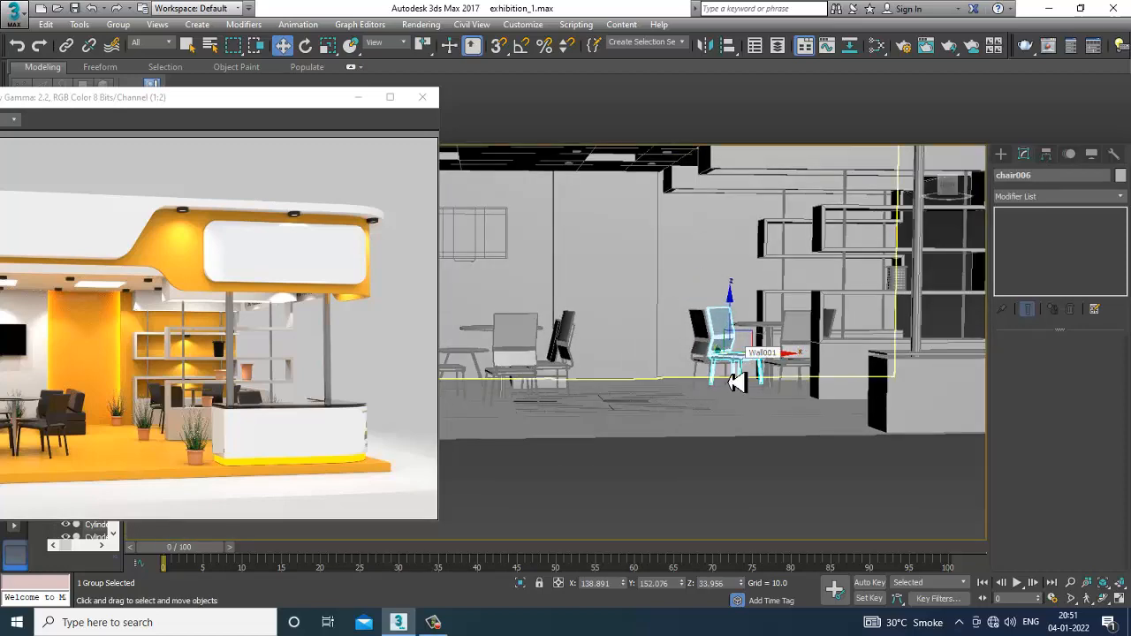
{"action": "scroll", "coordinate": [826, 353], "scroll_direction": "up", "scroll_amount": 2}
{"action": "middle_click_drag", "start_coordinate": [825, 353], "coordinate": [859, 391], "text": "alt"}
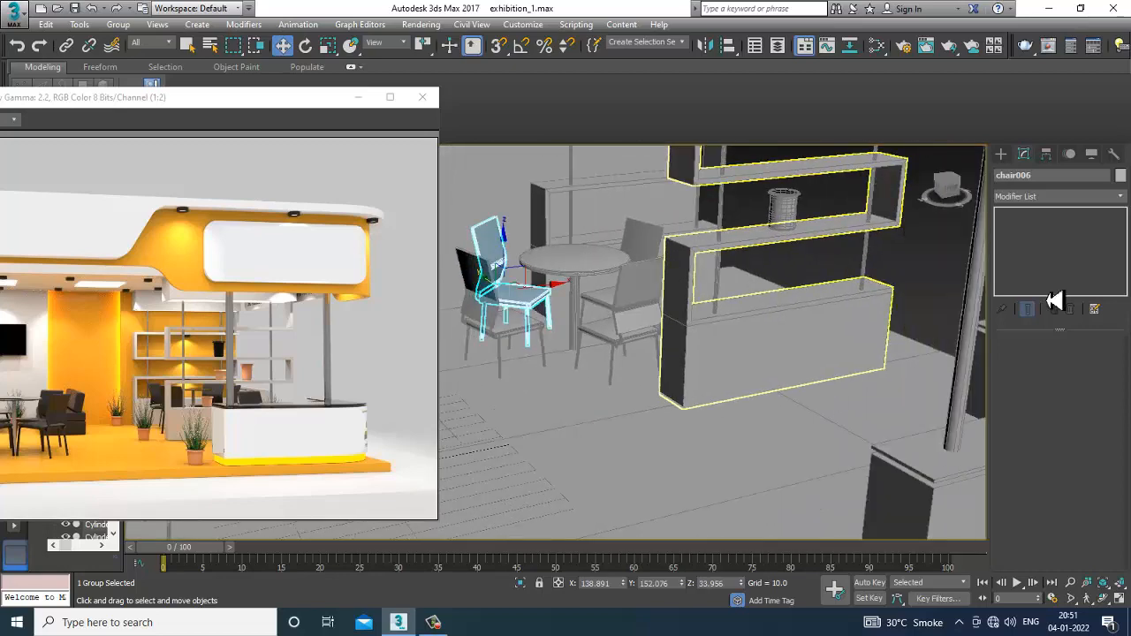
- Create a cylinder about 8.4 in radius and 17.4 high on the floor beside the counter's end as a plant pot
{"action": "left_click", "coordinate": [1001, 155]}
{"action": "left_click", "coordinate": [1002, 174]}
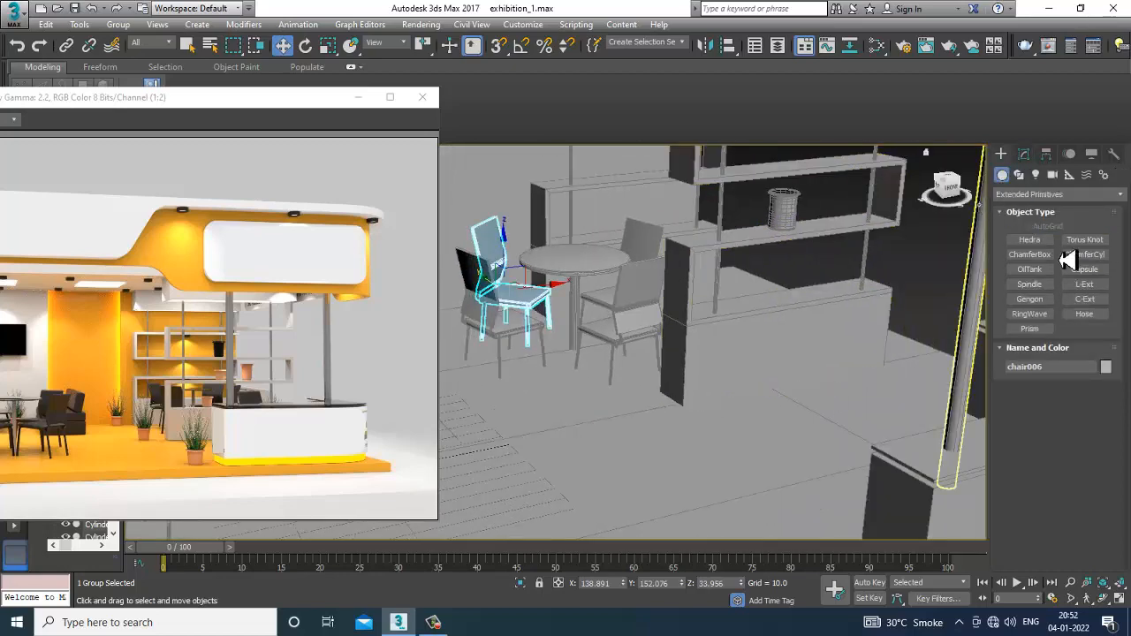
{"action": "left_click", "coordinate": [1058, 194]}
{"action": "left_click", "coordinate": [1030, 203]}
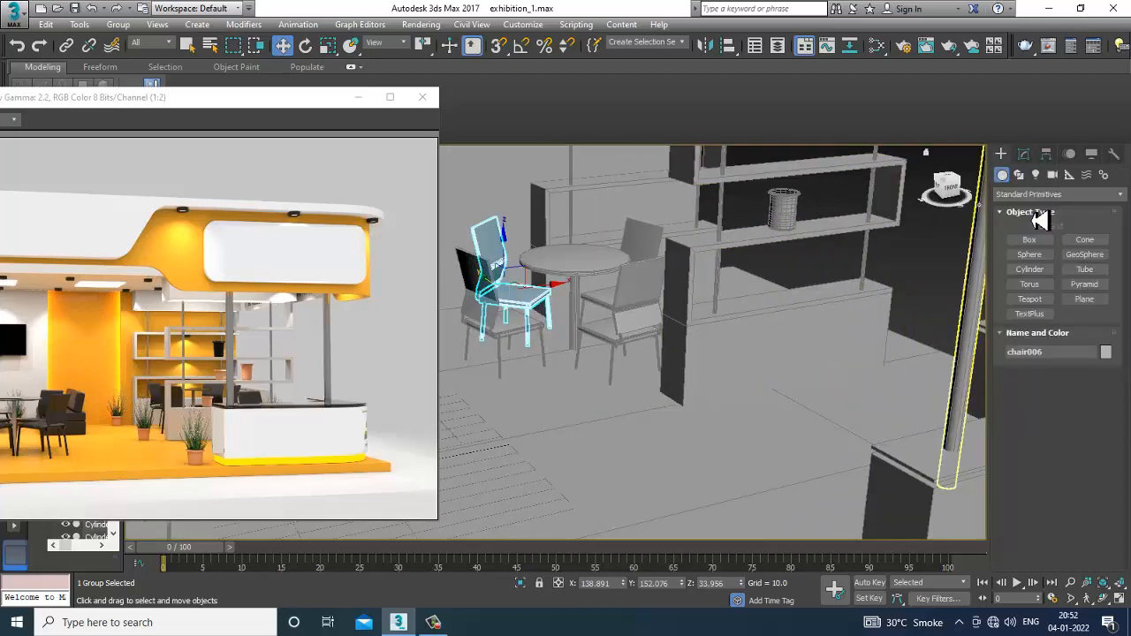
{"action": "left_click", "coordinate": [1043, 272]}
{"action": "middle_click_drag", "start_coordinate": [846, 368], "coordinate": [643, 435], "text": "alt"}
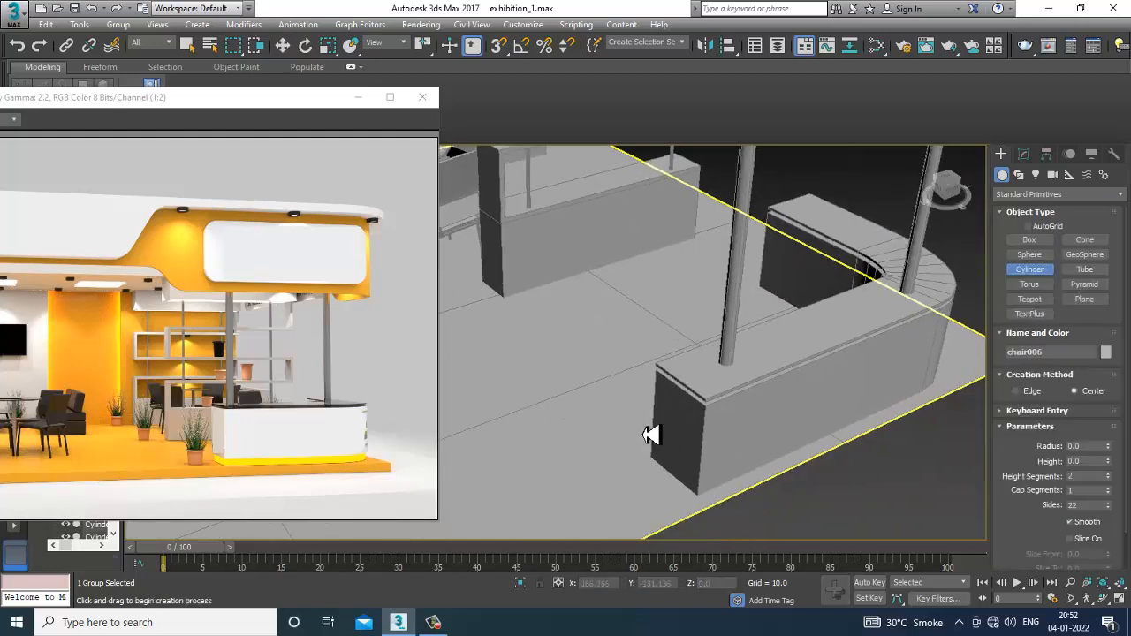
{"action": "left_click_drag", "start_coordinate": [631, 476], "coordinate": [651, 478]}
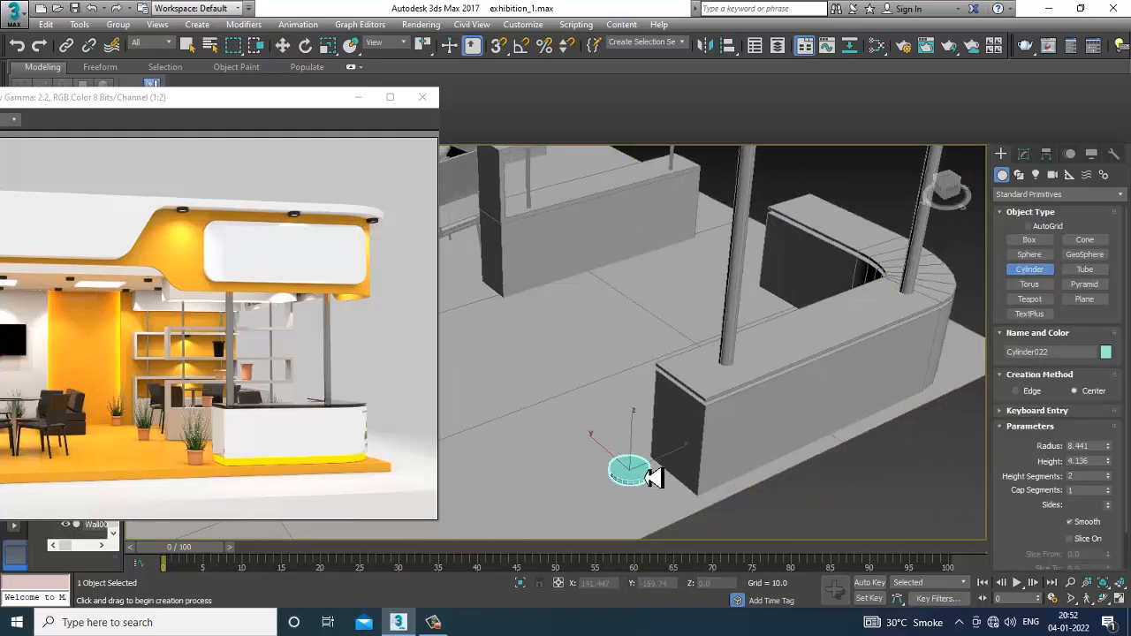
{"action": "left_click", "coordinate": [645, 451]}
{"action": "key", "text": "w"}
{"action": "middle_click_drag", "start_coordinate": [669, 457], "coordinate": [640, 439], "text": "alt"}
{"action": "middle_click_drag", "start_coordinate": [639, 439], "coordinate": [752, 377]}
{"action": "scroll", "coordinate": [731, 366], "scroll_direction": "up", "scroll_amount": 5}
{"action": "scroll", "coordinate": [752, 378], "scroll_direction": "down", "scroll_amount": 5}
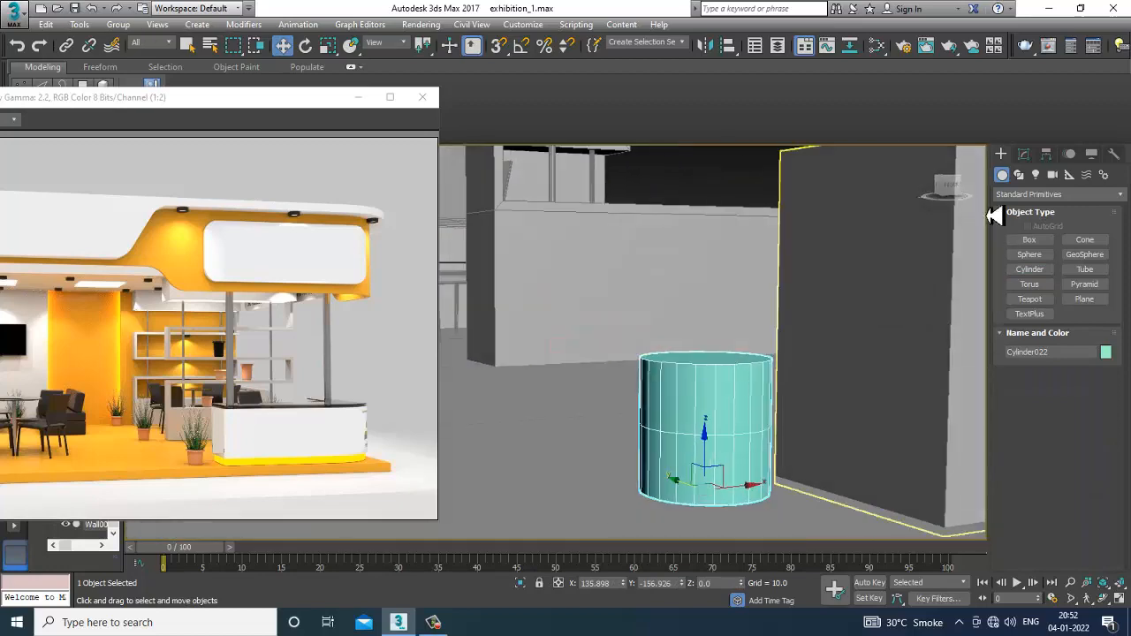
- Add a Taper modifier to the pot cylinder with an amount of 0.17
{"action": "left_click", "coordinate": [1023, 153]}
{"action": "left_click", "coordinate": [1047, 198]}
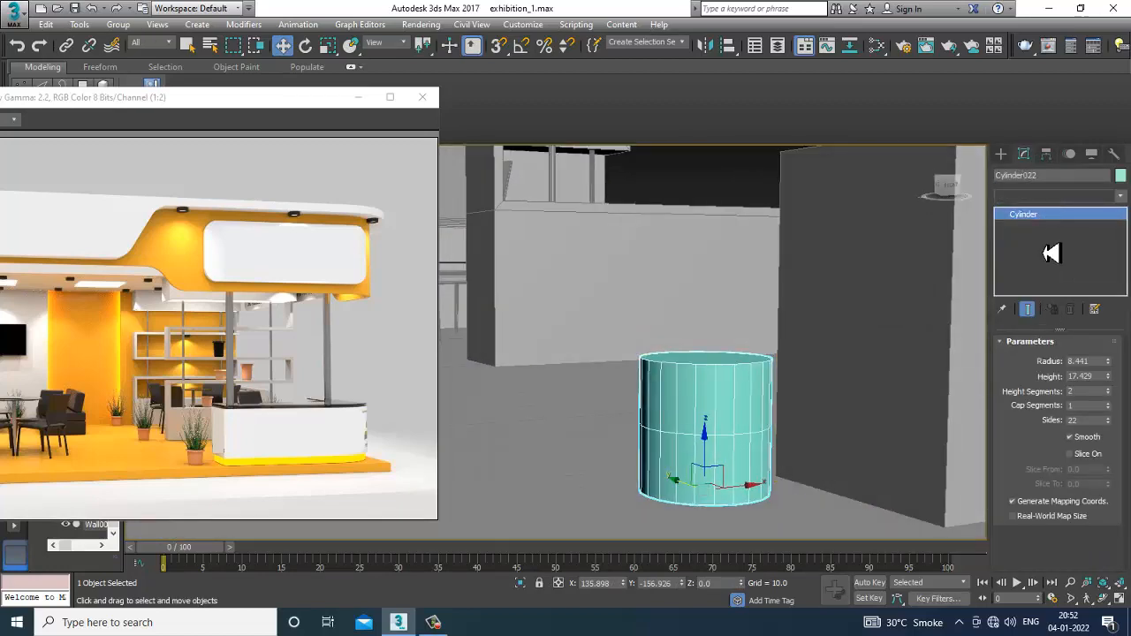
{"action": "key", "text": "t"}
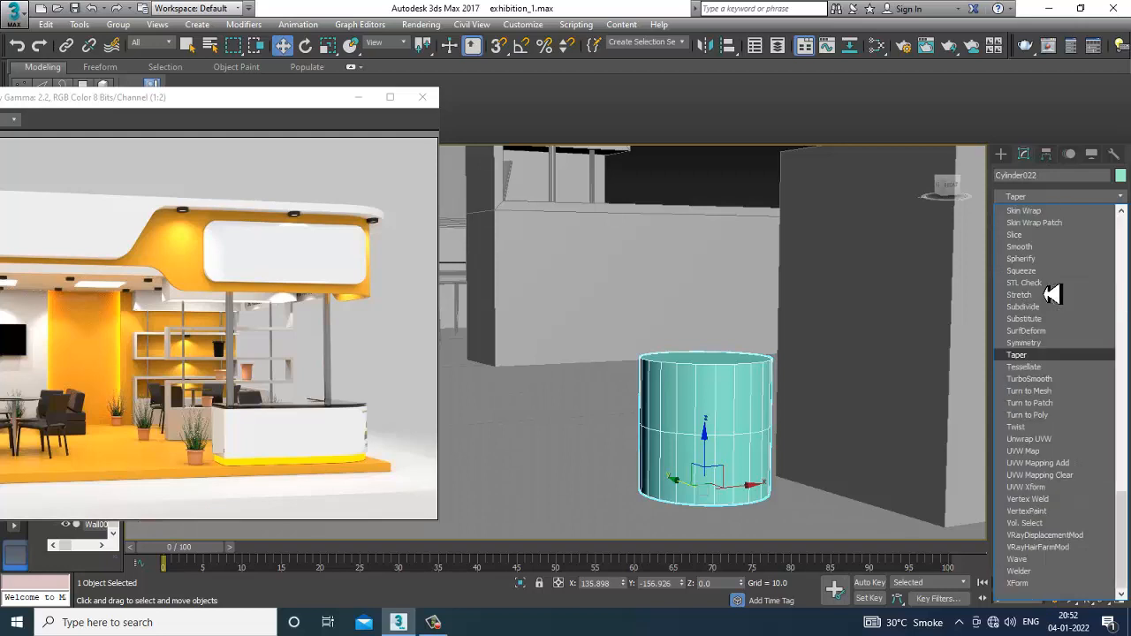
{"action": "key", "text": "Return"}
{"action": "left_click_drag", "start_coordinate": [1093, 370], "coordinate": [1099, 368]}
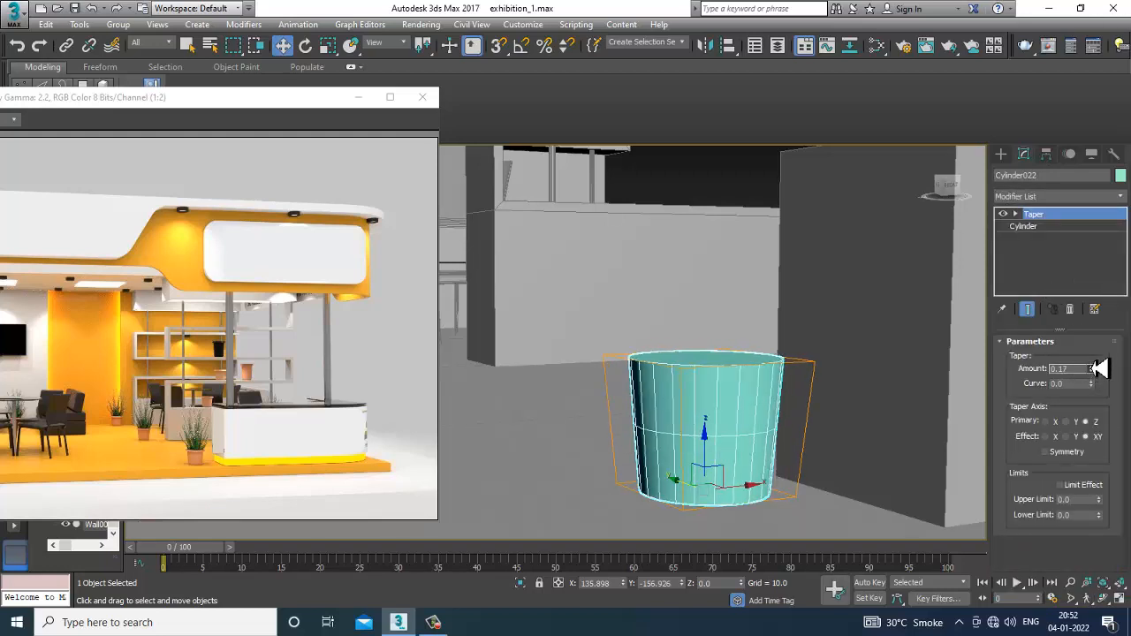
- Convert the tapered pot to an Editable Poly and inset its top polygon to form a thin rim
{"action": "right_click", "coordinate": [714, 380]}
{"action": "mouse_move", "coordinate": [804, 518]}
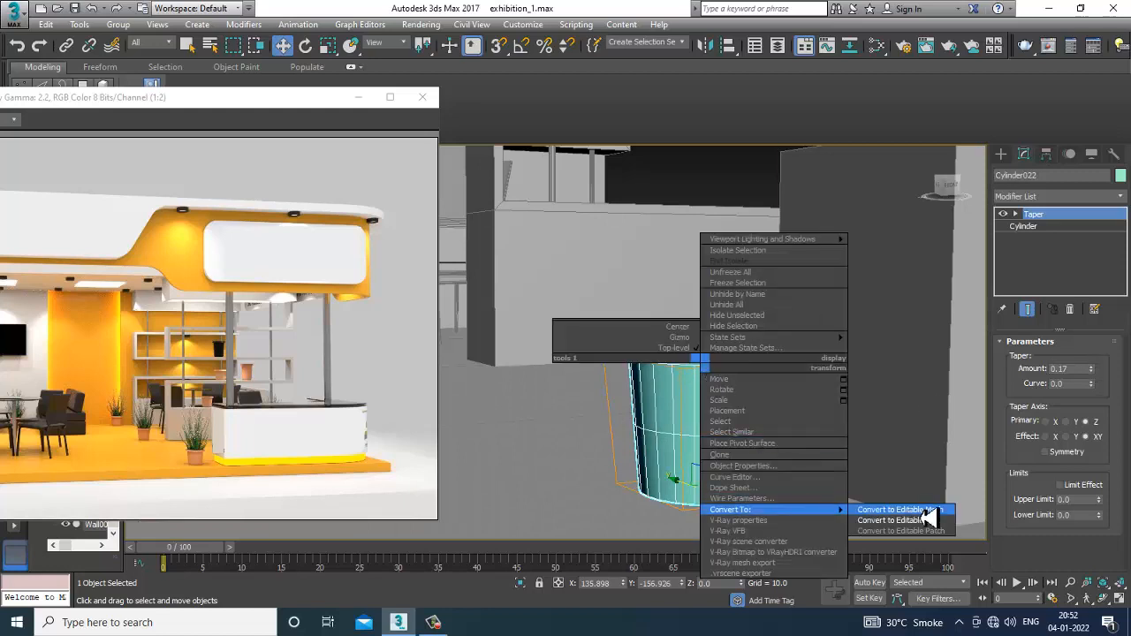
{"action": "left_click", "coordinate": [930, 522]}
{"action": "key", "text": "4"}
{"action": "left_click", "coordinate": [710, 357]}
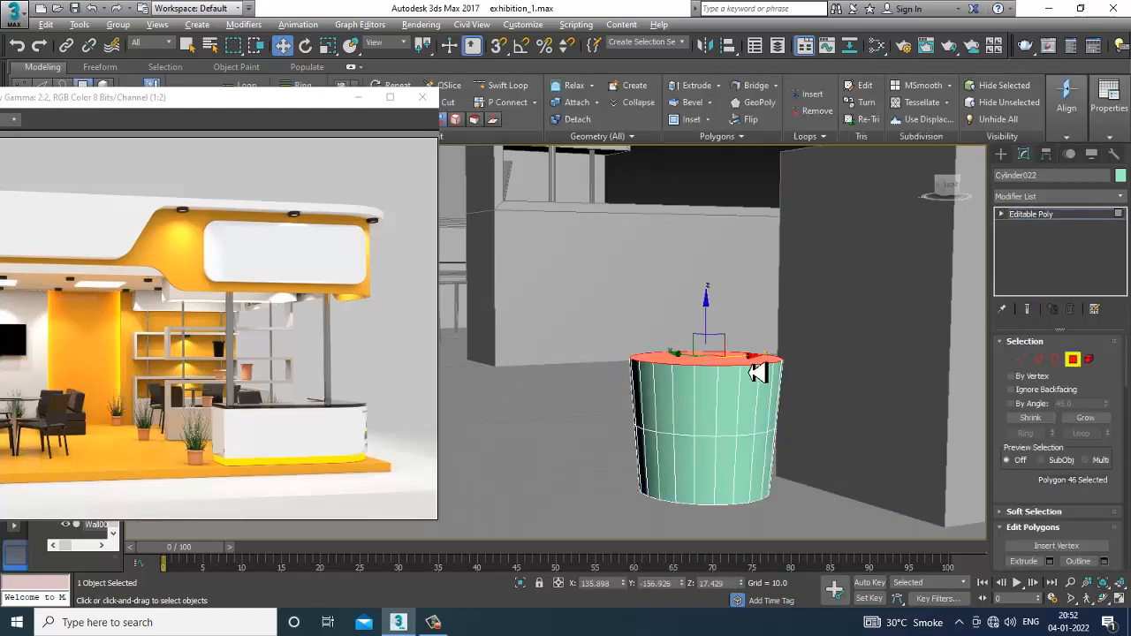
{"action": "left_click_drag", "start_coordinate": [757, 371], "coordinate": [765, 409], "text": "alt"}
{"action": "scroll", "coordinate": [1069, 512], "scroll_direction": "down", "scroll_amount": 3}
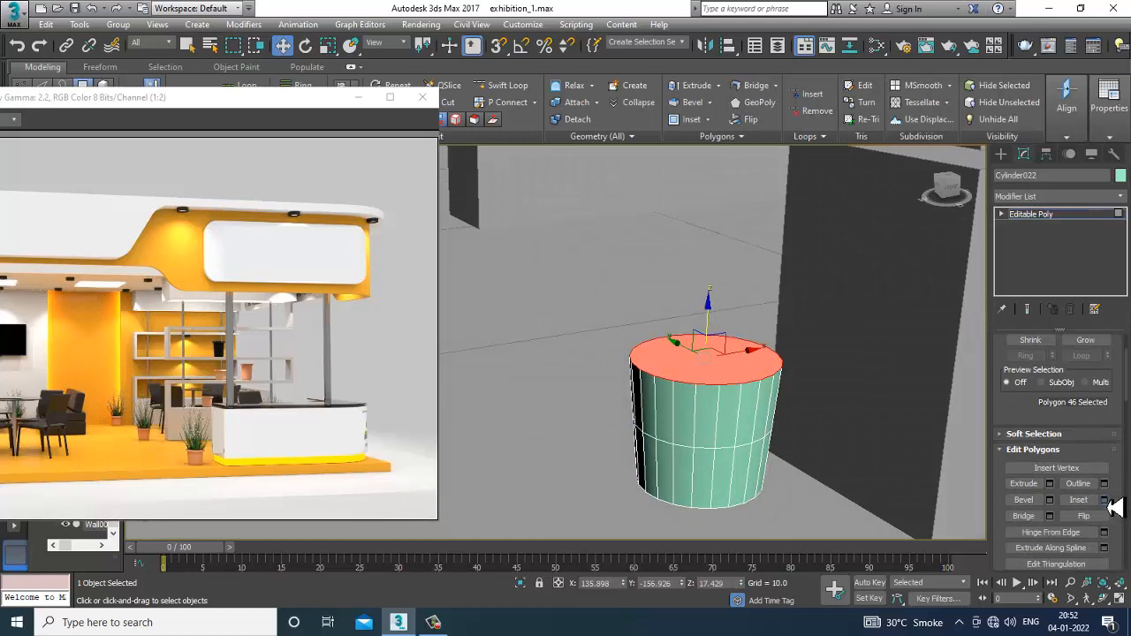
{"action": "left_click", "coordinate": [1104, 501]}
{"action": "left_click", "coordinate": [568, 392]}
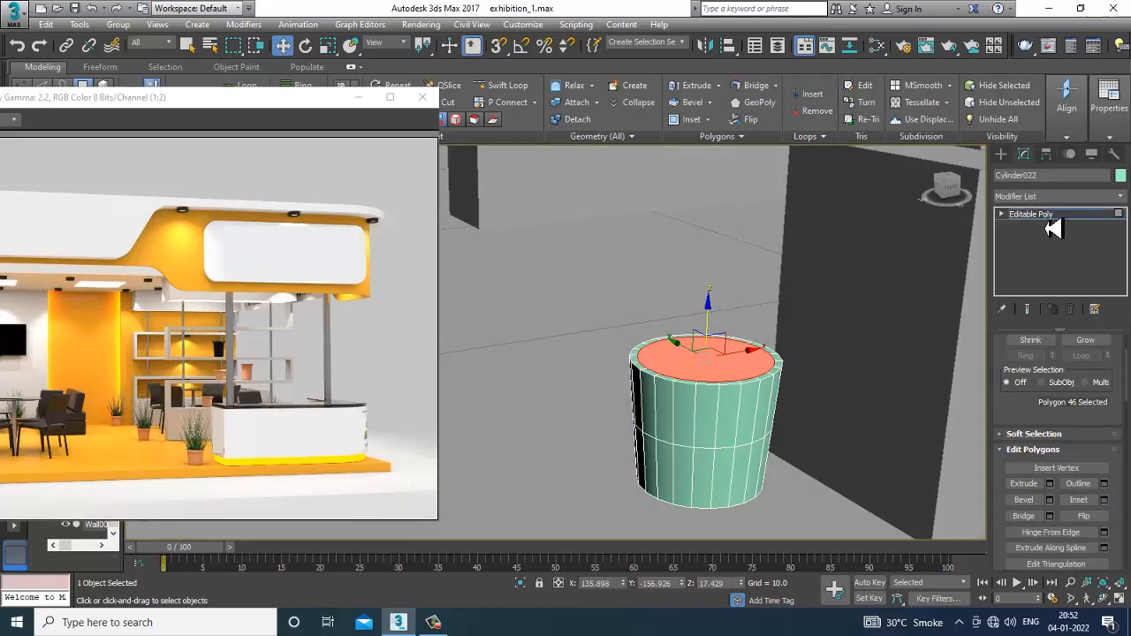
- Bevel the inset top polygon inward with a height of about -1.718 and an outline of -1.0, and leave polygon editing
{"action": "left_click", "coordinate": [1050, 500]}
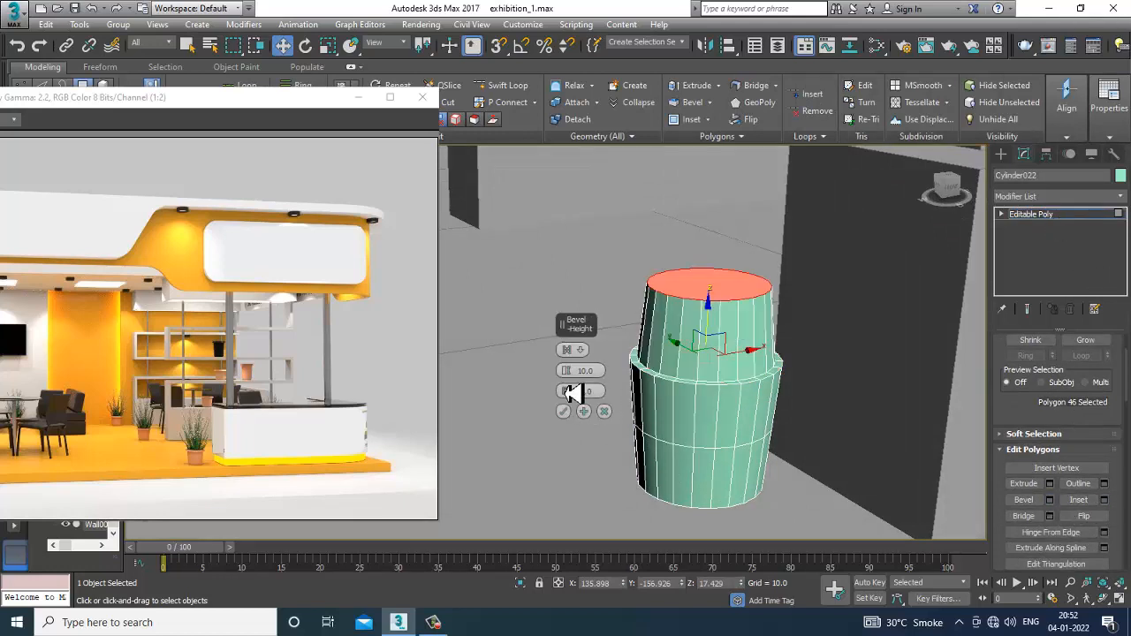
{"action": "left_click_drag", "start_coordinate": [572, 387], "coordinate": [592, 440]}
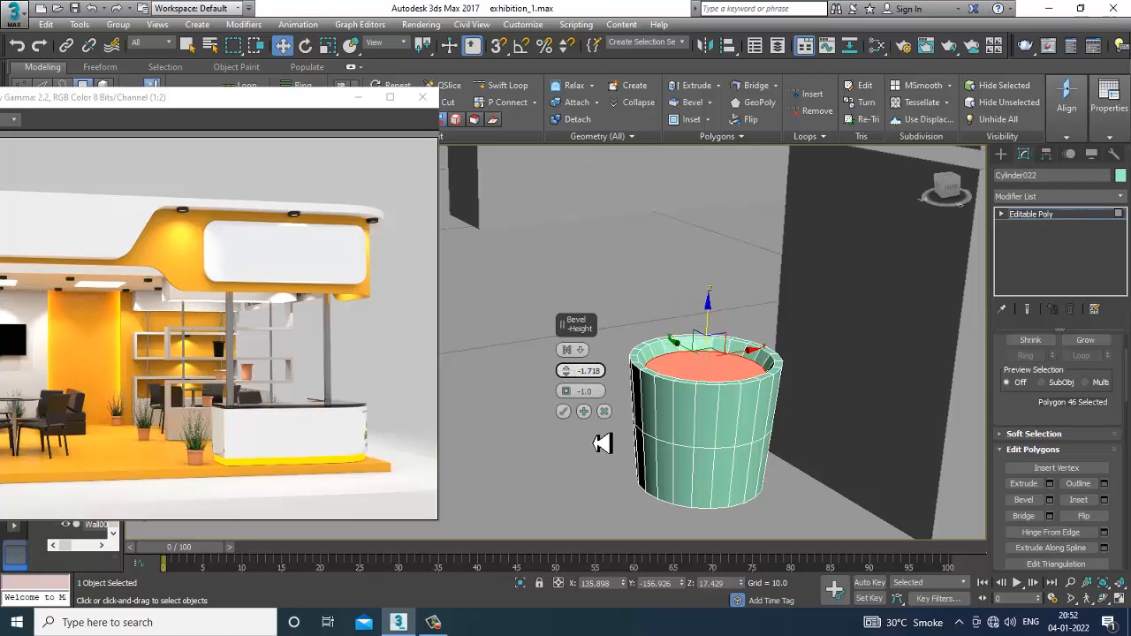
{"action": "left_click", "coordinate": [564, 411]}
{"action": "left_click", "coordinate": [1063, 216]}
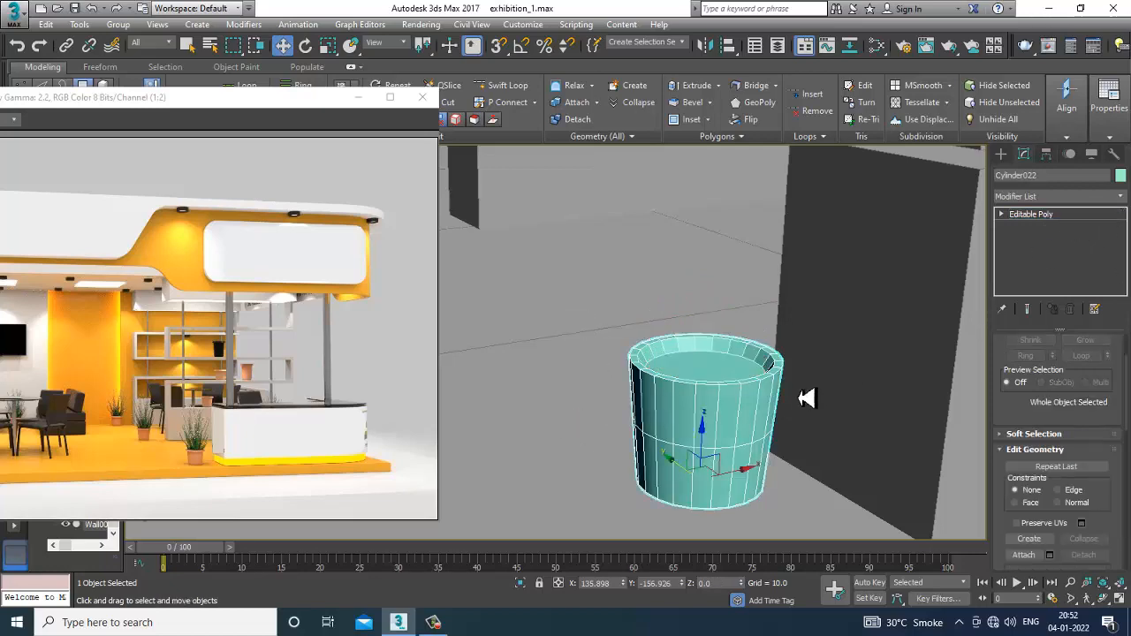
- Copy the pot along Y to the floor beside the end of the low shelving unit
{"action": "scroll", "coordinate": [819, 384], "scroll_direction": "down", "scroll_amount": 5}
{"action": "scroll", "coordinate": [828, 383], "scroll_direction": "down", "scroll_amount": 3}
{"action": "middle_click_drag", "start_coordinate": [826, 389], "coordinate": [769, 411], "text": "alt"}
{"action": "mouse_move", "coordinate": [769, 411]}
{"action": "left_mouse_down", "text": "shift"}
{"action": "mouse_move", "coordinate": [590, 302]}
{"action": "mouse_move", "coordinate": [643, 328]}
{"action": "left_mouse_up", "text": "shift"}
{"action": "key", "text": "Return"}
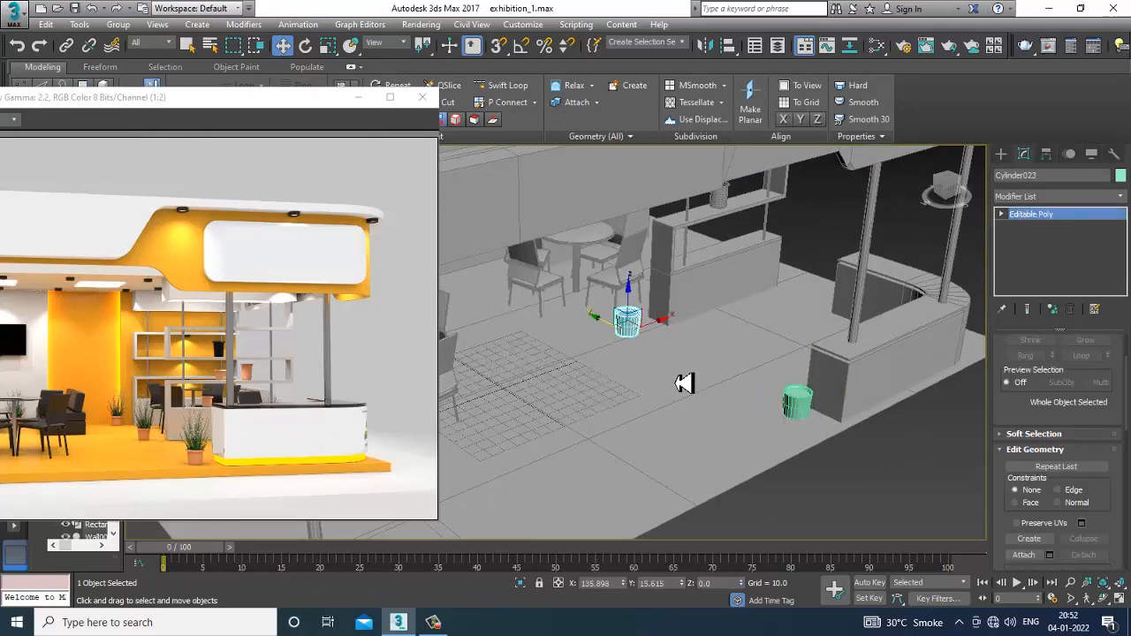
- Set the renderer to V-Ray Adv 3.50.04 and the output size to HDTV (video) at 1920 x 1080
{"action": "scroll", "coordinate": [684, 382], "scroll_direction": "down", "scroll_amount": 10}
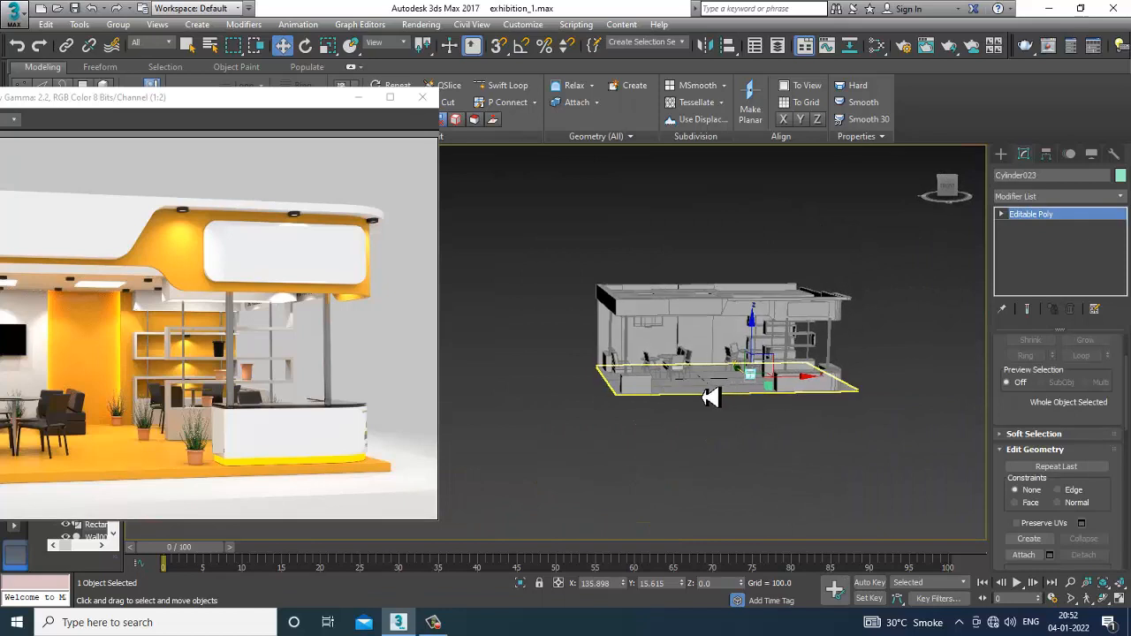
{"action": "scroll", "coordinate": [711, 398], "scroll_direction": "up", "scroll_amount": 3}
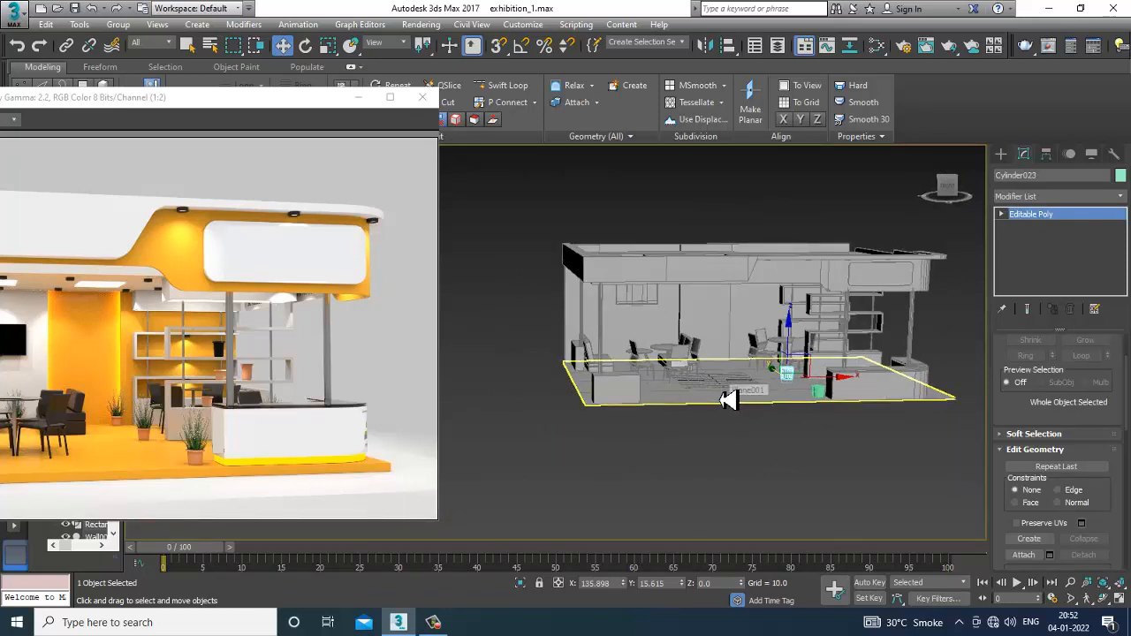
{"action": "scroll", "coordinate": [729, 400], "scroll_direction": "up", "scroll_amount": 2}
{"action": "left_click", "coordinate": [421, 24]}
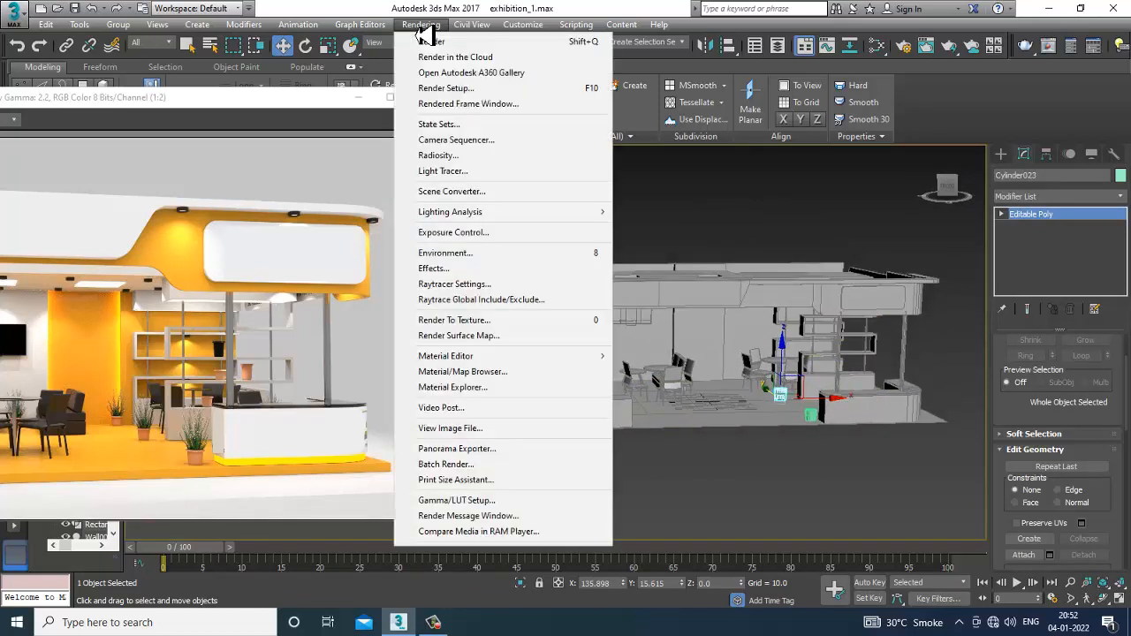
{"action": "left_click", "coordinate": [492, 104]}
{"action": "key", "text": "F10"}
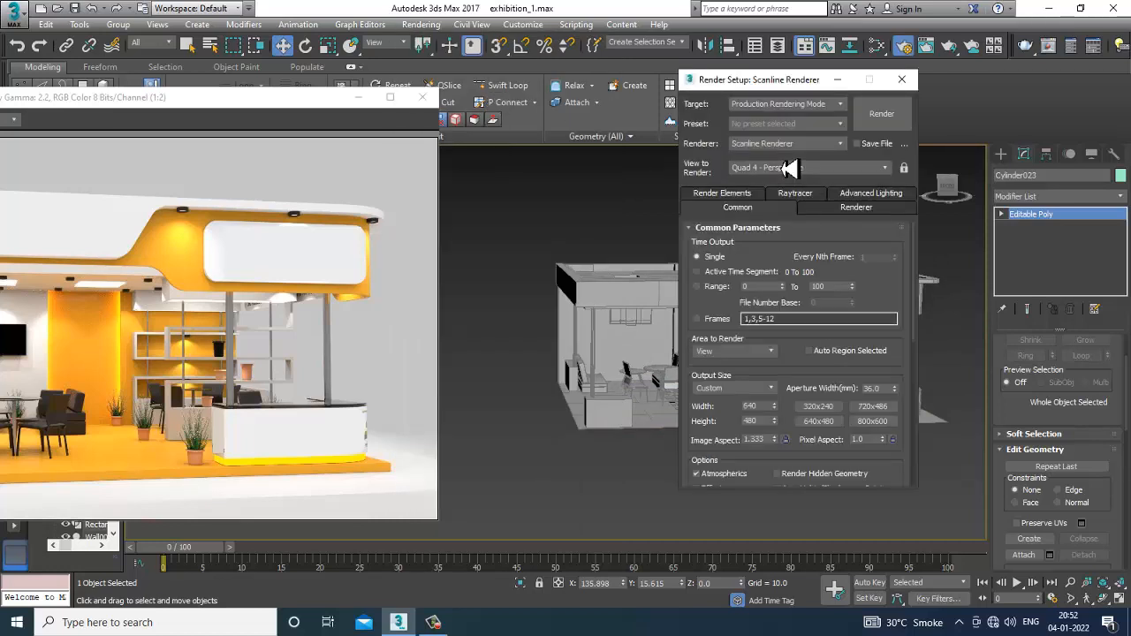
{"action": "left_click", "coordinate": [804, 144]}
{"action": "left_click", "coordinate": [765, 210]}
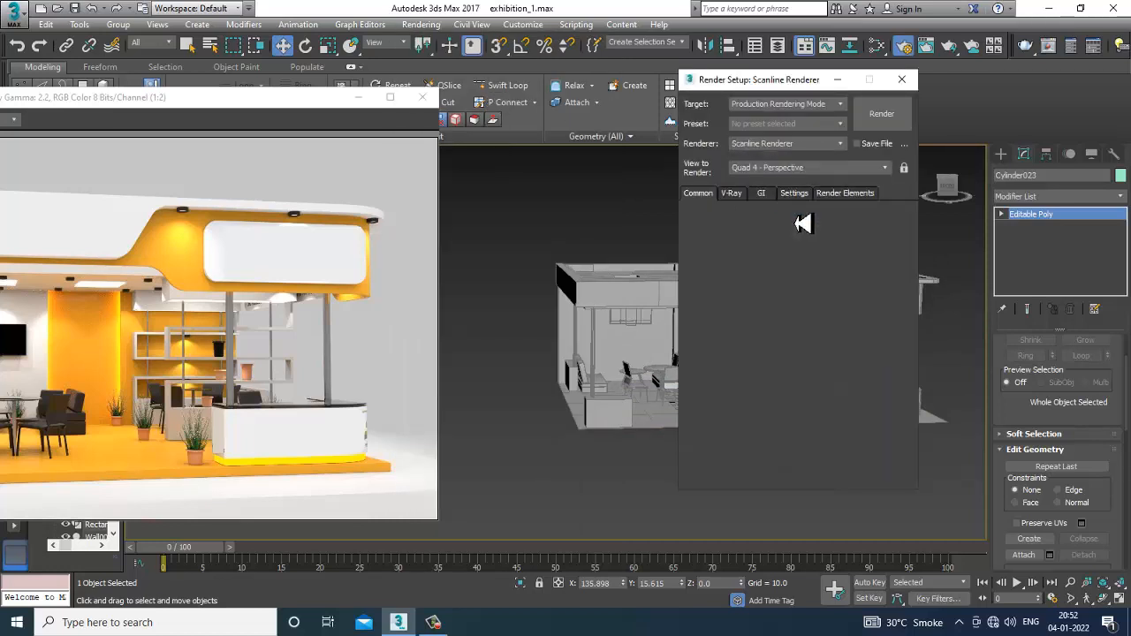
{"action": "left_click", "coordinate": [732, 376]}
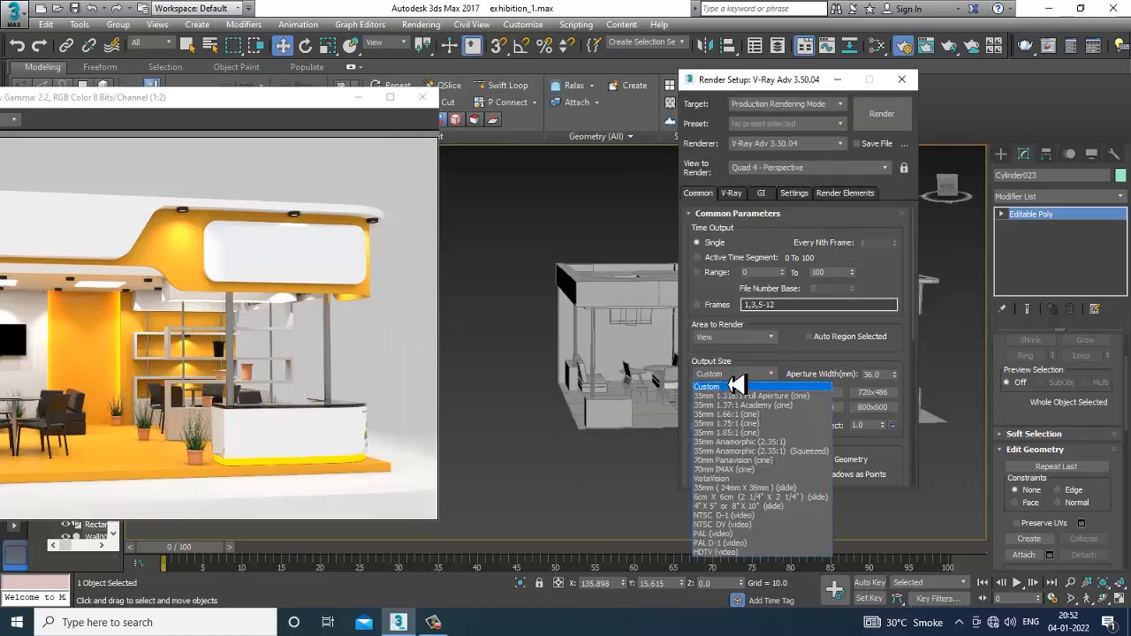
{"action": "left_click", "coordinate": [718, 552]}
{"action": "scroll", "coordinate": [820, 439], "scroll_direction": "down", "scroll_amount": 3}
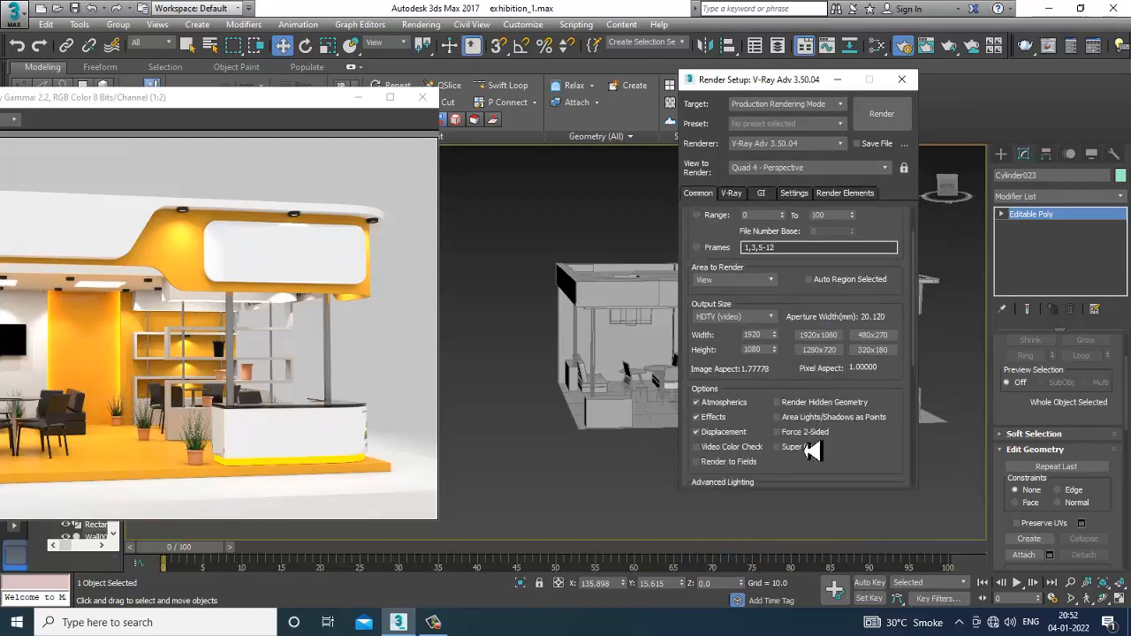
{"action": "left_click", "coordinate": [901, 86]}
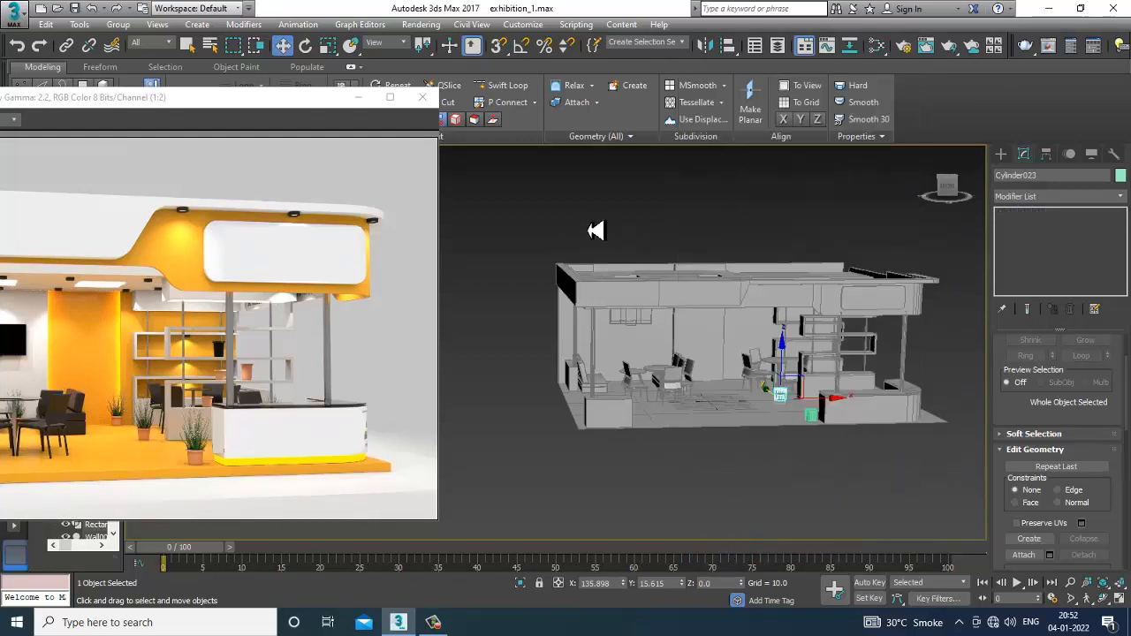
- Select the stand's front roof fascia and add a new VRayMtl node in the Slate Material Editor, showing its parameters
{"action": "left_click", "coordinate": [596, 232]}
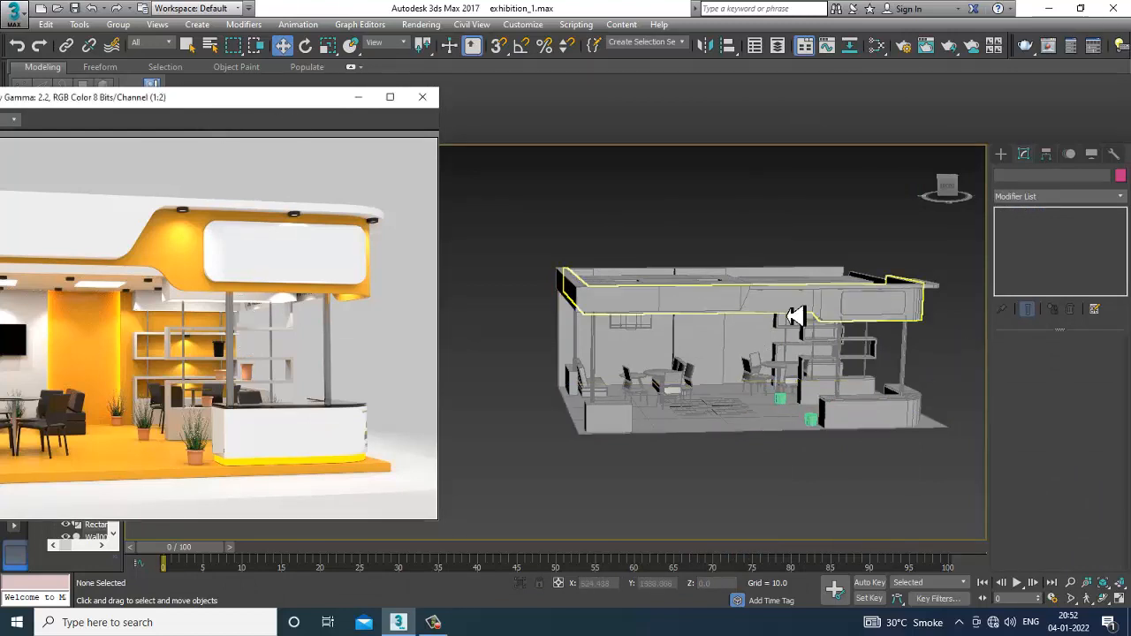
{"action": "left_click", "coordinate": [806, 320]}
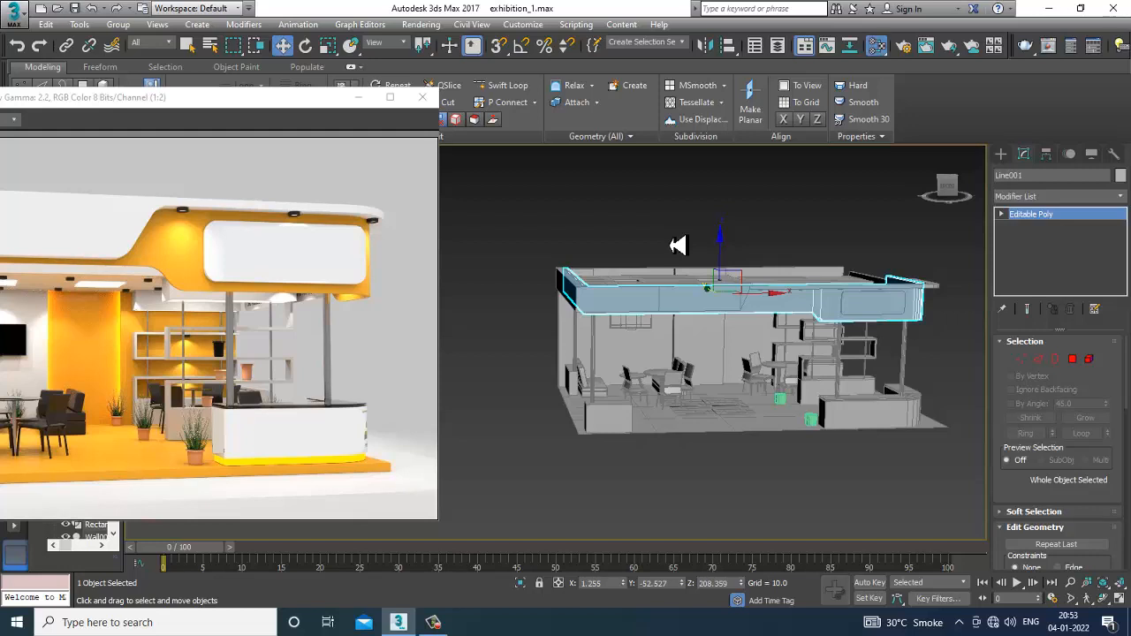
{"action": "key", "text": "m"}
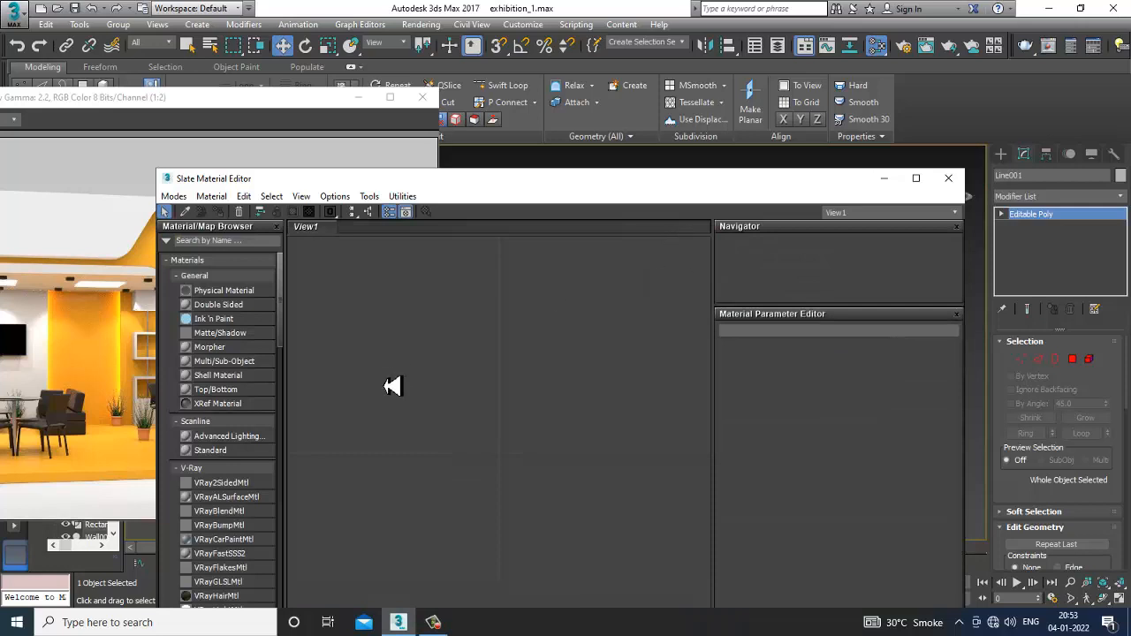
{"action": "left_click_drag", "start_coordinate": [289, 323], "coordinate": [292, 358]}
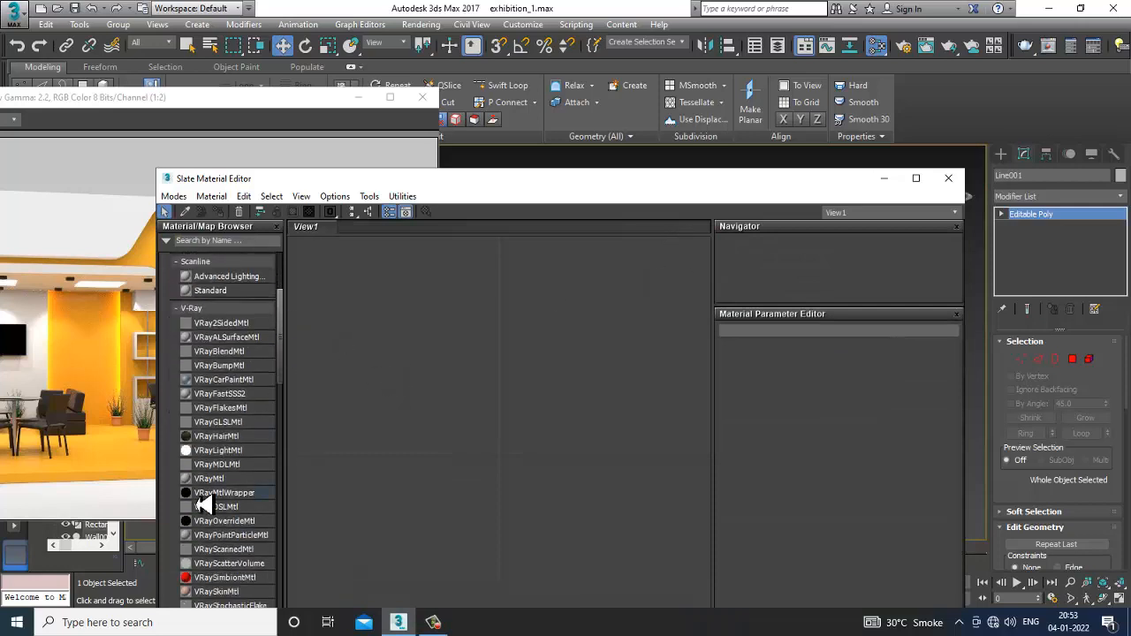
{"action": "left_click_drag", "start_coordinate": [224, 482], "coordinate": [505, 360]}
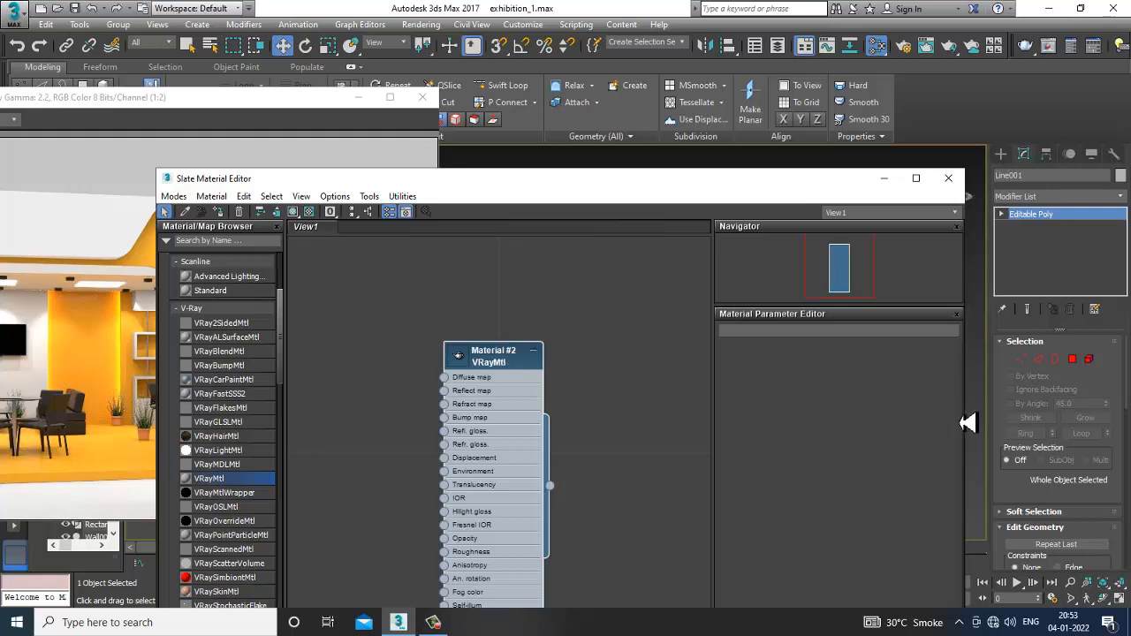
{"action": "double_click", "coordinate": [531, 402]}
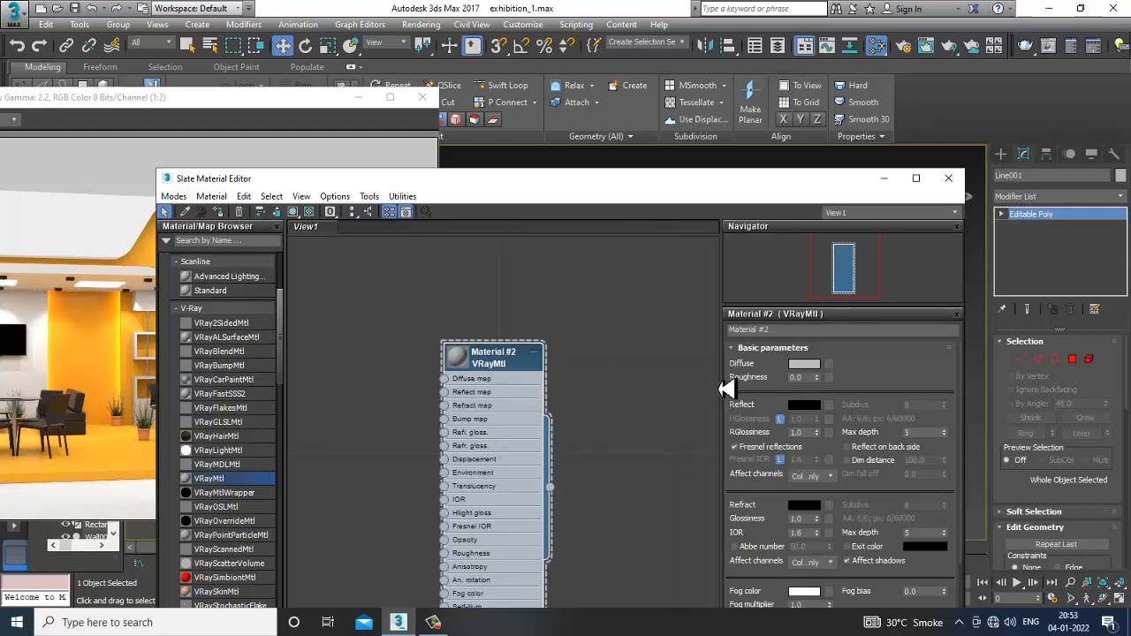
- Set the VRayMtl's diffuse colour to the orange sampled from the floor in the reference image
{"action": "left_click", "coordinate": [807, 364]}
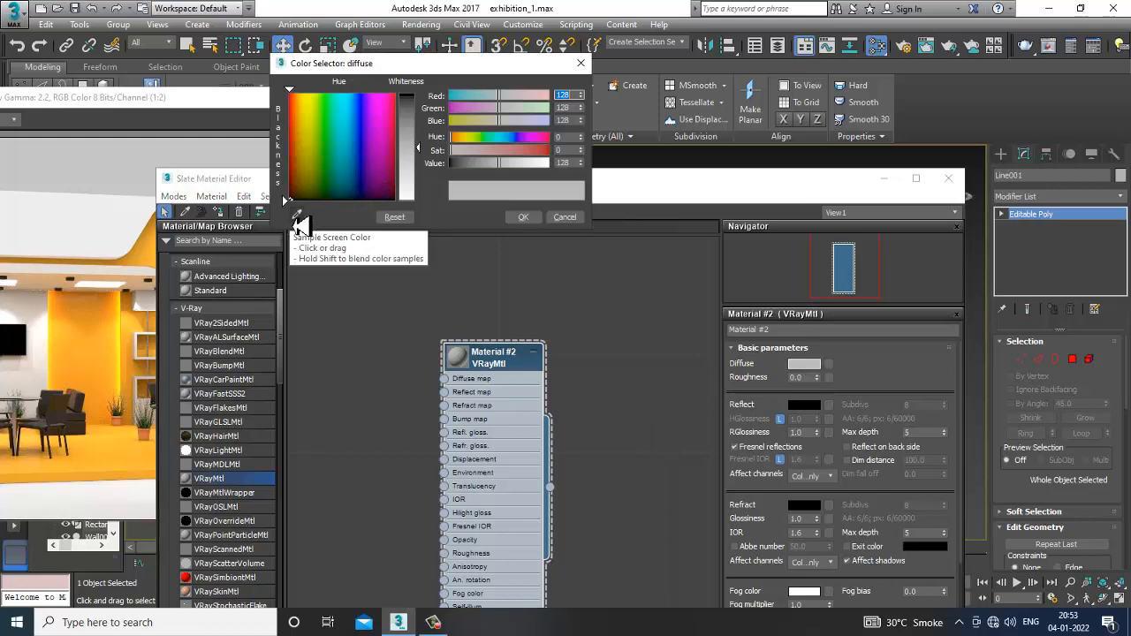
{"action": "left_click", "coordinate": [296, 214]}
{"action": "left_click", "coordinate": [94, 364]}
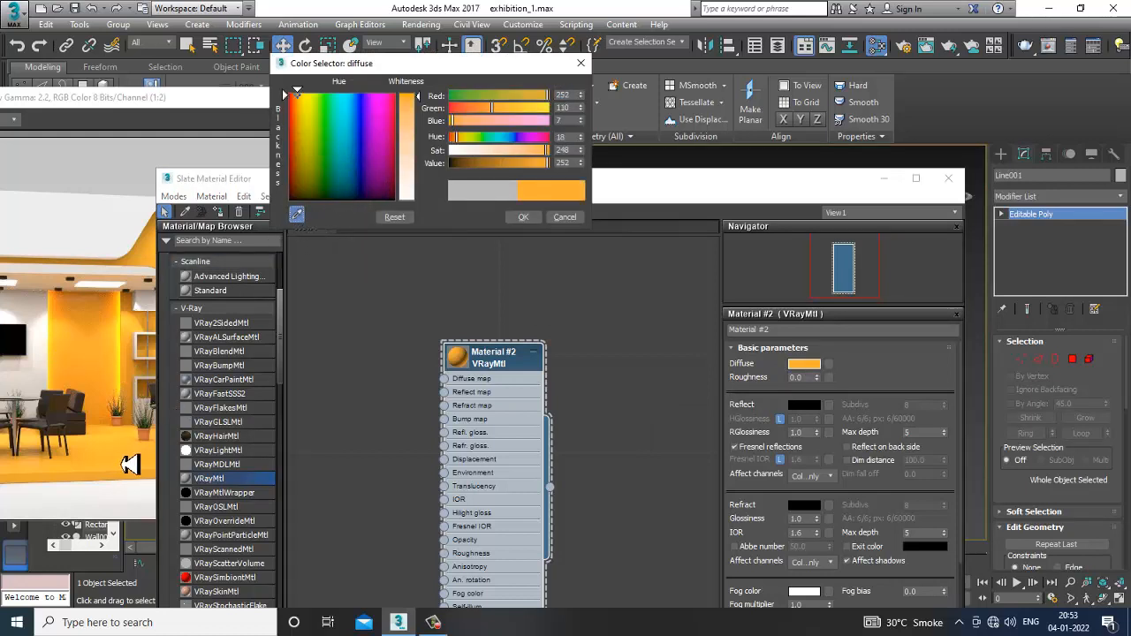
{"action": "left_click", "coordinate": [130, 466]}
{"action": "left_click", "coordinate": [523, 217]}
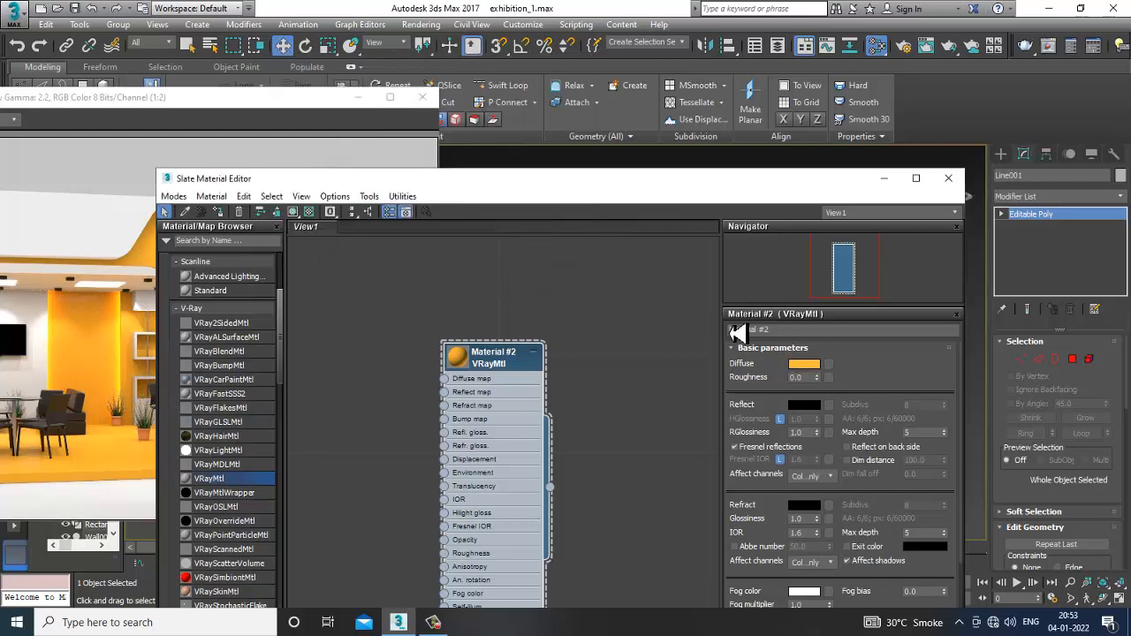
- Set the orange VRayMtl's reflection colour to grey with a value of 47 and assign the material to the front roof fascia
{"action": "left_click", "coordinate": [809, 407]}
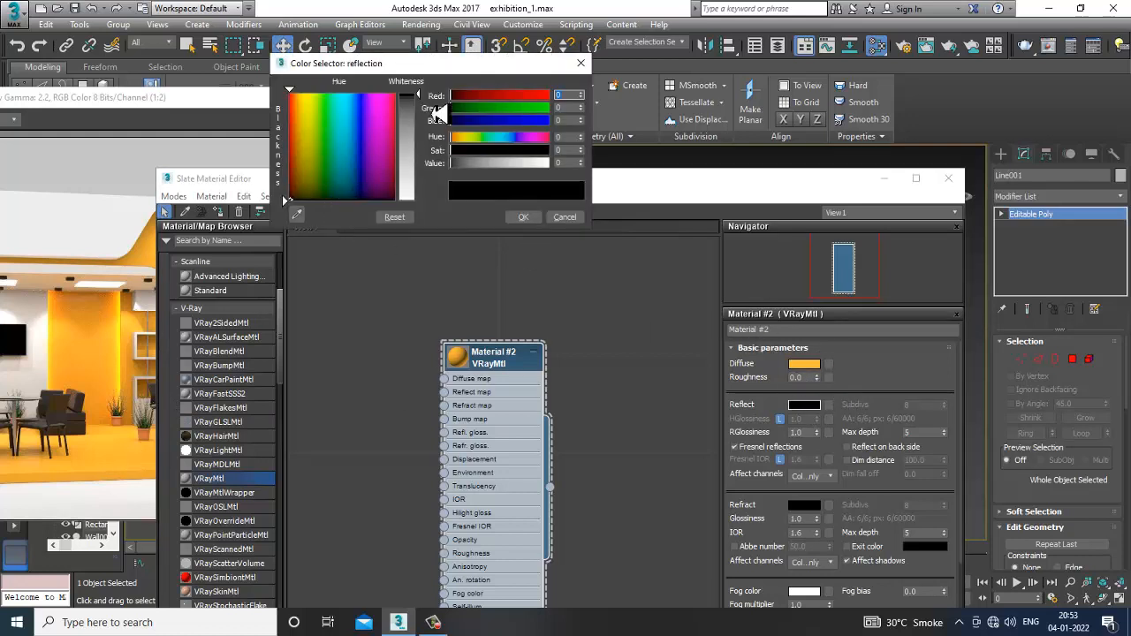
{"action": "left_click_drag", "start_coordinate": [433, 112], "coordinate": [433, 112]}
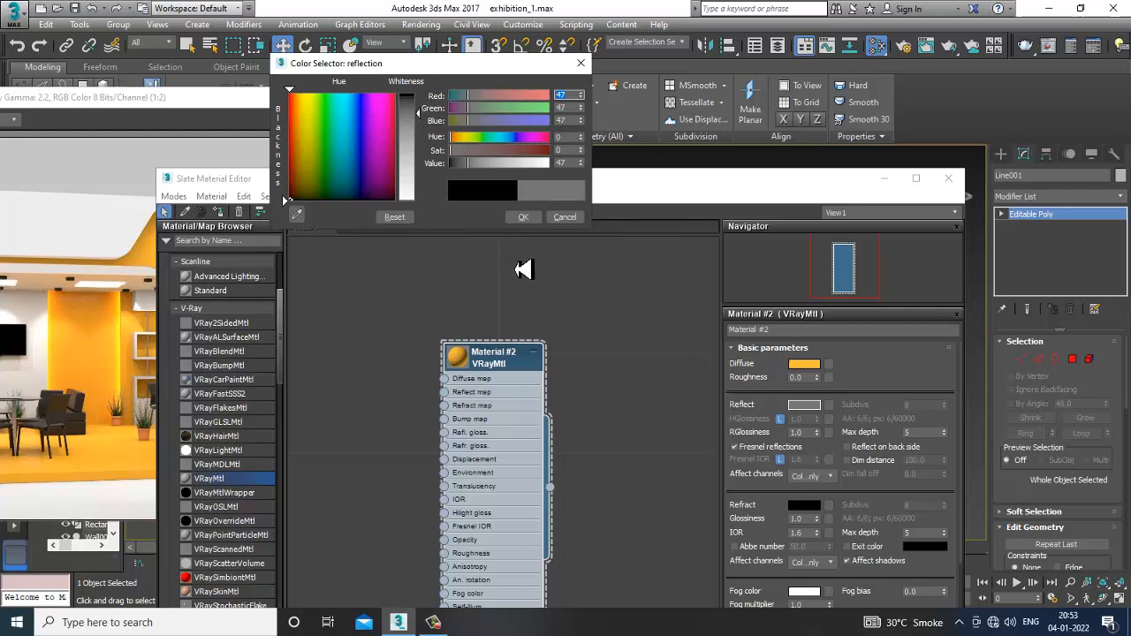
{"action": "left_click", "coordinate": [523, 218]}
{"action": "double_click", "coordinate": [528, 355]}
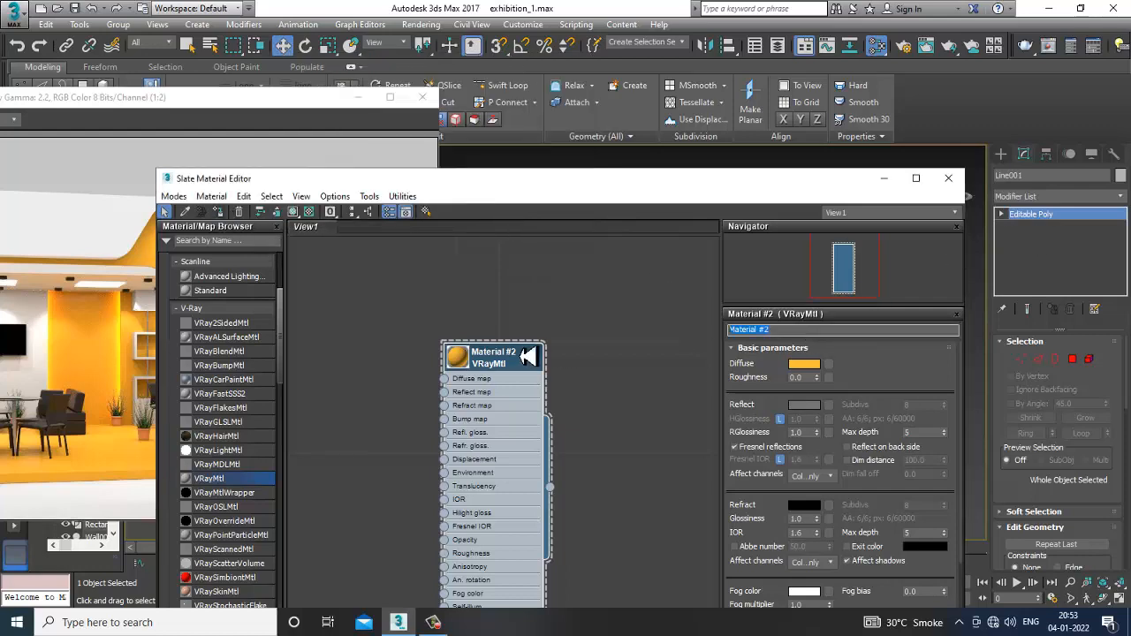
{"action": "left_click", "coordinate": [885, 180]}
{"action": "left_click", "coordinate": [777, 200]}
{"action": "scroll", "coordinate": [729, 310], "scroll_direction": "up", "scroll_amount": 5}
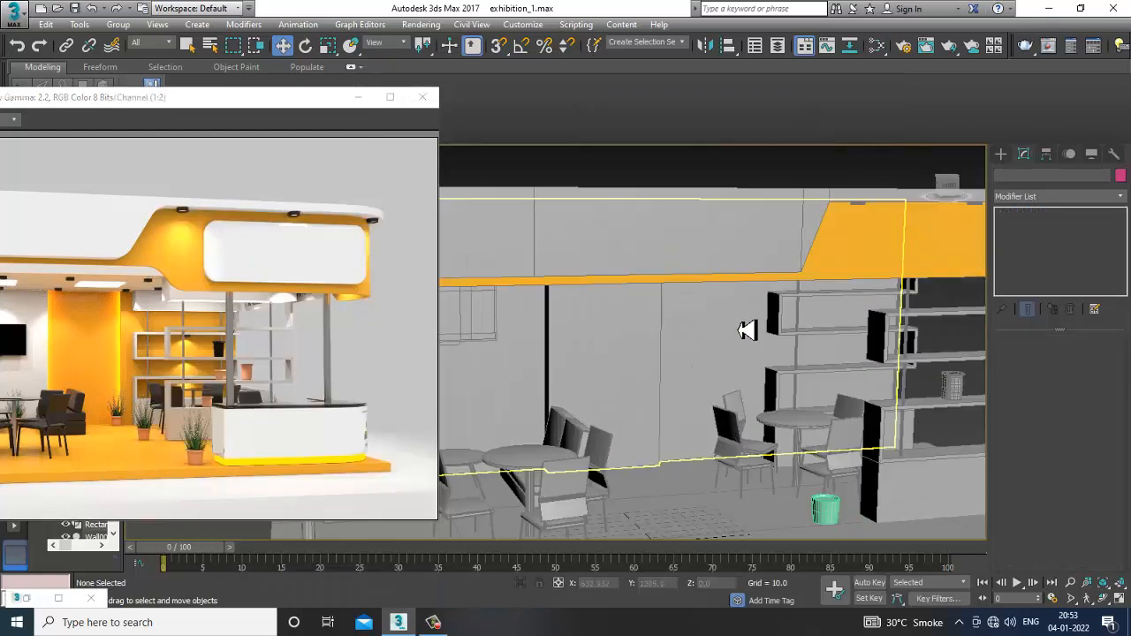
- Assign the orange VRayMtl to the stand's floor
{"action": "middle_click_drag", "start_coordinate": [741, 329], "coordinate": [721, 292]}
{"action": "scroll", "coordinate": [751, 318], "scroll_direction": "down", "scroll_amount": 2}
{"action": "left_click", "coordinate": [669, 480]}
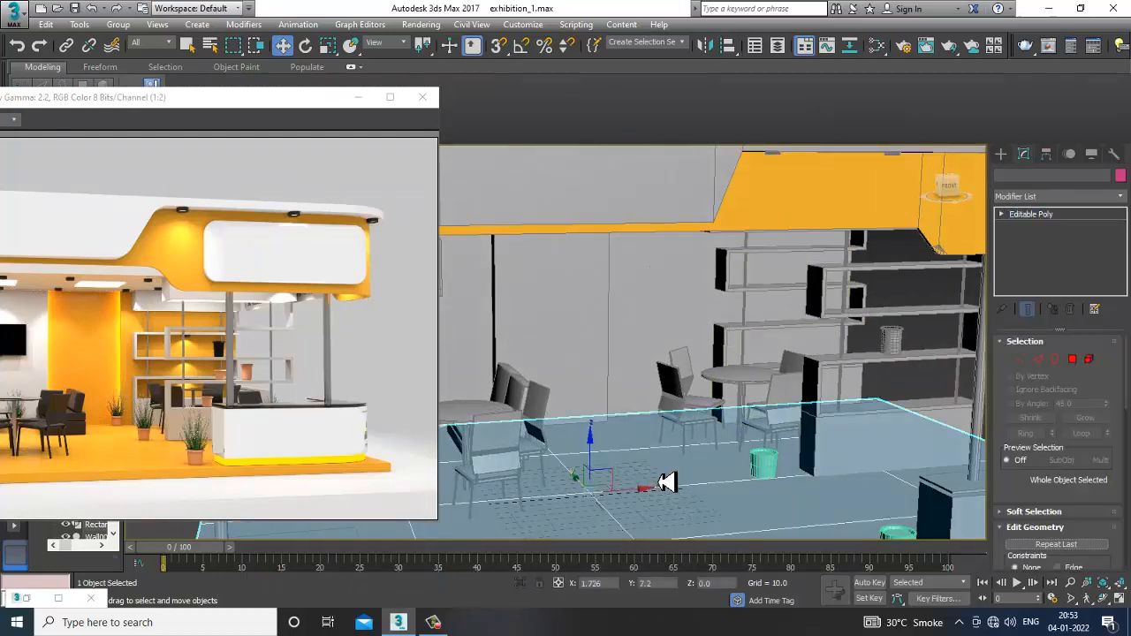
{"action": "scroll", "coordinate": [680, 451], "scroll_direction": "down", "scroll_amount": 2}
{"action": "key", "text": "m"}
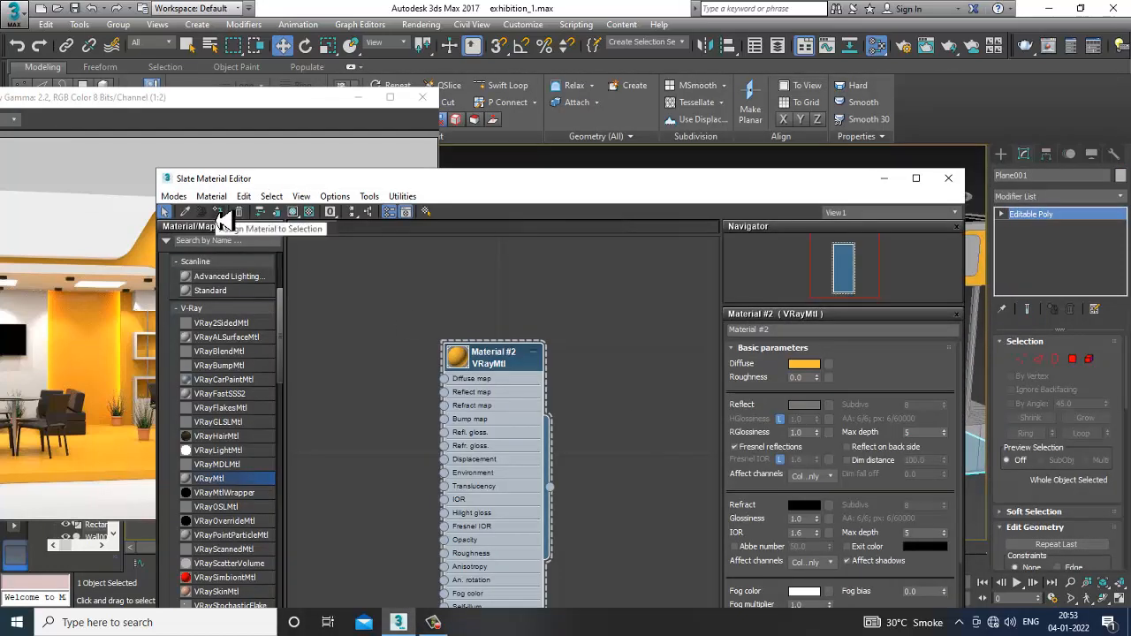
{"action": "left_click", "coordinate": [885, 179]}
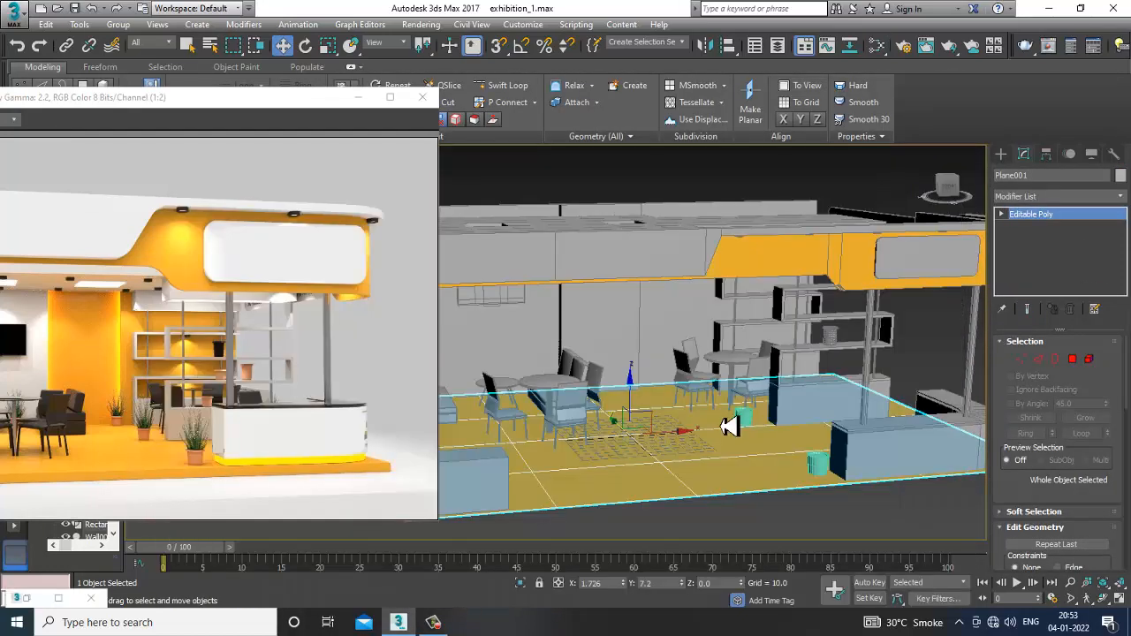
- Assign the orange VRayMtl to the stand's back wall
{"action": "left_click", "coordinate": [581, 195]}
{"action": "left_click", "coordinate": [608, 311]}
{"action": "scroll", "coordinate": [608, 310], "scroll_direction": "down", "scroll_amount": 2}
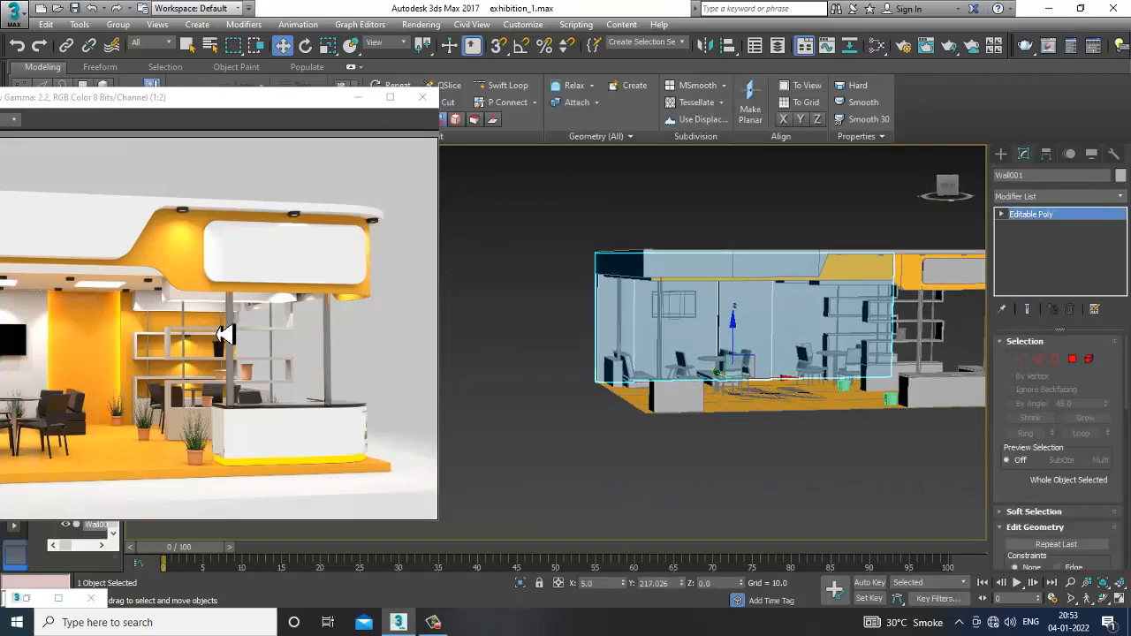
{"action": "left_click_drag", "start_coordinate": [100, 97], "coordinate": [162, 100]}
{"action": "scroll", "coordinate": [790, 328], "scroll_direction": "up", "scroll_amount": 3}
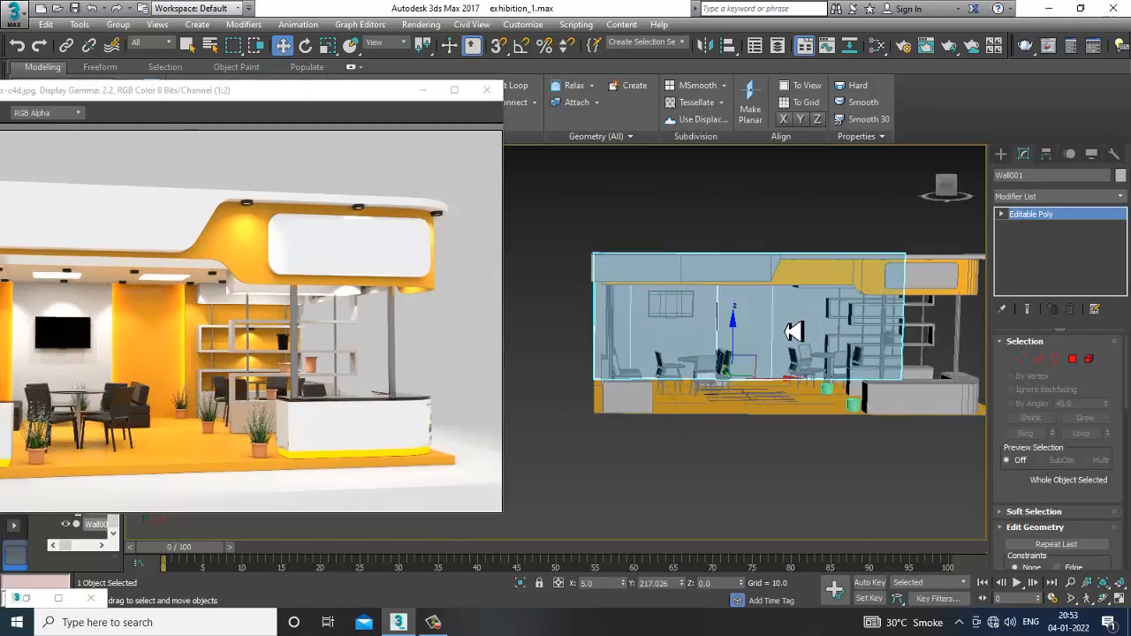
{"action": "key", "text": "m"}
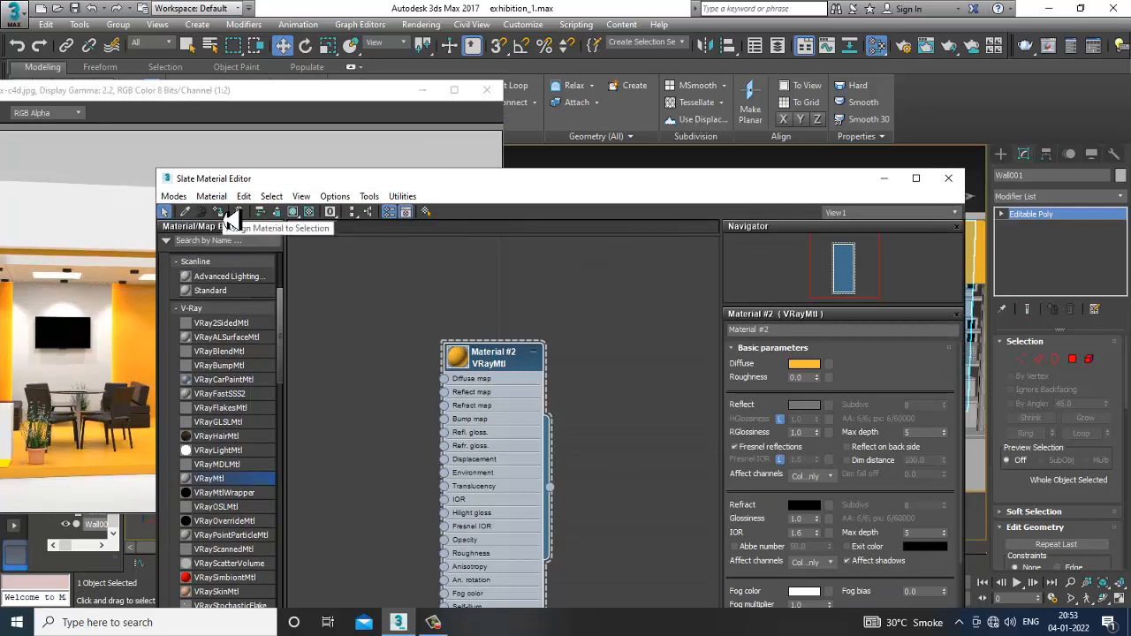
{"action": "left_click", "coordinate": [885, 179]}
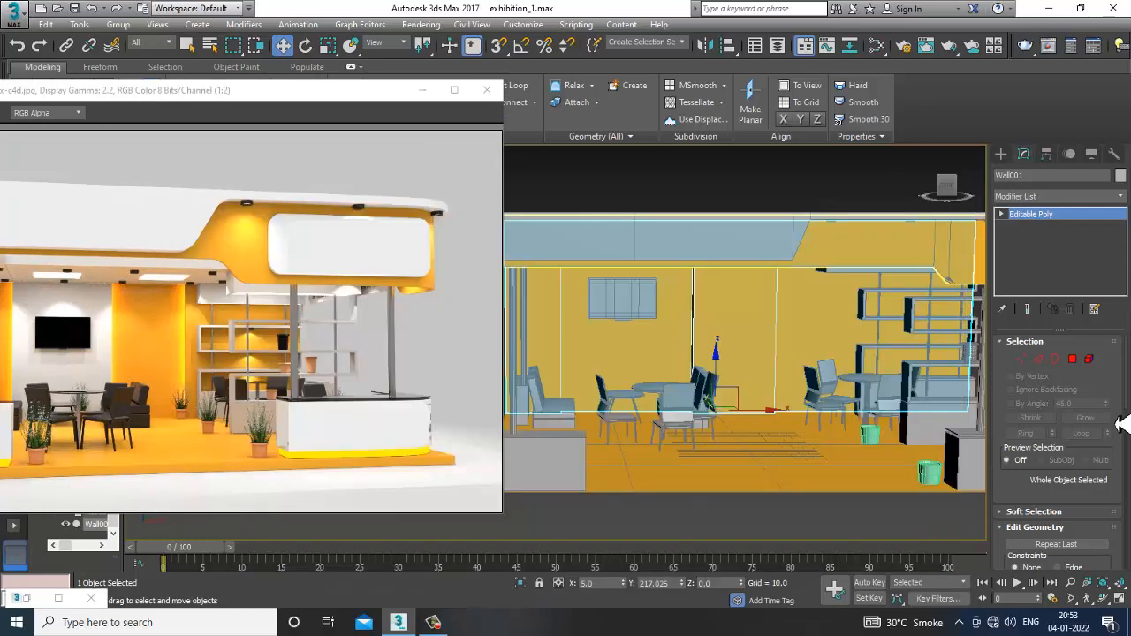
- Select the polygon of the back wall behind the TV screen, matching the white panel in the reference image
{"action": "left_click", "coordinate": [1074, 362]}
{"action": "left_click", "coordinate": [614, 371]}
{"action": "middle_click_drag", "start_coordinate": [613, 371], "coordinate": [778, 393], "text": "alt"}
{"action": "left_click_drag", "start_coordinate": [115, 89], "coordinate": [180, 89]}
{"action": "left_click_drag", "start_coordinate": [77, 116], "coordinate": [68, 114]}
{"action": "middle_click_drag", "start_coordinate": [746, 347], "coordinate": [633, 344], "text": "alt"}
- Add a second VRayMtl node below the orange one and set its diffuse colour to pure white (255, 255, 255)
{"action": "key", "text": "m"}
{"action": "middle_click_drag", "start_coordinate": [404, 501], "coordinate": [410, 309]}
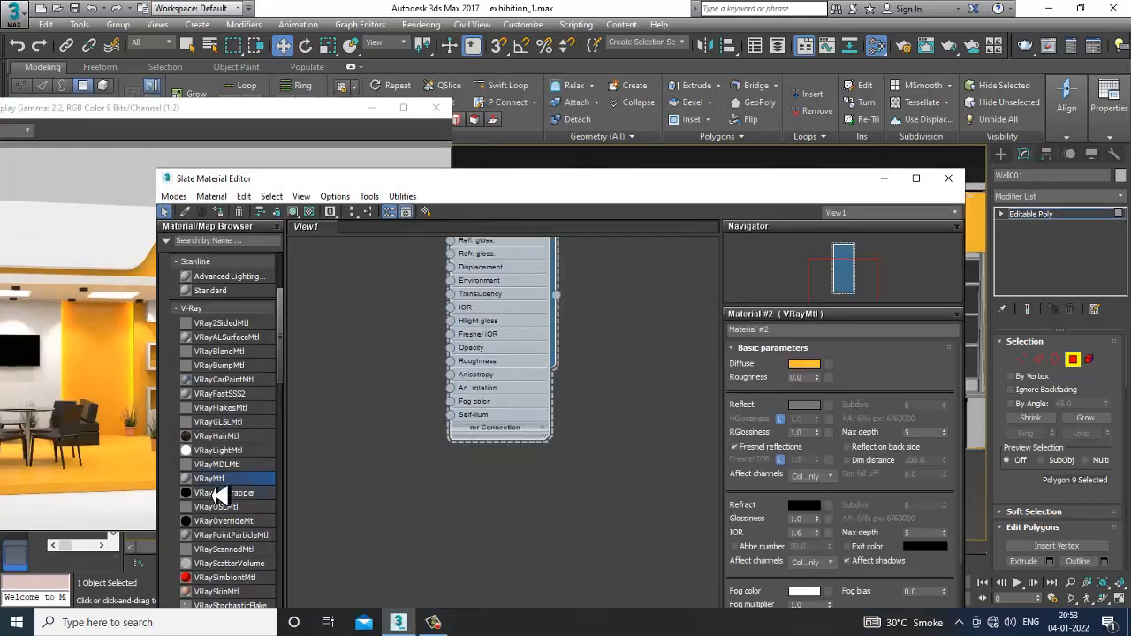
{"action": "left_click_drag", "start_coordinate": [234, 480], "coordinate": [394, 464]}
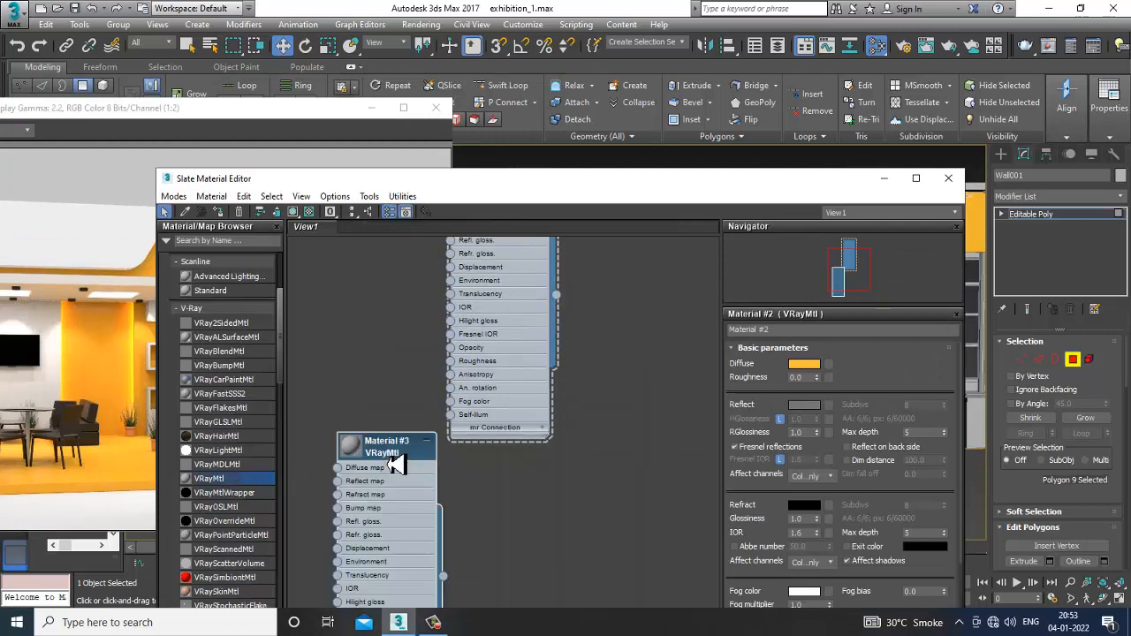
{"action": "left_click", "coordinate": [805, 365]}
{"action": "left_click_drag", "start_coordinate": [400, 168], "coordinate": [404, 200]}
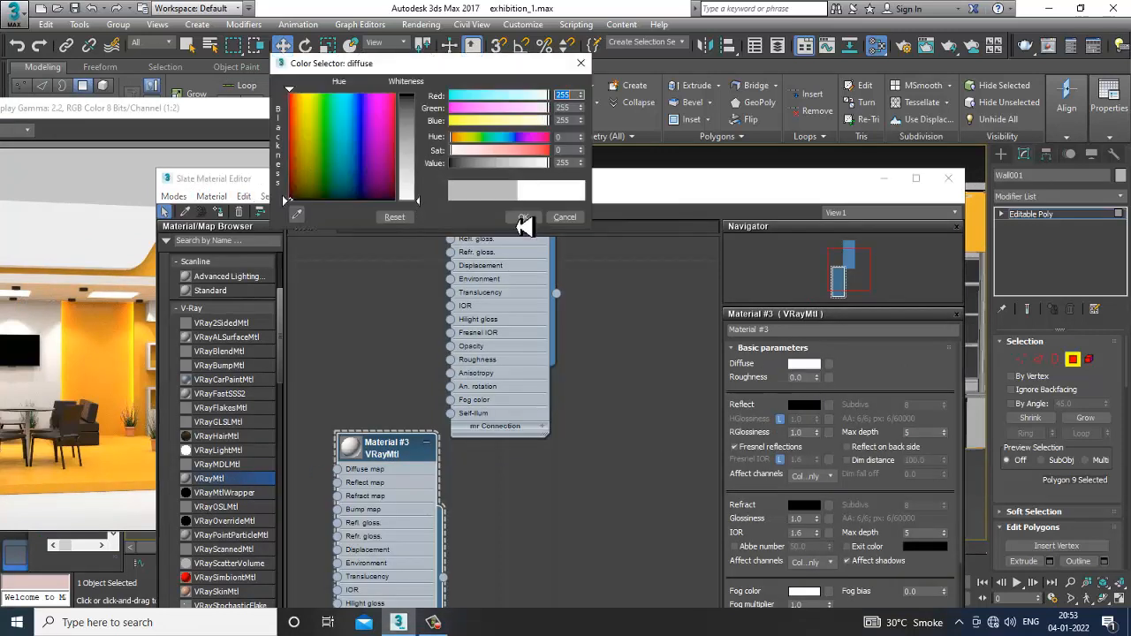
{"action": "left_click", "coordinate": [523, 216]}
- Give the white VRayMtl a grey reflection, assign it to the selected wall polygon and leave polygon editing
{"action": "left_click", "coordinate": [806, 407]}
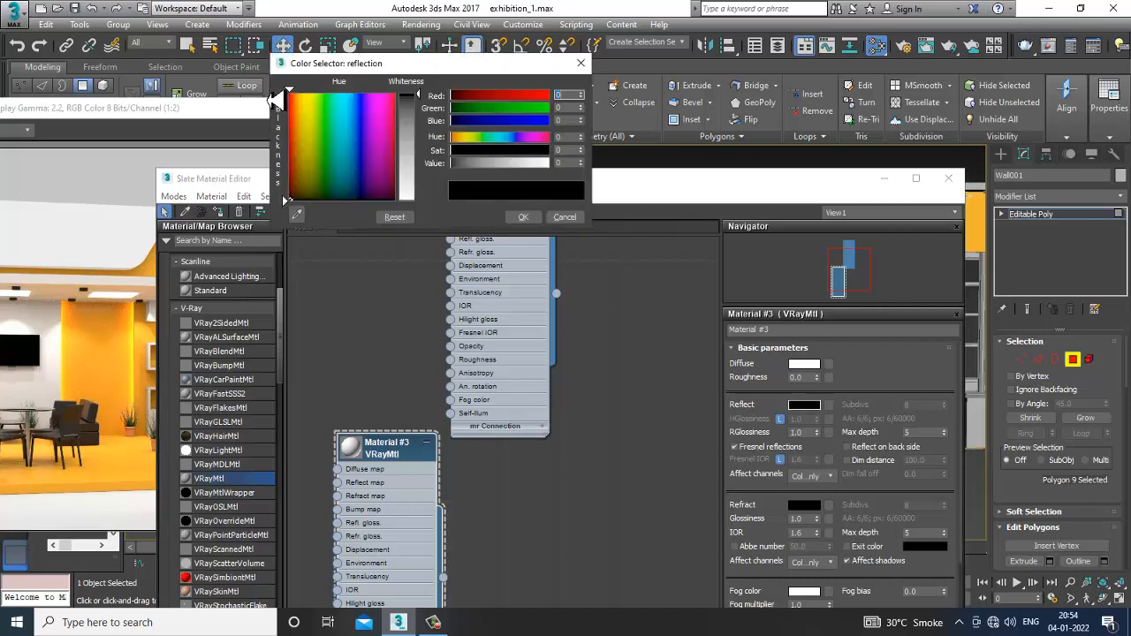
{"action": "left_click_drag", "start_coordinate": [407, 94], "coordinate": [406, 109]}
{"action": "left_click", "coordinate": [523, 217]}
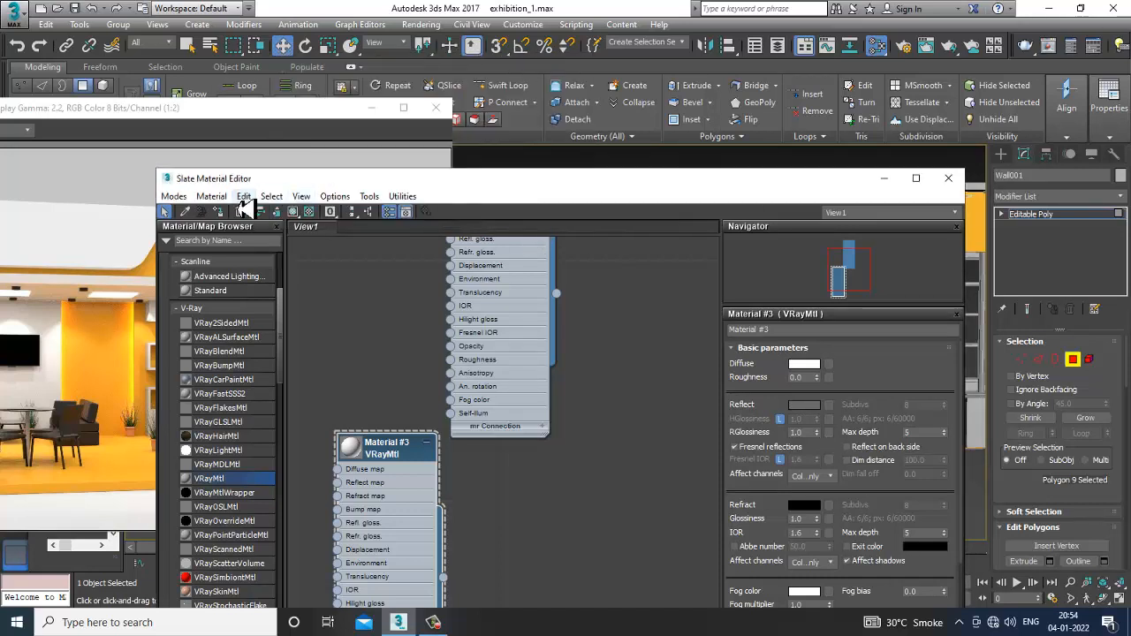
{"action": "left_click", "coordinate": [885, 179]}
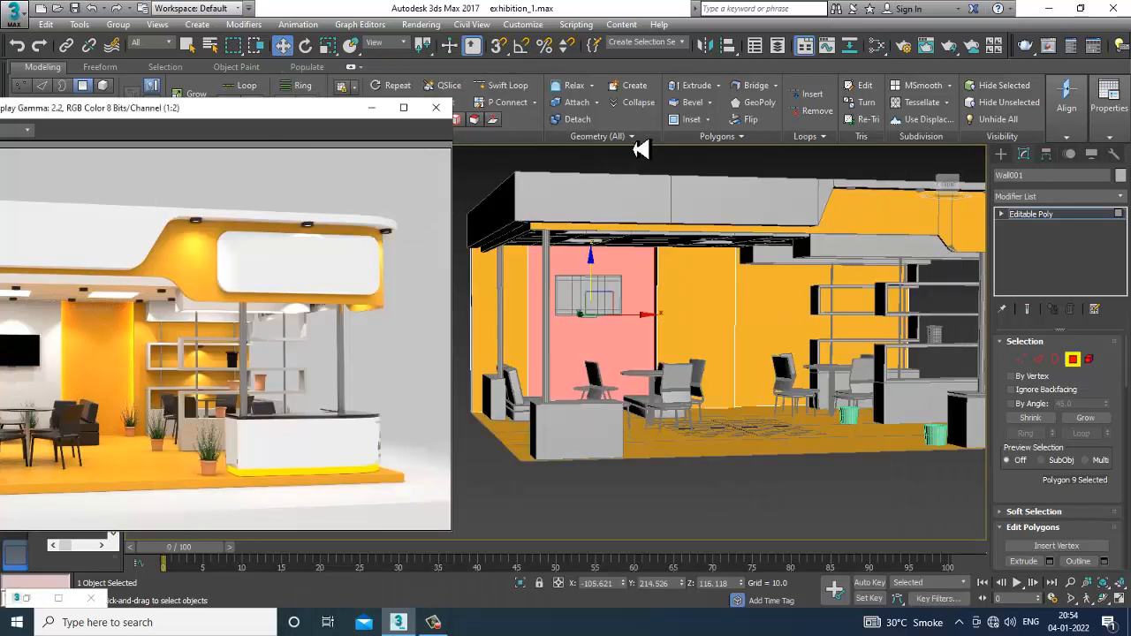
{"action": "left_click", "coordinate": [642, 179]}
{"action": "middle_click_drag", "start_coordinate": [745, 396], "coordinate": [659, 391], "text": "alt"}
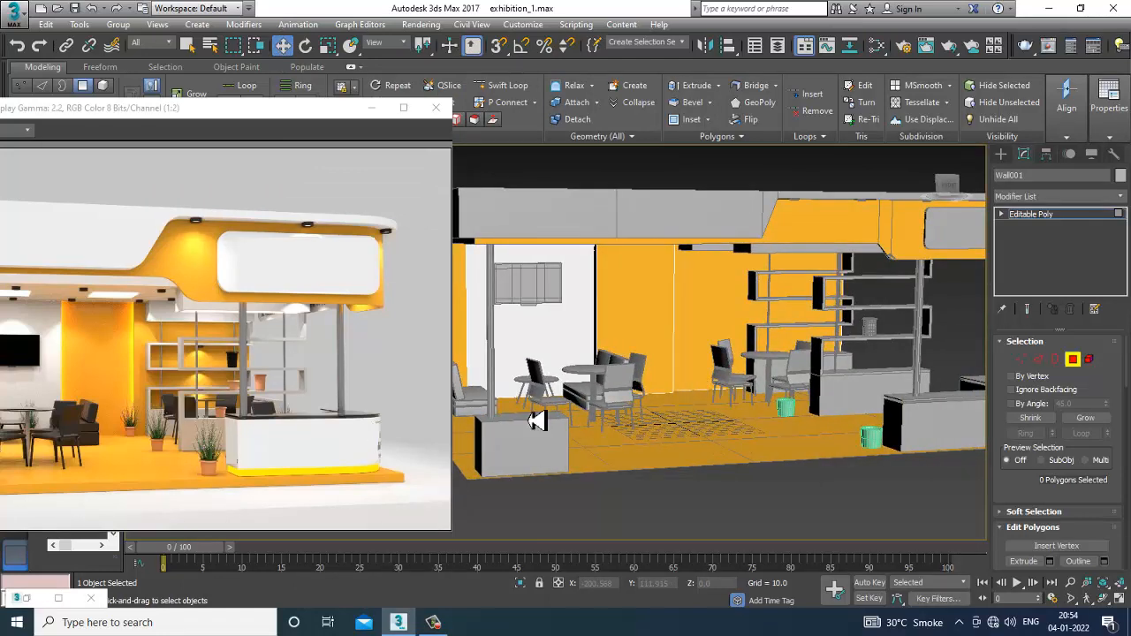
{"action": "middle_click_drag", "start_coordinate": [755, 370], "coordinate": [745, 362], "text": "alt"}
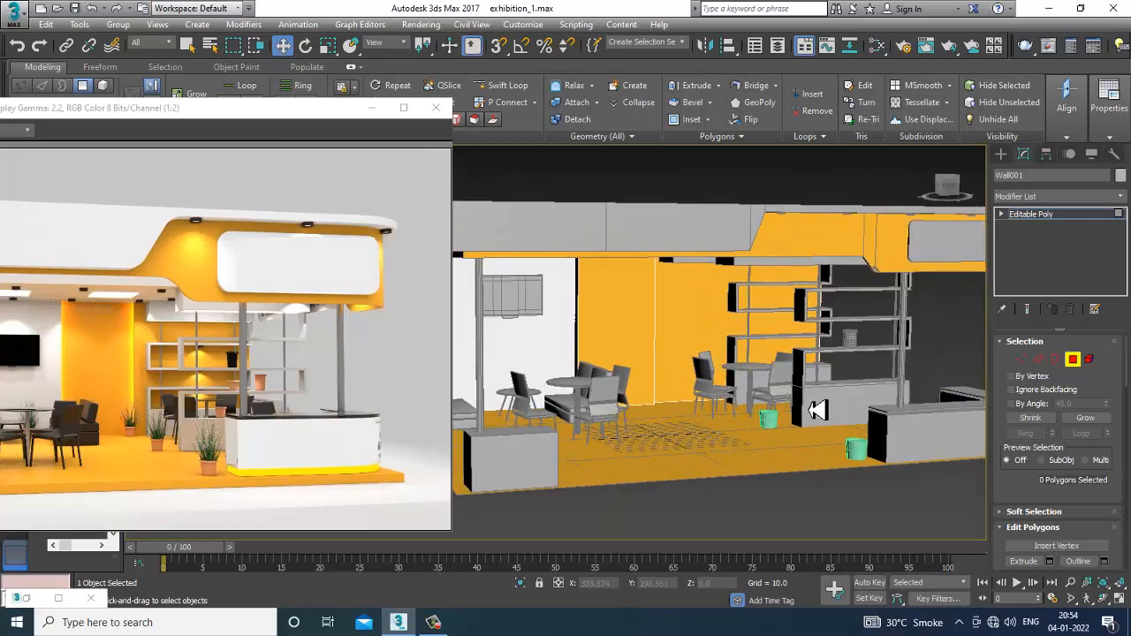
{"action": "middle_click_drag", "start_coordinate": [752, 308], "coordinate": [1056, 294], "text": "alt"}
{"action": "left_click", "coordinate": [1052, 216]}
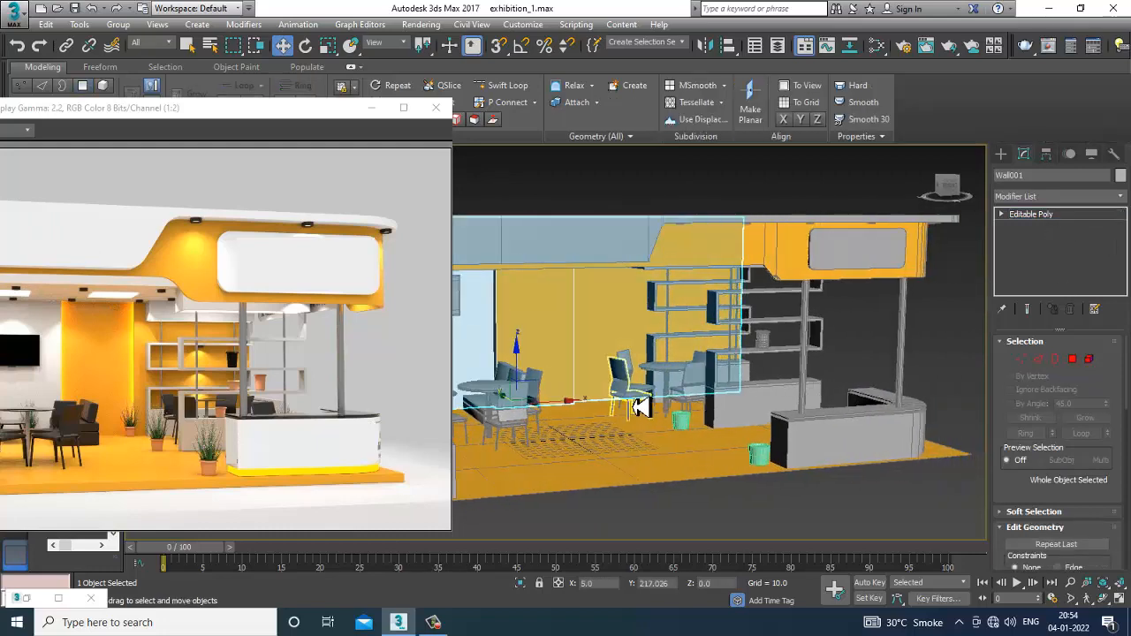
- Assign the white VRayMtl to the curved reception counter and the two zigzag shelving units, and clear the selection
{"action": "scroll", "coordinate": [645, 393], "scroll_direction": "up", "scroll_amount": 4}
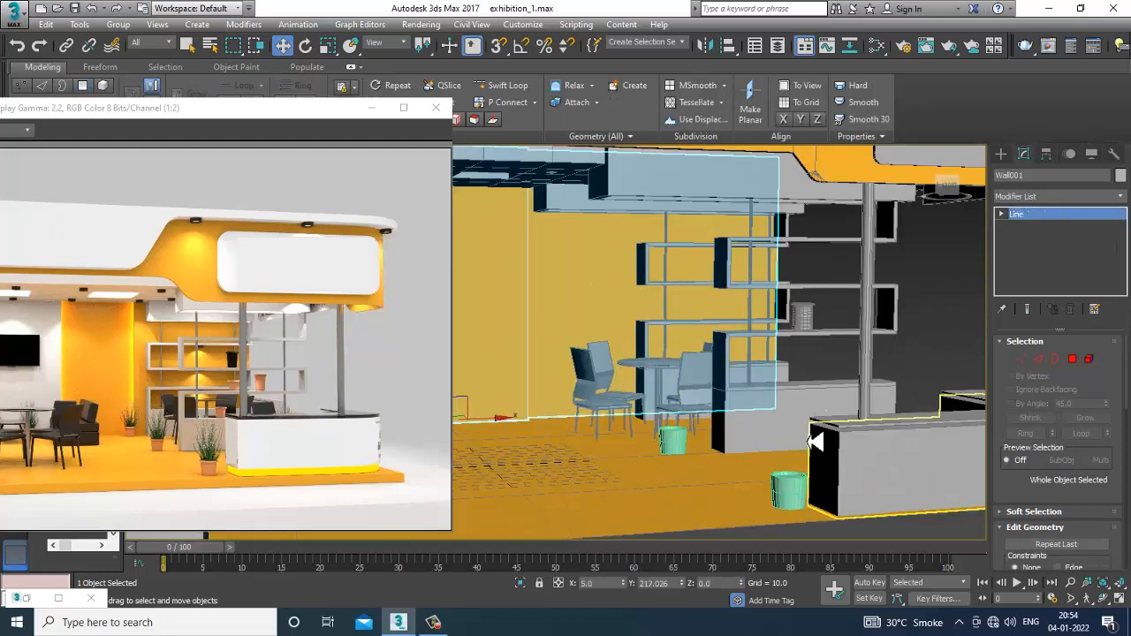
{"action": "left_click", "coordinate": [816, 443]}
{"action": "middle_click_drag", "start_coordinate": [817, 443], "coordinate": [671, 331]}
{"action": "left_click", "coordinate": [574, 367], "text": "ctrl"}
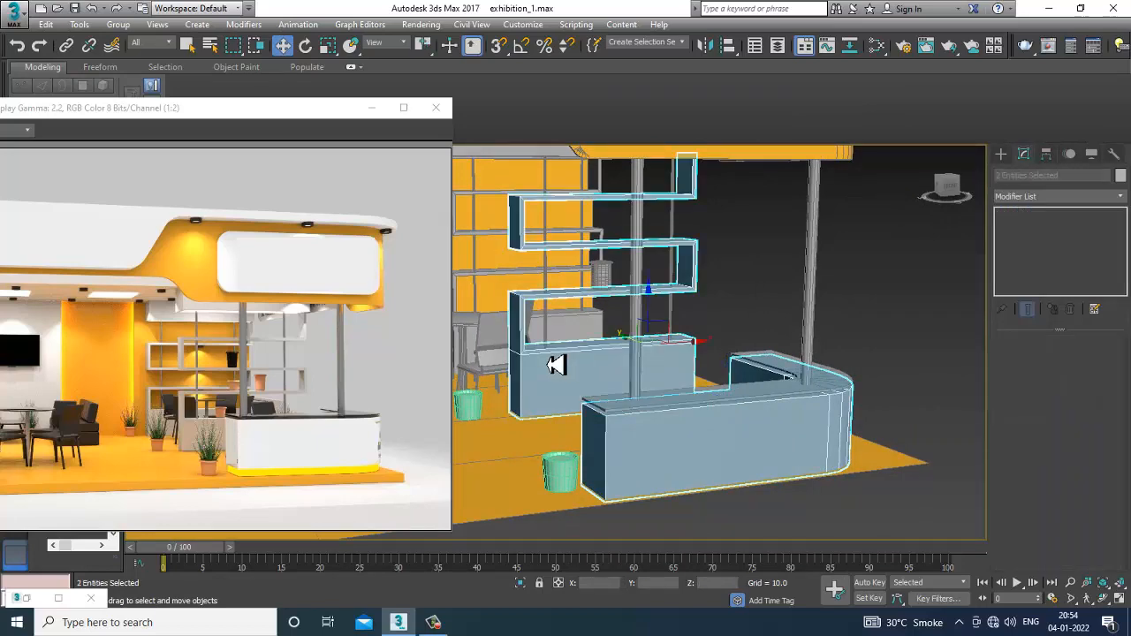
{"action": "middle_click_drag", "start_coordinate": [487, 353], "coordinate": [650, 353], "text": "alt"}
{"action": "left_click", "coordinate": [696, 343], "text": "ctrl"}
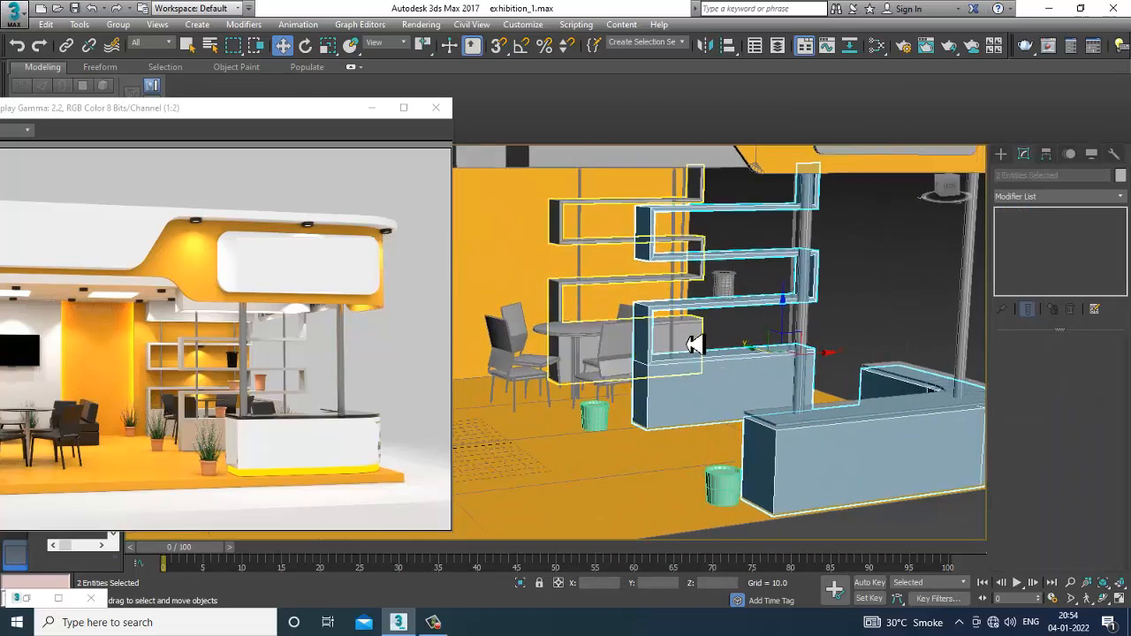
{"action": "key", "text": "m"}
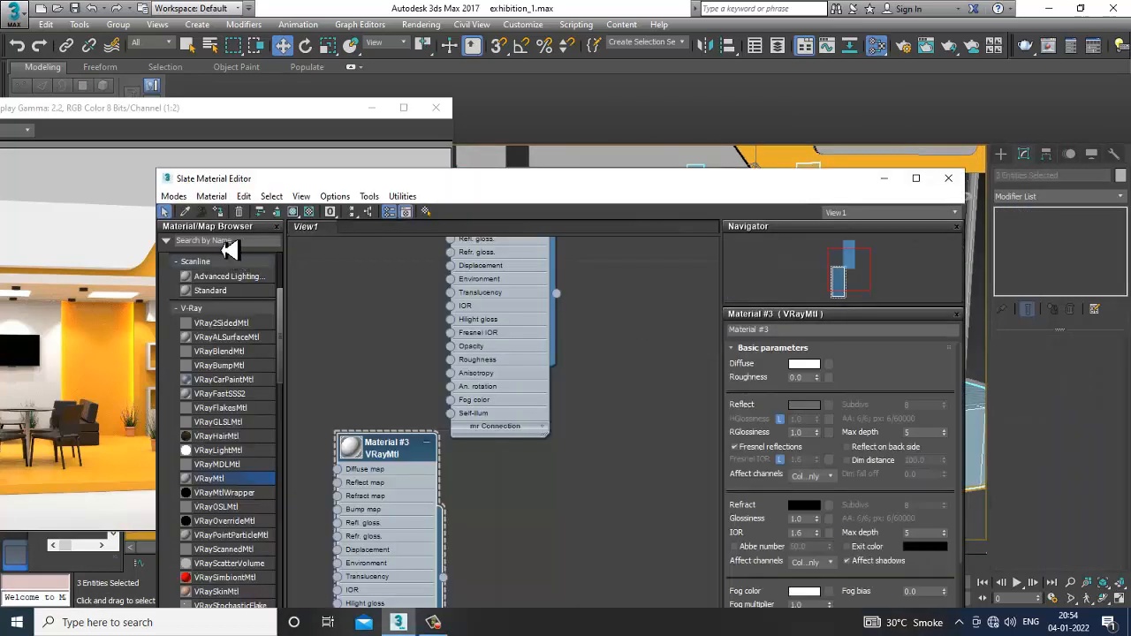
{"action": "left_click", "coordinate": [948, 177]}
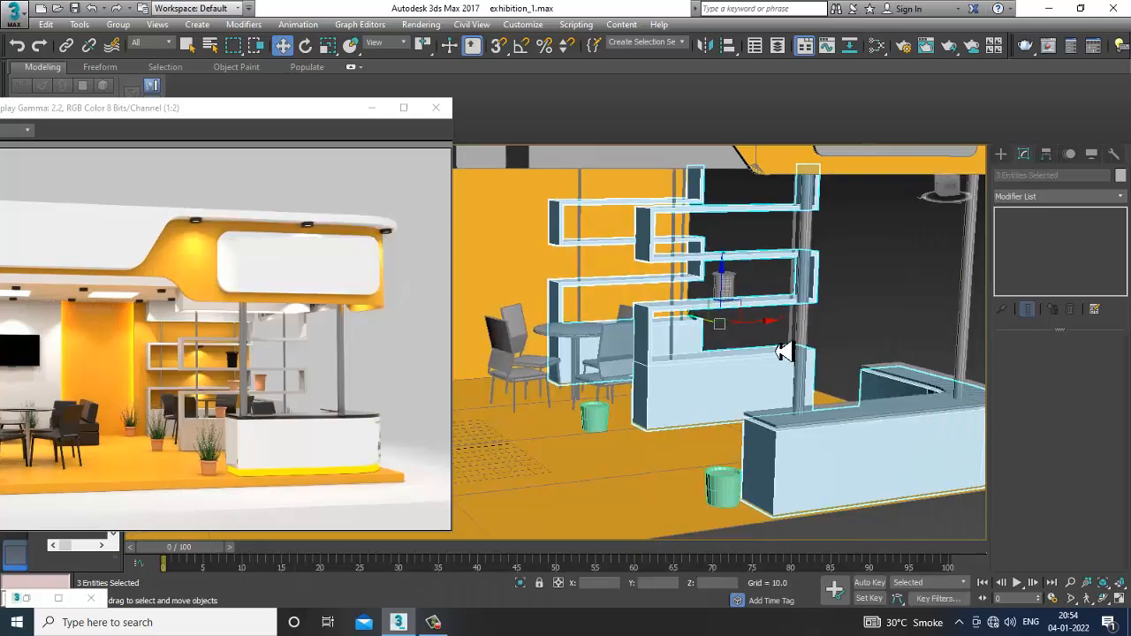
{"action": "scroll", "coordinate": [889, 273], "scroll_direction": "down", "scroll_amount": 5}
{"action": "left_click", "coordinate": [889, 272]}
- Select the thin top slab of the curved reception counter and add a new VRayMtl node named glass
{"action": "scroll", "coordinate": [757, 433], "scroll_direction": "up", "scroll_amount": 10}
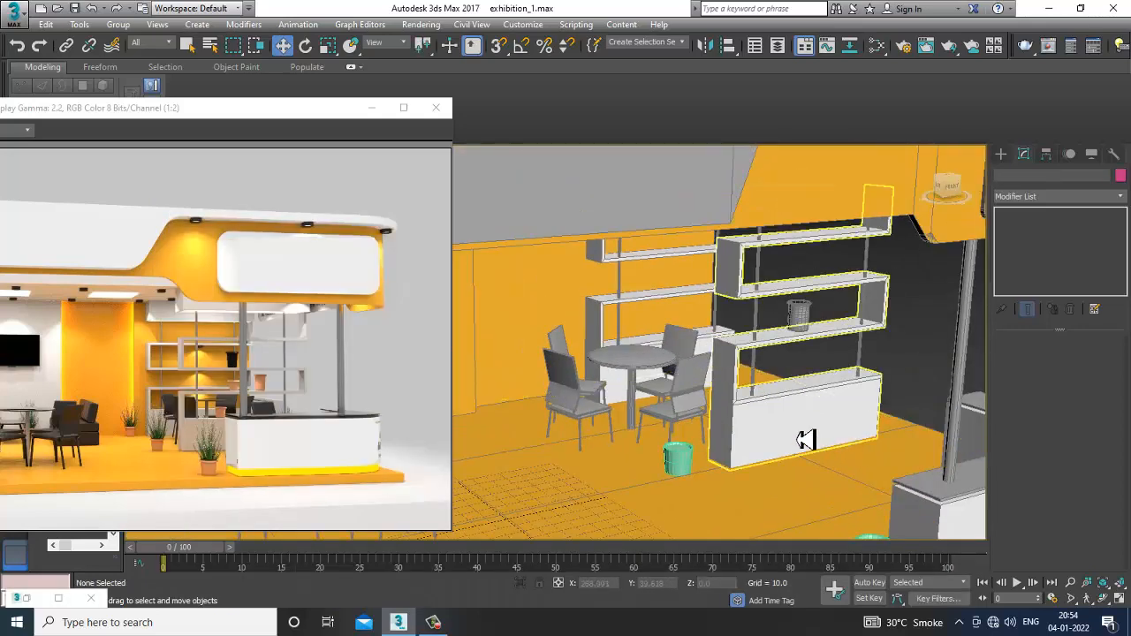
{"action": "middle_click_drag", "start_coordinate": [726, 427], "coordinate": [778, 442], "text": "alt"}
{"action": "middle_click_drag", "start_coordinate": [893, 513], "coordinate": [666, 431]}
{"action": "left_click", "coordinate": [626, 414]}
{"action": "scroll", "coordinate": [705, 419], "scroll_direction": "up", "scroll_amount": 3}
{"action": "key", "text": "m"}
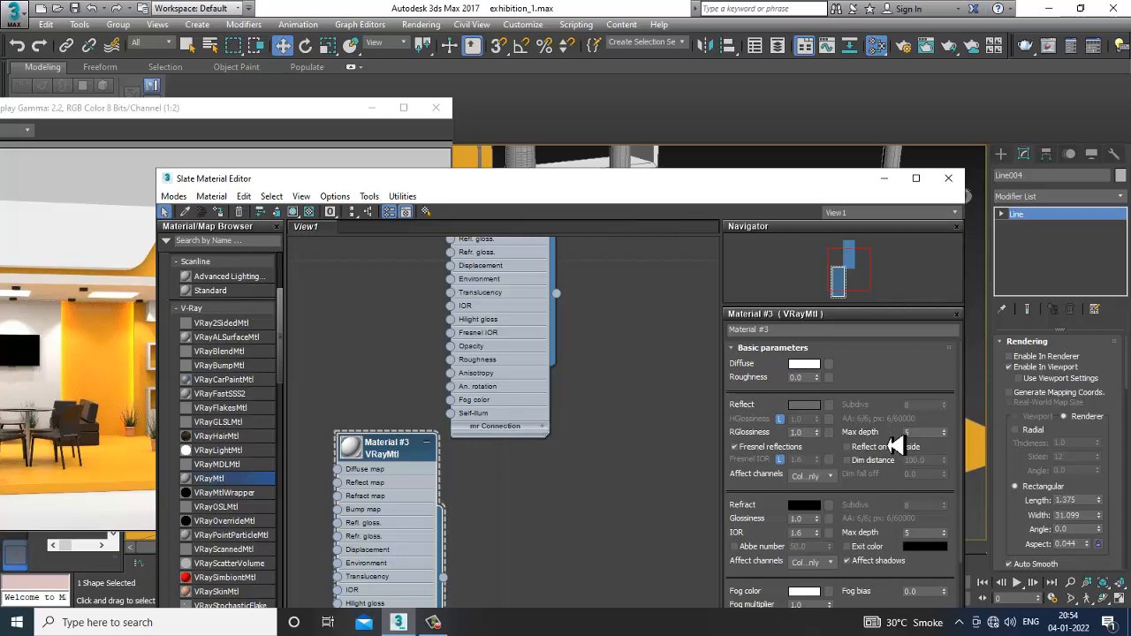
{"action": "left_click_drag", "start_coordinate": [602, 492], "coordinate": [600, 492]}
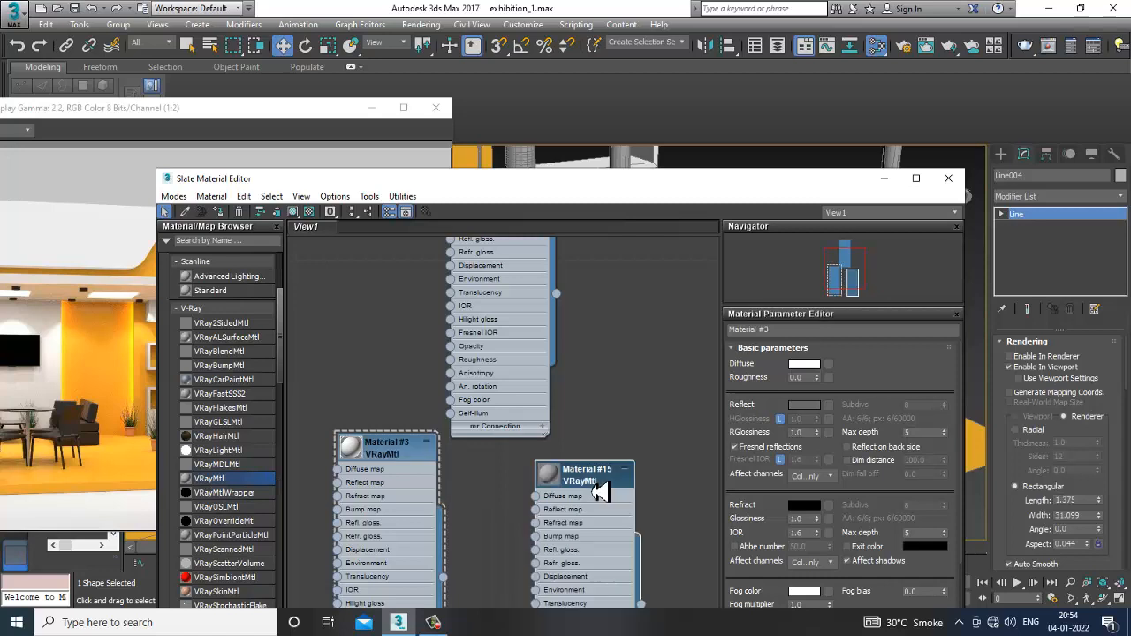
{"action": "left_click", "coordinate": [793, 333]}
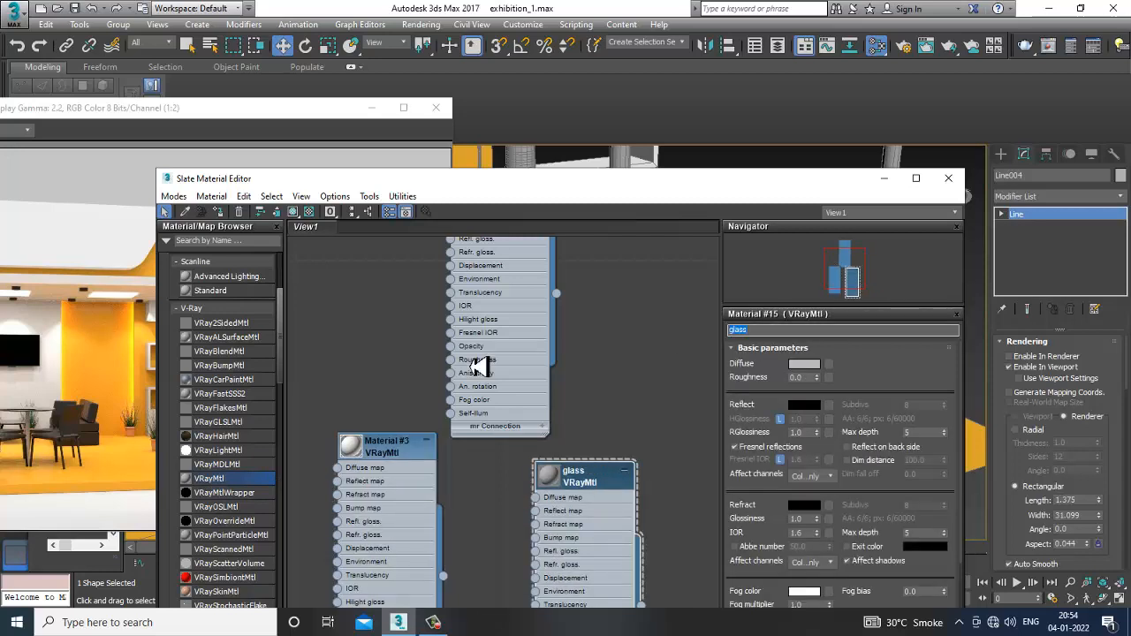
- Give the glass material white refraction and an IOR of 1.7, and assign it to the counter's top slab, shown shaded in the viewport
{"action": "left_click", "coordinate": [811, 507]}
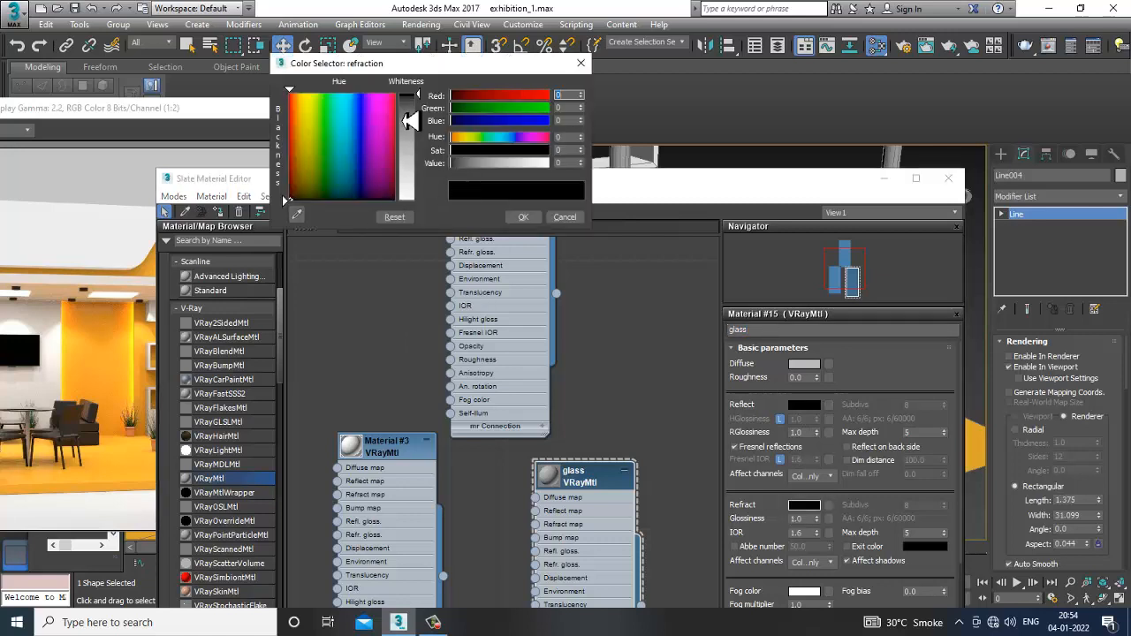
{"action": "left_click_drag", "start_coordinate": [404, 120], "coordinate": [426, 213]}
{"action": "left_click", "coordinate": [523, 218]}
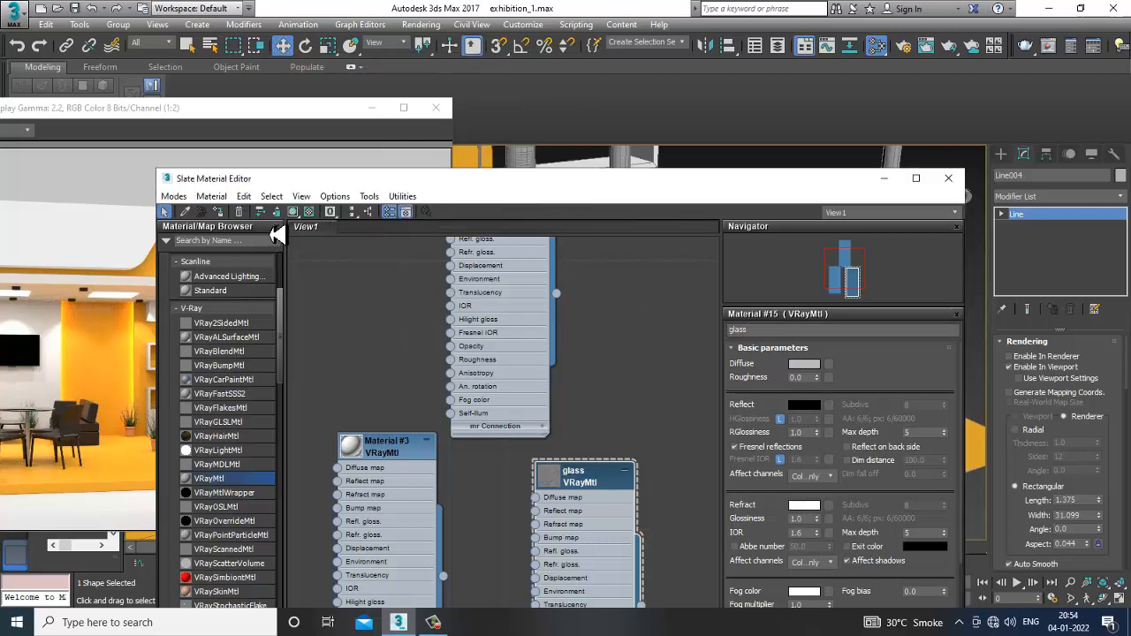
{"action": "left_click", "coordinate": [294, 212]}
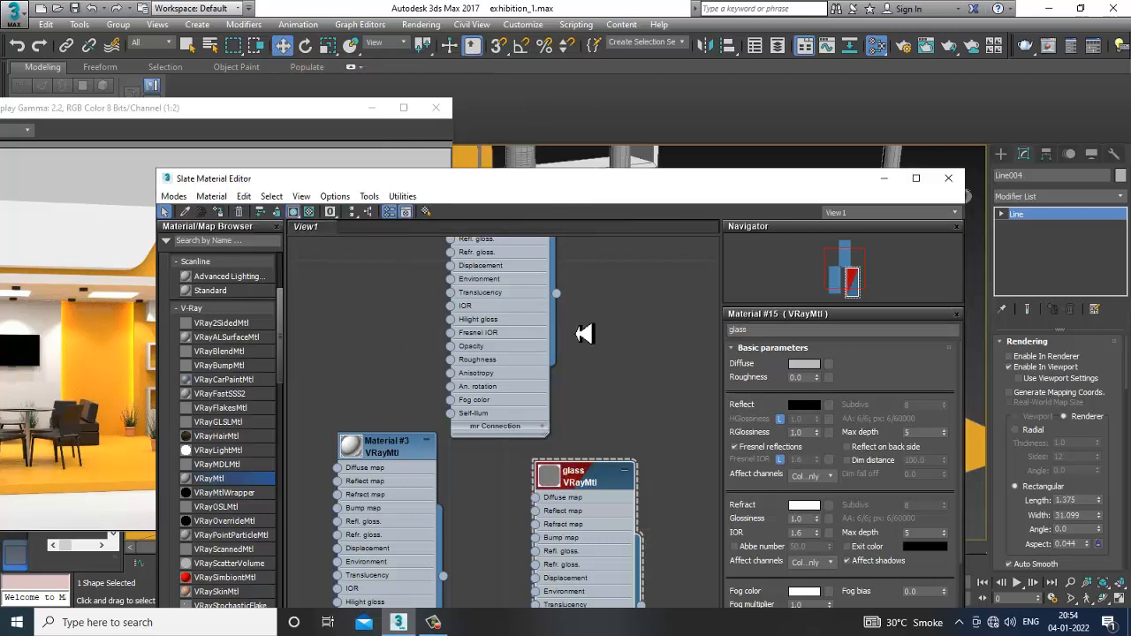
{"action": "left_click", "coordinate": [800, 533]}
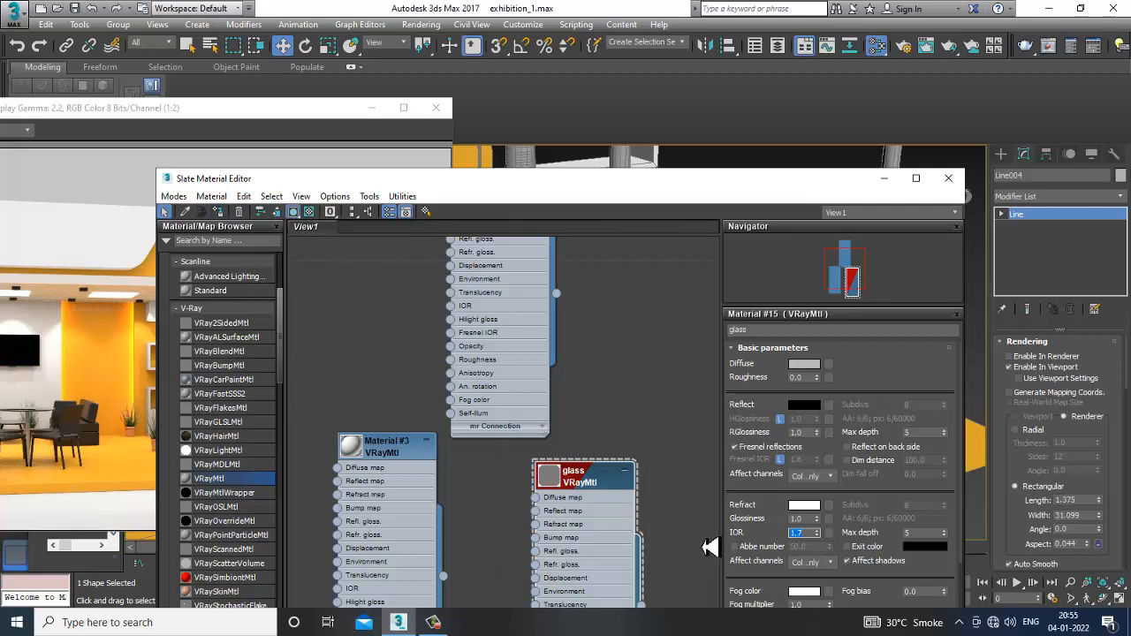
{"action": "left_click", "coordinate": [948, 177]}
{"action": "left_click", "coordinate": [745, 213]}
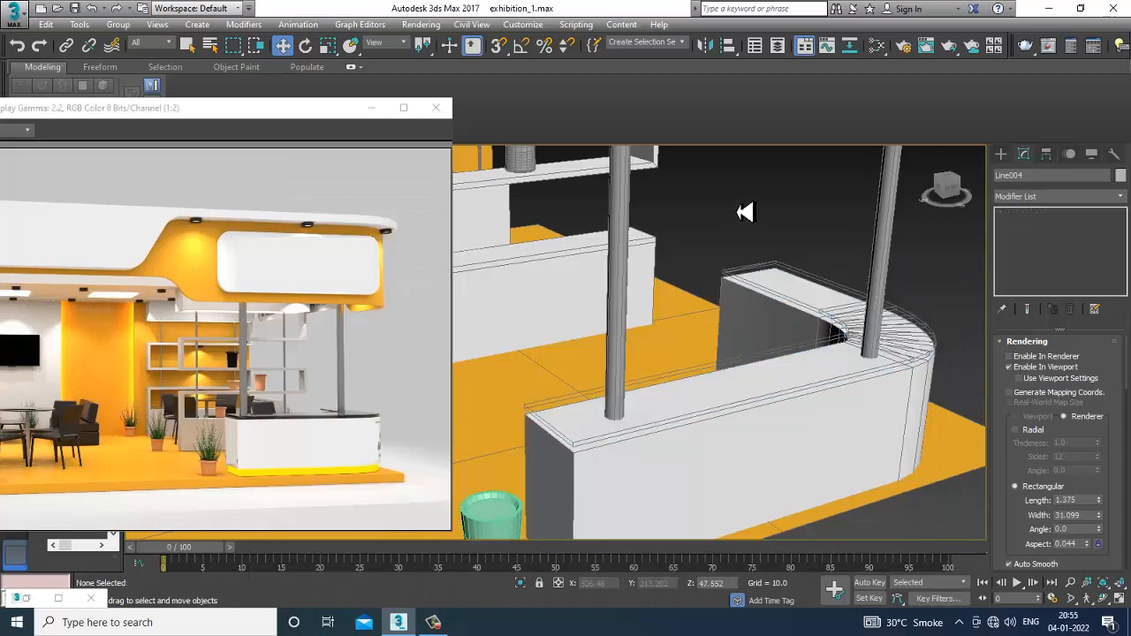
{"action": "scroll", "coordinate": [798, 403], "scroll_direction": "up", "scroll_amount": 2}
{"action": "scroll", "coordinate": [787, 389], "scroll_direction": "down", "scroll_amount": 3}
{"action": "scroll", "coordinate": [768, 371], "scroll_direction": "up", "scroll_amount": 5}
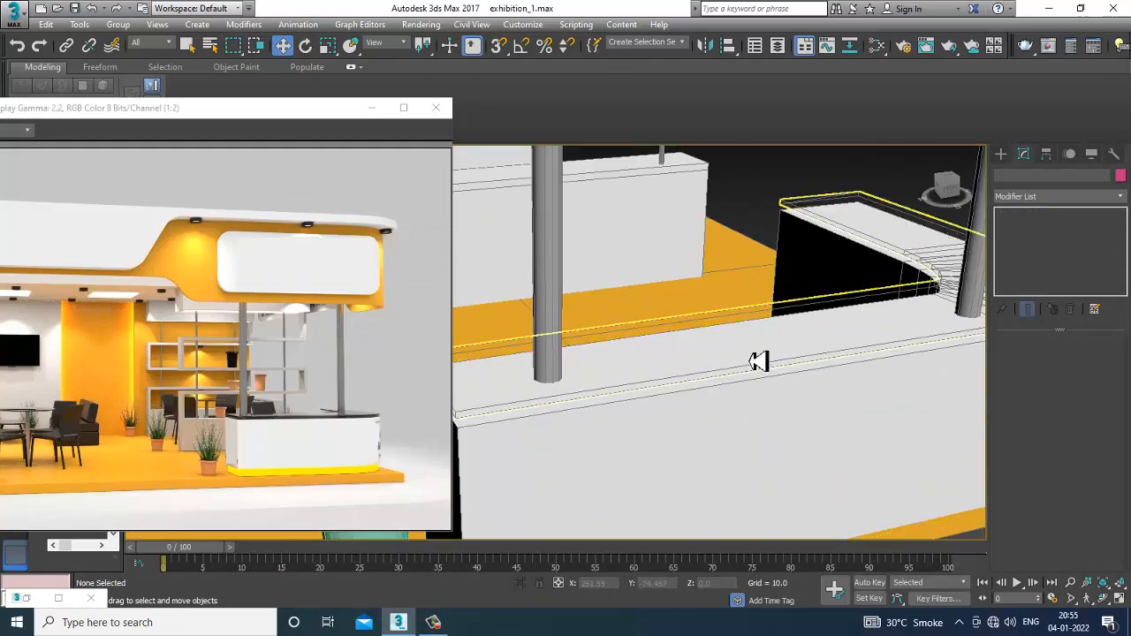
- Darken the diffuse colour of the glass VRayMtl and put the material editor away
{"action": "key", "text": "m"}
{"action": "left_click", "coordinate": [806, 365]}
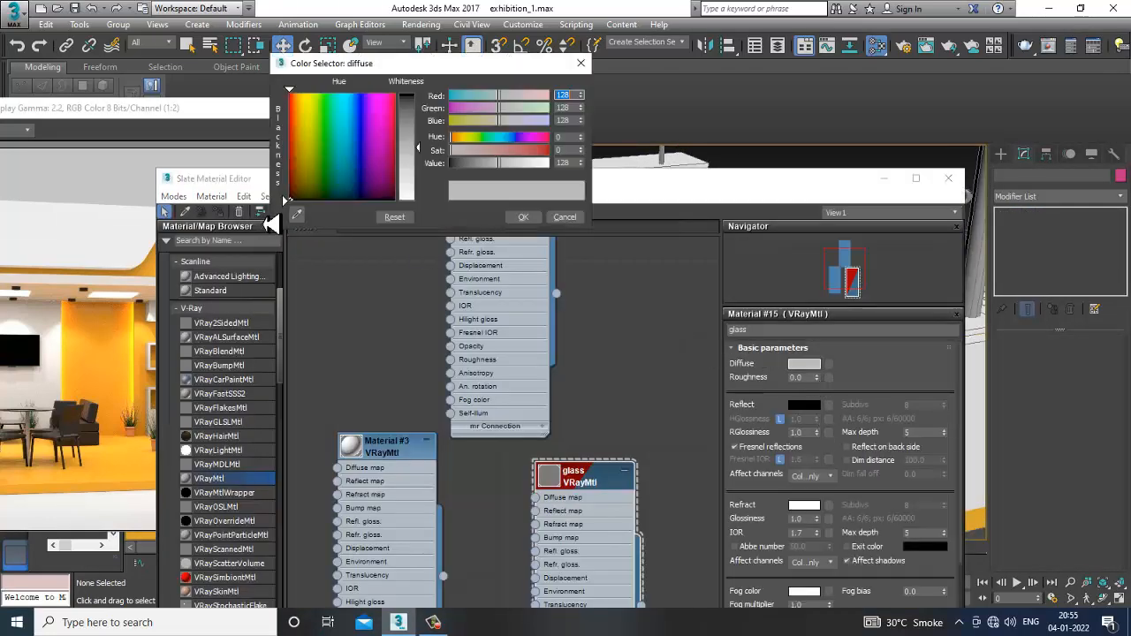
{"action": "left_click_drag", "start_coordinate": [410, 168], "coordinate": [417, 108]}
{"action": "left_click", "coordinate": [523, 217]}
{"action": "left_click", "coordinate": [884, 177]}
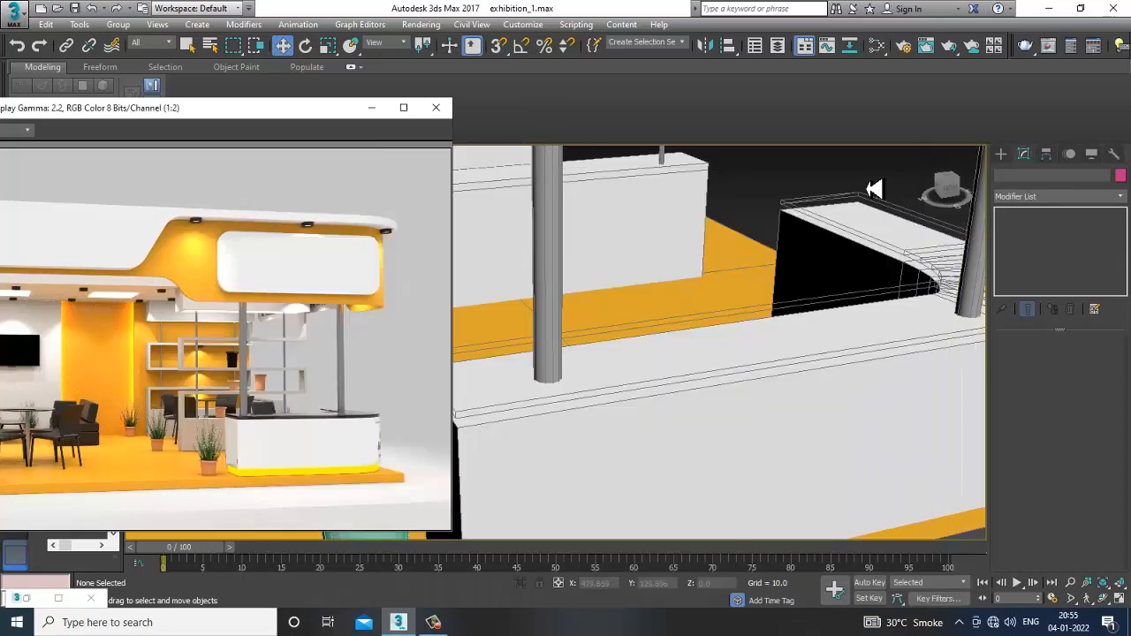
- Place a Text spline with AutoGrid on the face of the rounded sign panel on the orange fascia
{"action": "scroll", "coordinate": [811, 287], "scroll_direction": "down", "scroll_amount": 9}
{"action": "middle_click_drag", "start_coordinate": [707, 348], "coordinate": [667, 321]}
{"action": "scroll", "coordinate": [755, 361], "scroll_direction": "up", "scroll_amount": 5}
{"action": "scroll", "coordinate": [699, 397], "scroll_direction": "down", "scroll_amount": 5}
{"action": "scroll", "coordinate": [691, 358], "scroll_direction": "up", "scroll_amount": 4}
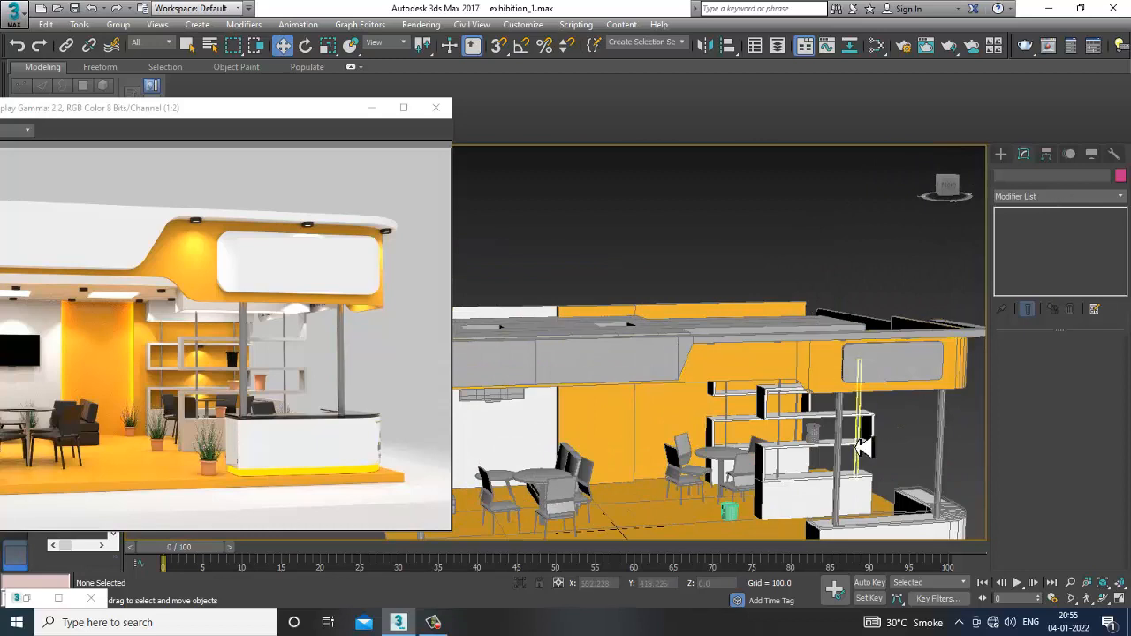
{"action": "middle_click_drag", "start_coordinate": [862, 444], "coordinate": [751, 383]}
{"action": "left_click", "coordinate": [704, 377]}
{"action": "scroll", "coordinate": [700, 370], "scroll_direction": "up", "scroll_amount": 3}
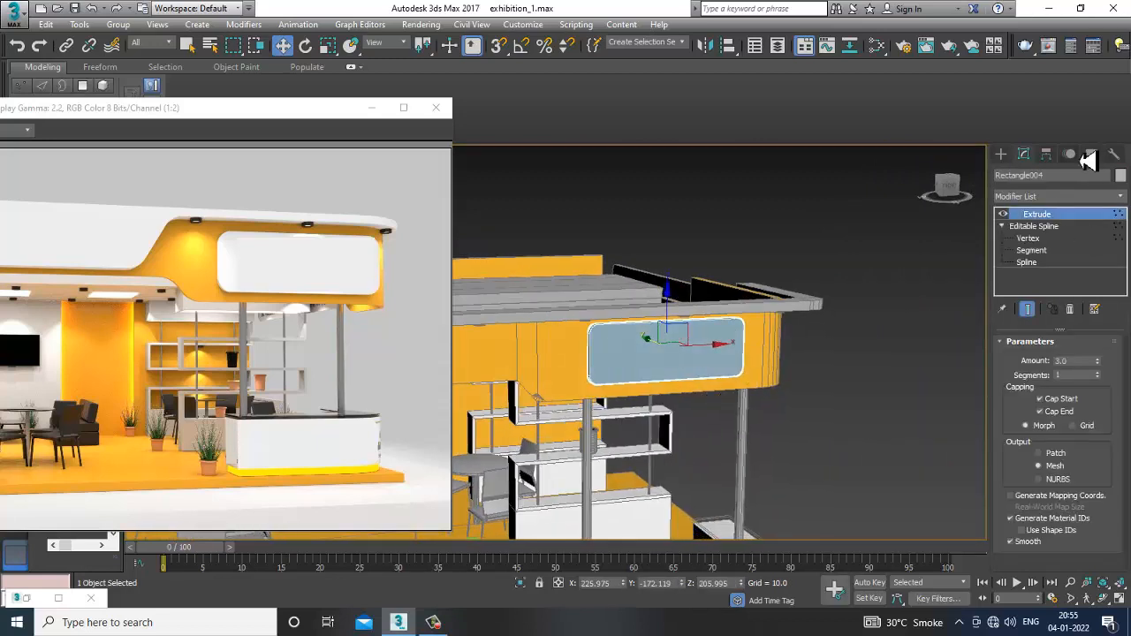
{"action": "left_click", "coordinate": [1000, 154]}
{"action": "left_click", "coordinate": [1018, 175]}
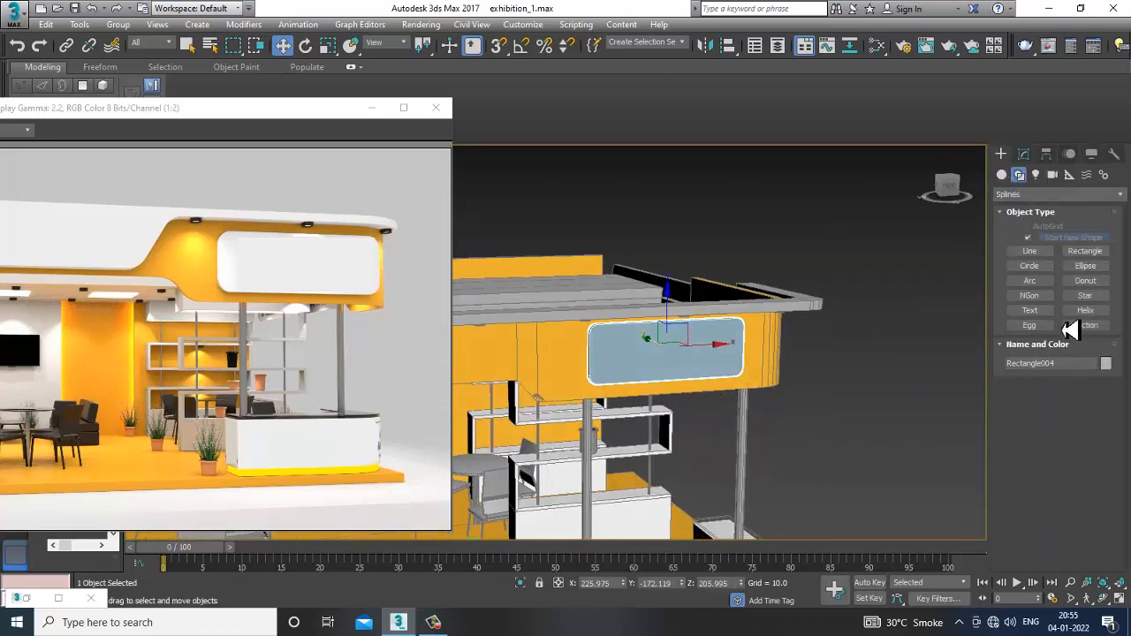
{"action": "left_click", "coordinate": [1030, 310]}
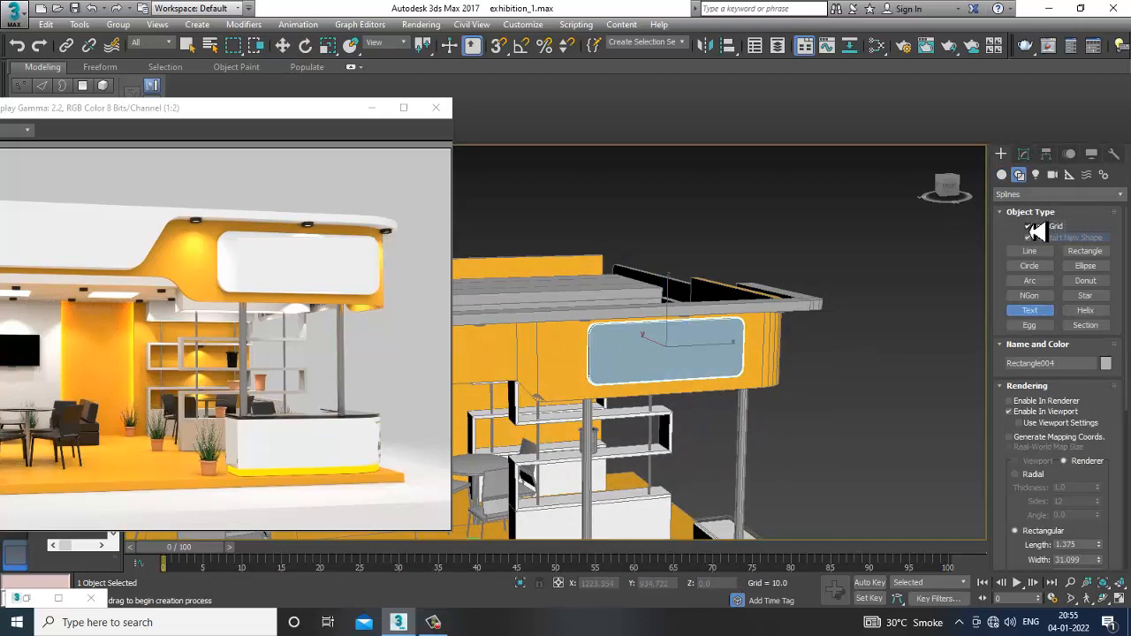
{"action": "left_click", "coordinate": [665, 358]}
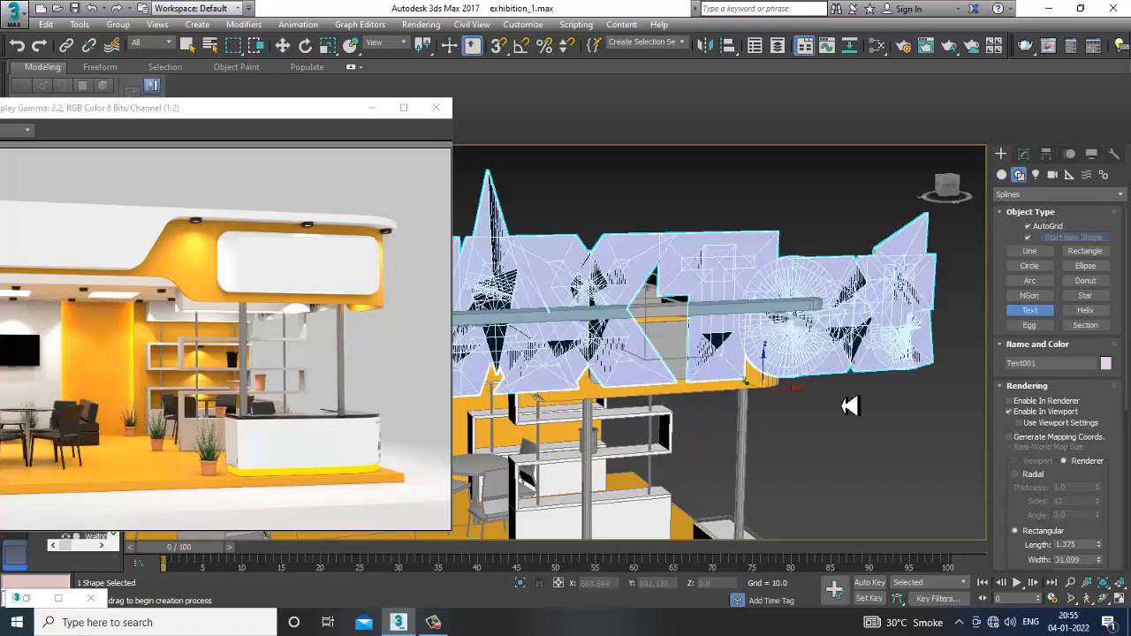
- Change the sign's text to "Kayo" and "Tutorials" on two separate lines
{"action": "left_click_drag", "start_coordinate": [1036, 521], "coordinate": [1055, 279]}
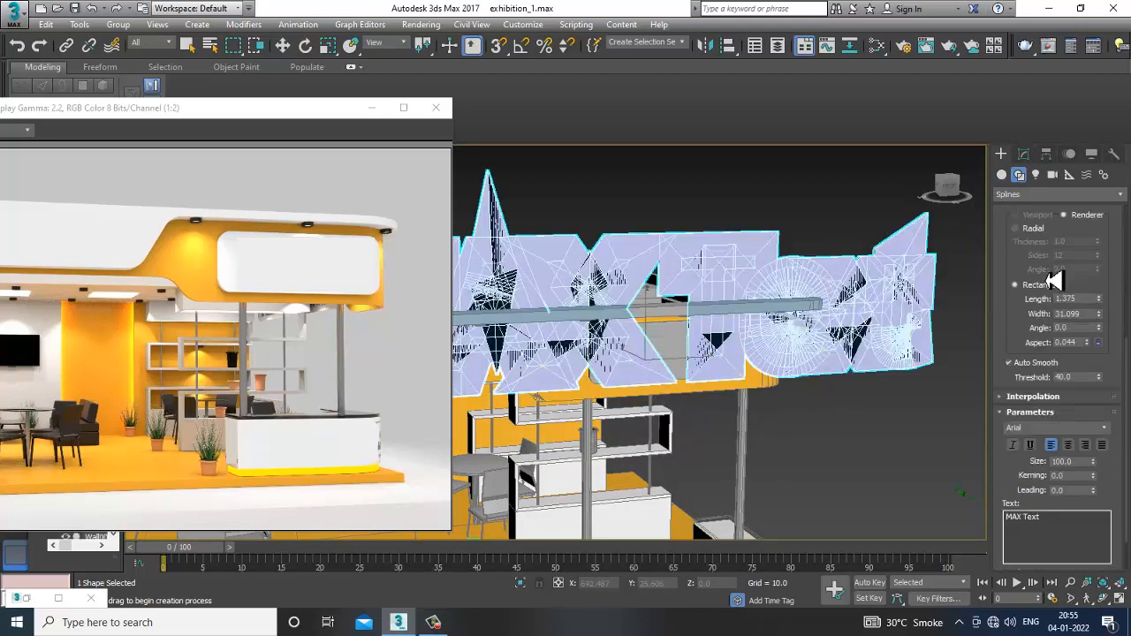
{"action": "left_click", "coordinate": [1057, 521]}
{"action": "type", "text": "Kayo "}
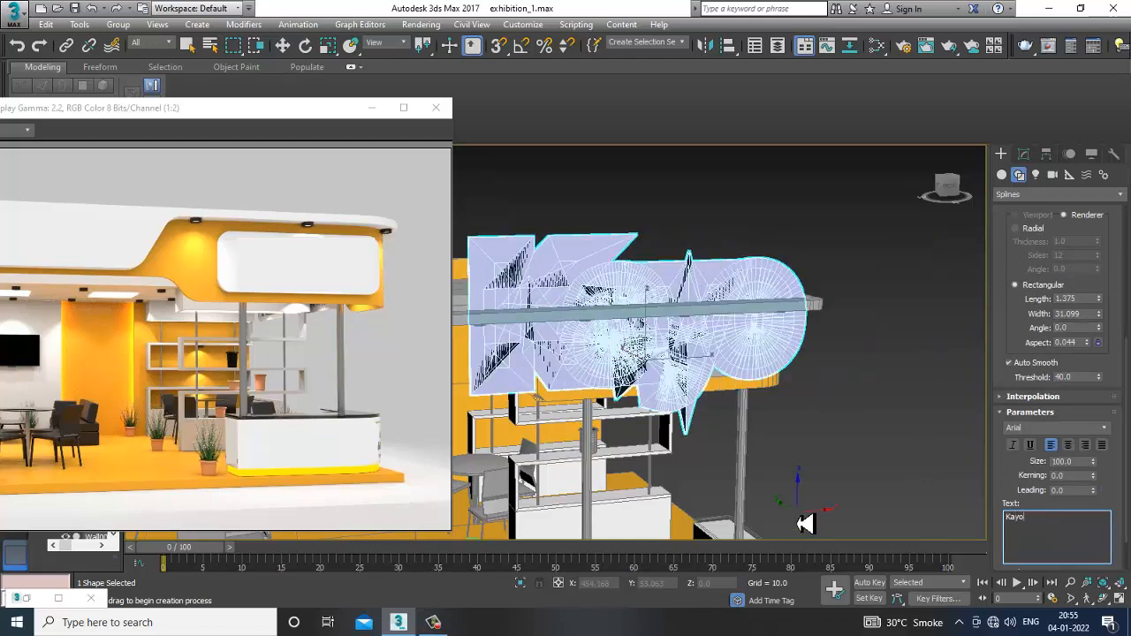
{"action": "type", "text": "Tutorials"}
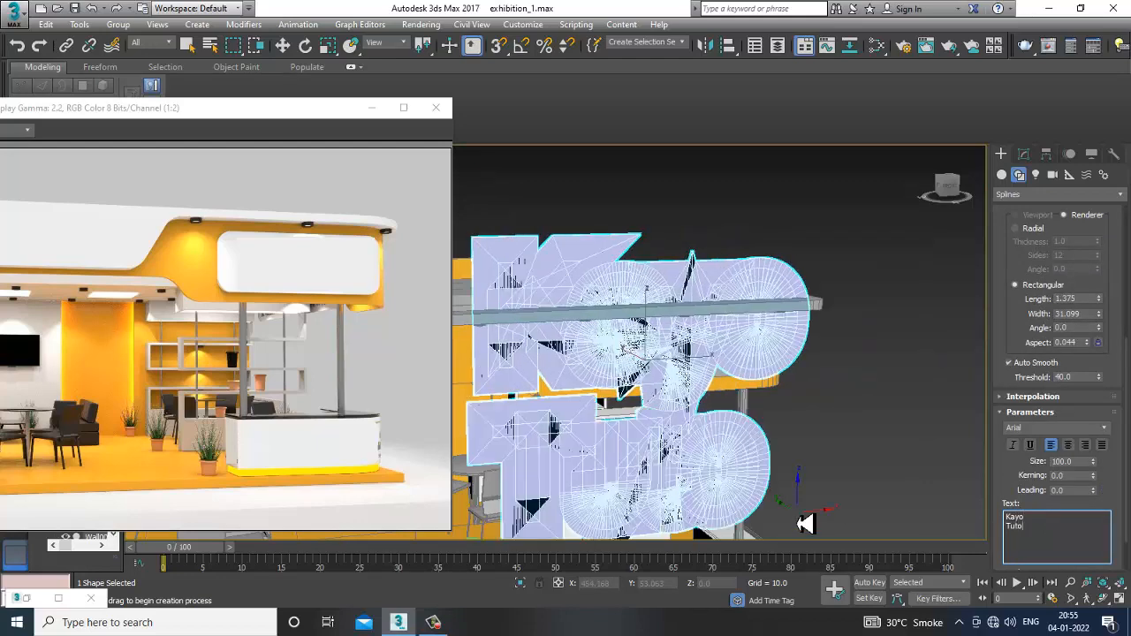
- Add an Extrude modifier to the sign text with an amount of 2.5
{"action": "left_click", "coordinate": [1024, 153]}
{"action": "left_click", "coordinate": [1048, 195]}
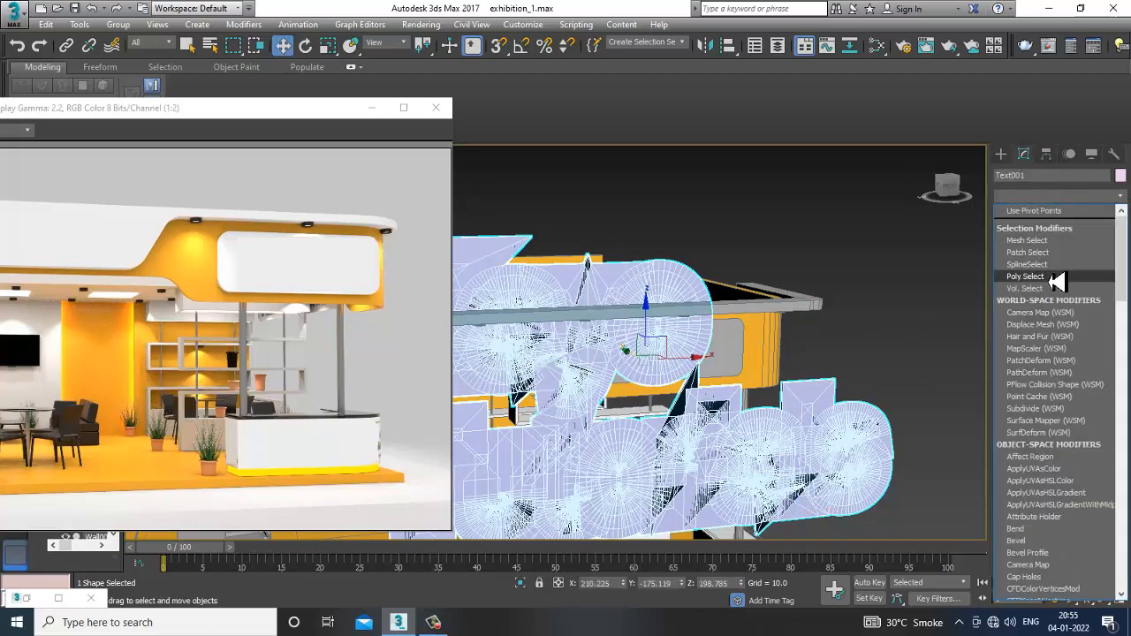
{"action": "type", "text": "ex"}
{"action": "key", "text": "Return"}
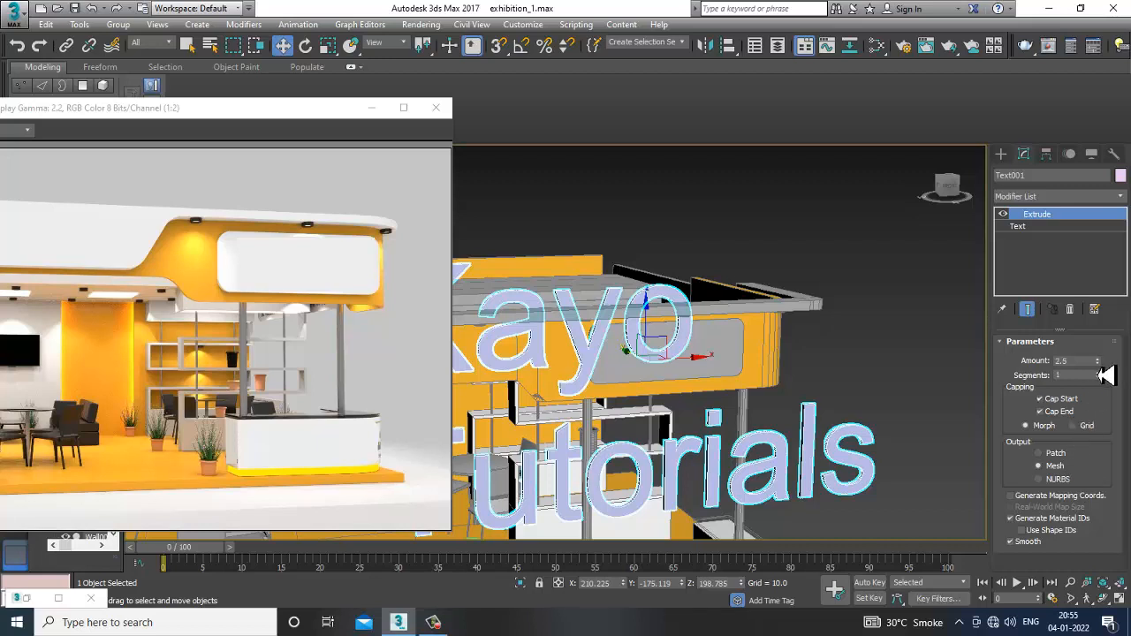
- Reduce the sign text's size to 21 and centre-align its two lines
{"action": "left_click", "coordinate": [1058, 227]}
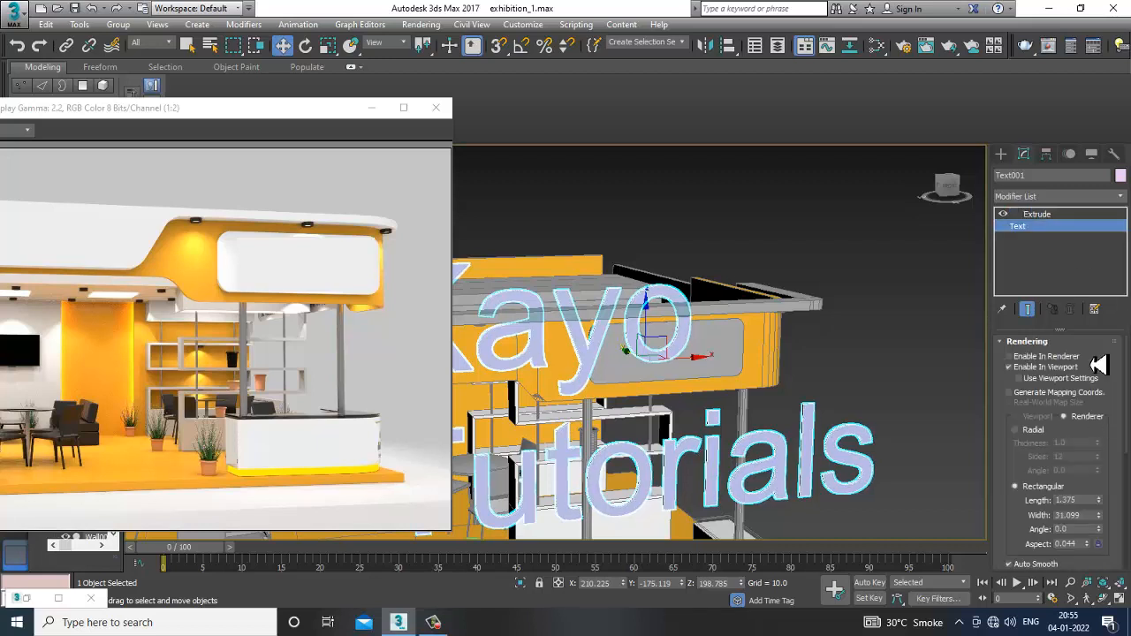
{"action": "left_click_drag", "start_coordinate": [1005, 523], "coordinate": [1008, 200]}
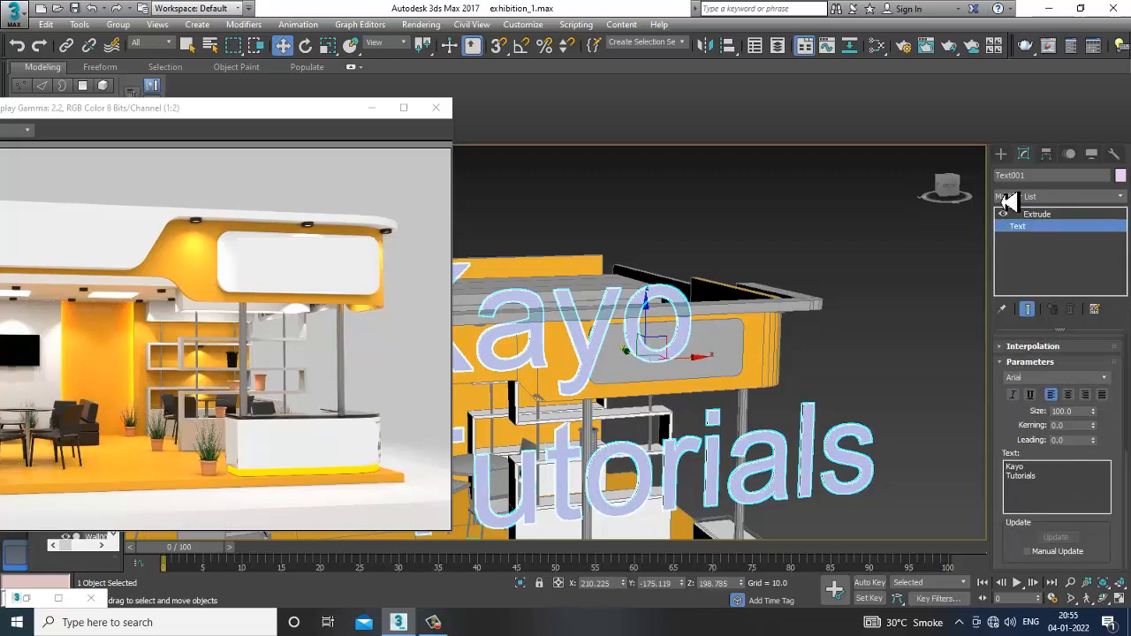
{"action": "left_click_drag", "start_coordinate": [1107, 430], "coordinate": [1114, 475]}
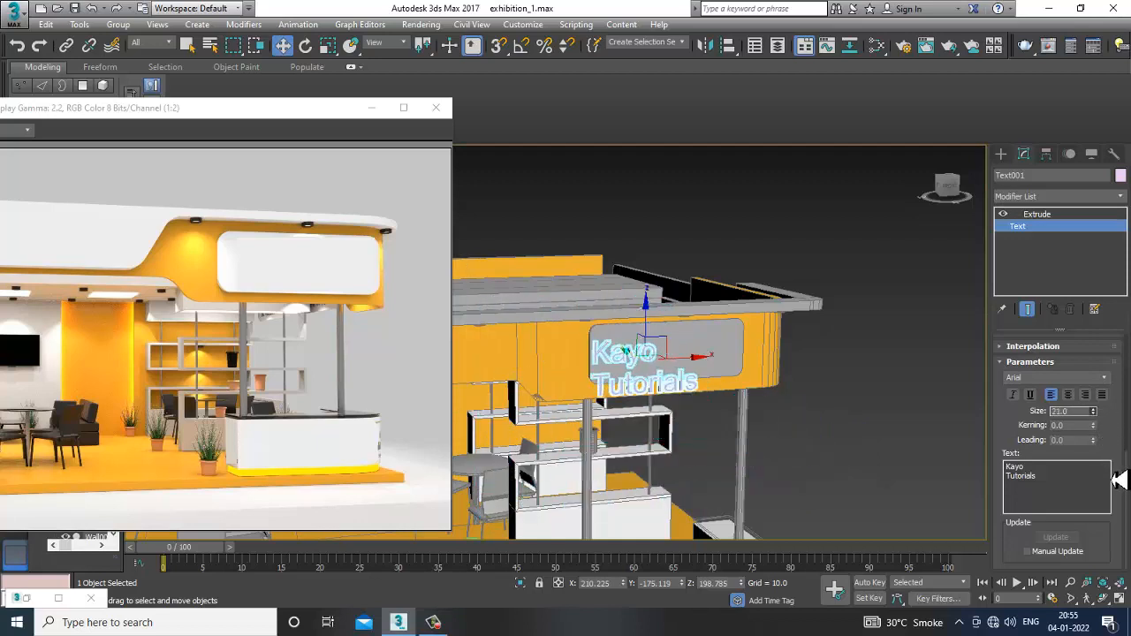
{"action": "left_click", "coordinate": [1068, 396]}
- Move the Kayo Tutorials text to the middle of the sign panel, adjust its depth against the face, and clear the selection
{"action": "left_click_drag", "start_coordinate": [698, 362], "coordinate": [741, 363]}
{"action": "middle_click_drag", "start_coordinate": [633, 422], "coordinate": [647, 389], "text": "alt"}
{"action": "scroll", "coordinate": [646, 388], "scroll_direction": "up", "scroll_amount": 2}
{"action": "left_click_drag", "start_coordinate": [716, 315], "coordinate": [716, 283]}
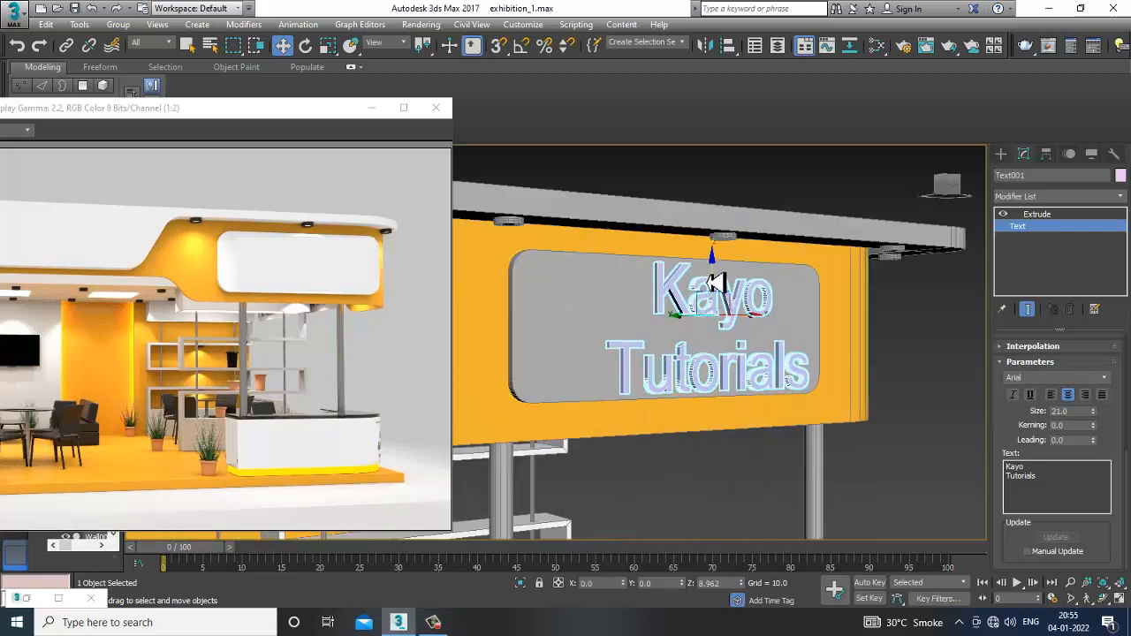
{"action": "middle_click_drag", "start_coordinate": [716, 285], "coordinate": [669, 309], "text": "alt"}
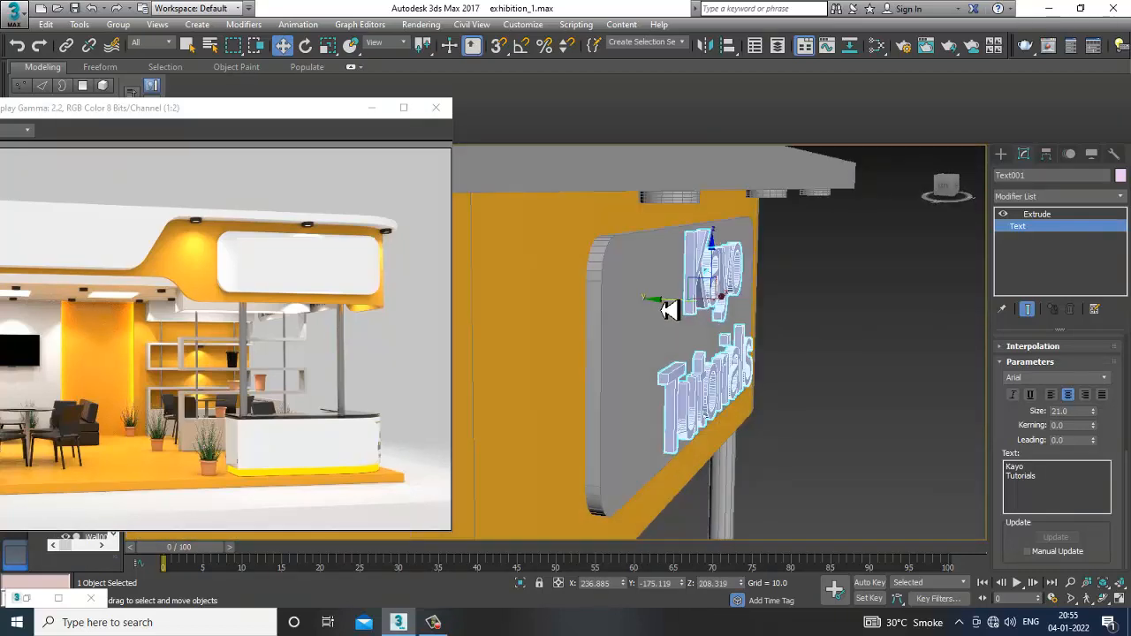
{"action": "left_click_drag", "start_coordinate": [669, 309], "coordinate": [666, 308]}
{"action": "middle_click_drag", "start_coordinate": [667, 308], "coordinate": [771, 331], "text": "alt"}
{"action": "left_click_drag", "start_coordinate": [771, 331], "coordinate": [727, 325]}
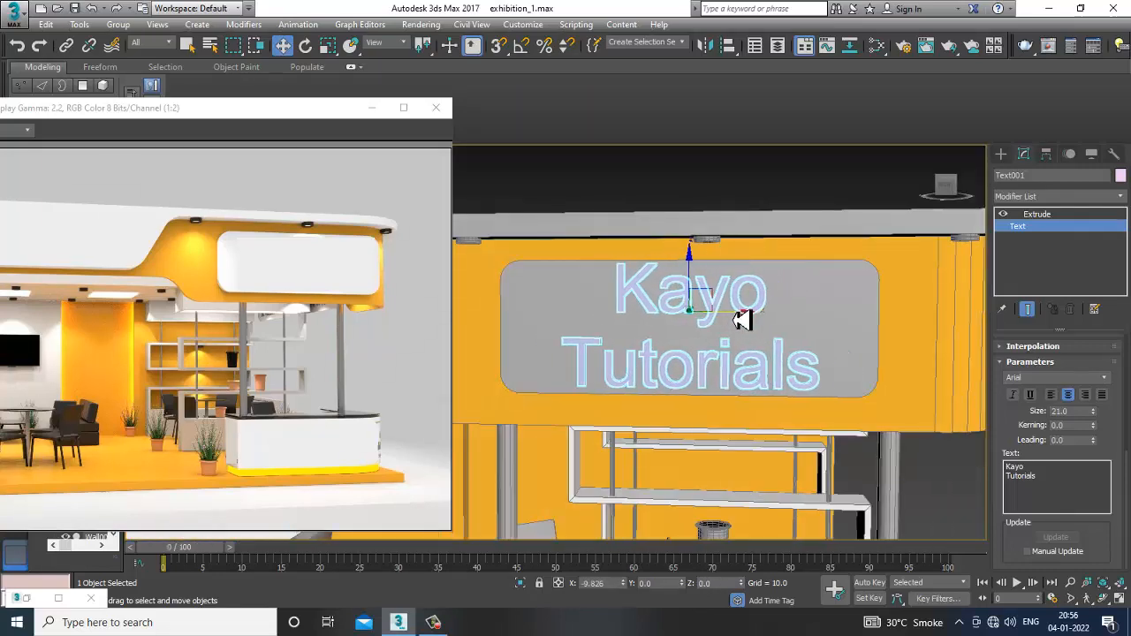
{"action": "middle_click_drag", "start_coordinate": [743, 320], "coordinate": [866, 383], "text": "alt"}
{"action": "key", "text": "r"}
{"action": "scroll", "coordinate": [751, 379], "scroll_direction": "down", "scroll_amount": 6}
{"action": "key", "text": "w"}
{"action": "left_click", "coordinate": [874, 319]}
- Minimize the reference image and examine the whole stand from the front for parts still without a material
{"action": "scroll", "coordinate": [866, 383], "scroll_direction": "up", "scroll_amount": 5}
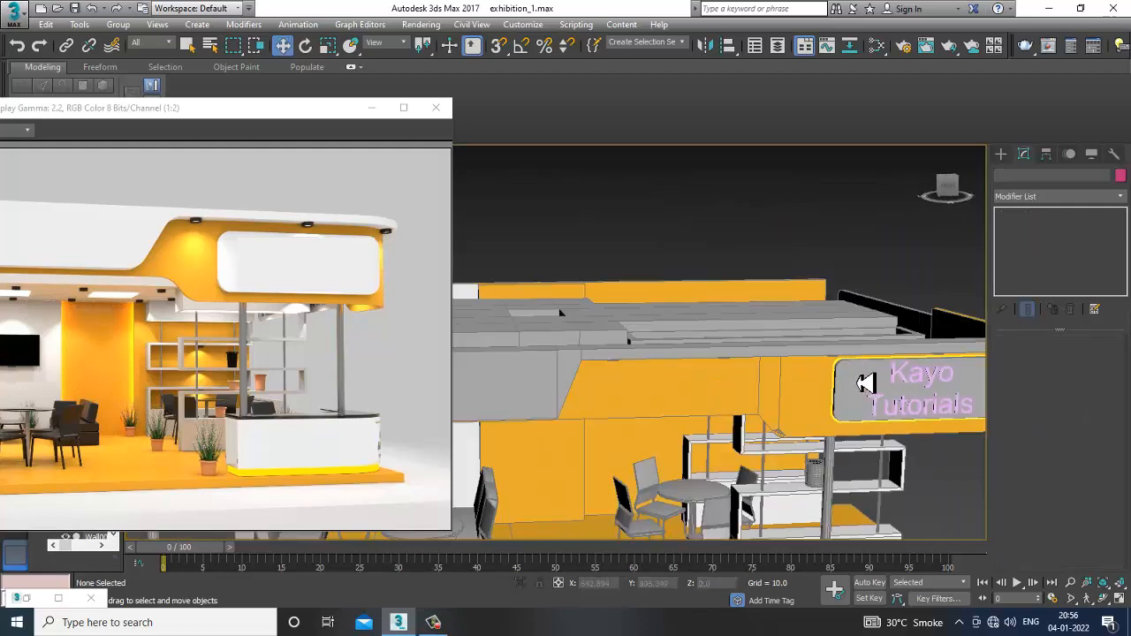
{"action": "scroll", "coordinate": [865, 383], "scroll_direction": "down", "scroll_amount": 8}
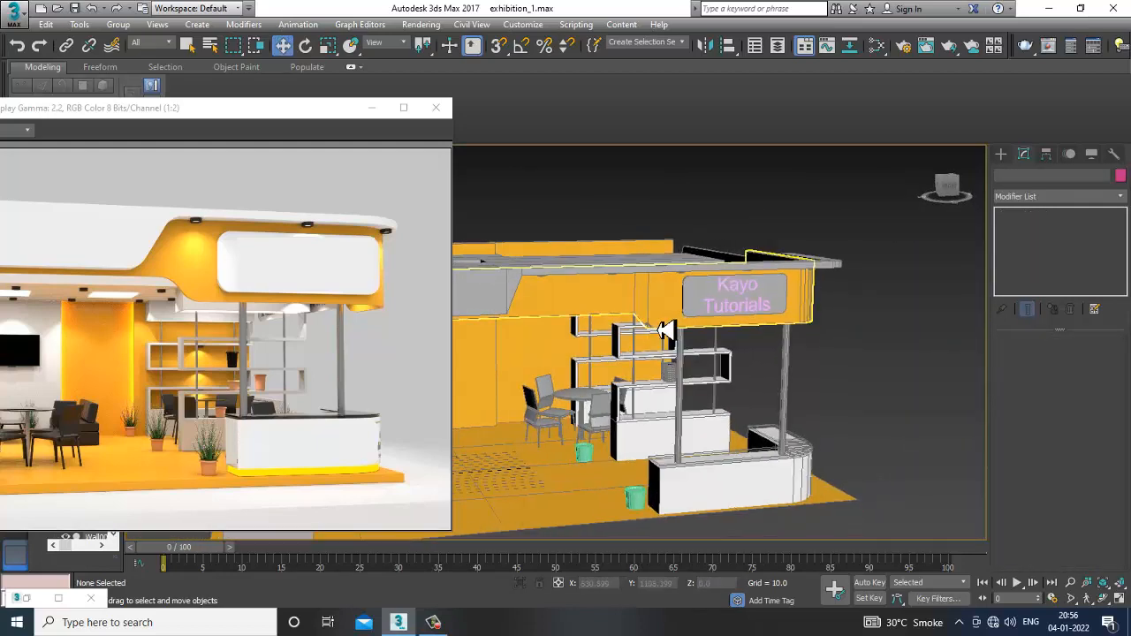
{"action": "middle_click_drag", "start_coordinate": [665, 329], "coordinate": [748, 343], "text": "alt"}
{"action": "left_click", "coordinate": [373, 108]}
{"action": "scroll", "coordinate": [760, 315], "scroll_direction": "up", "scroll_amount": 5}
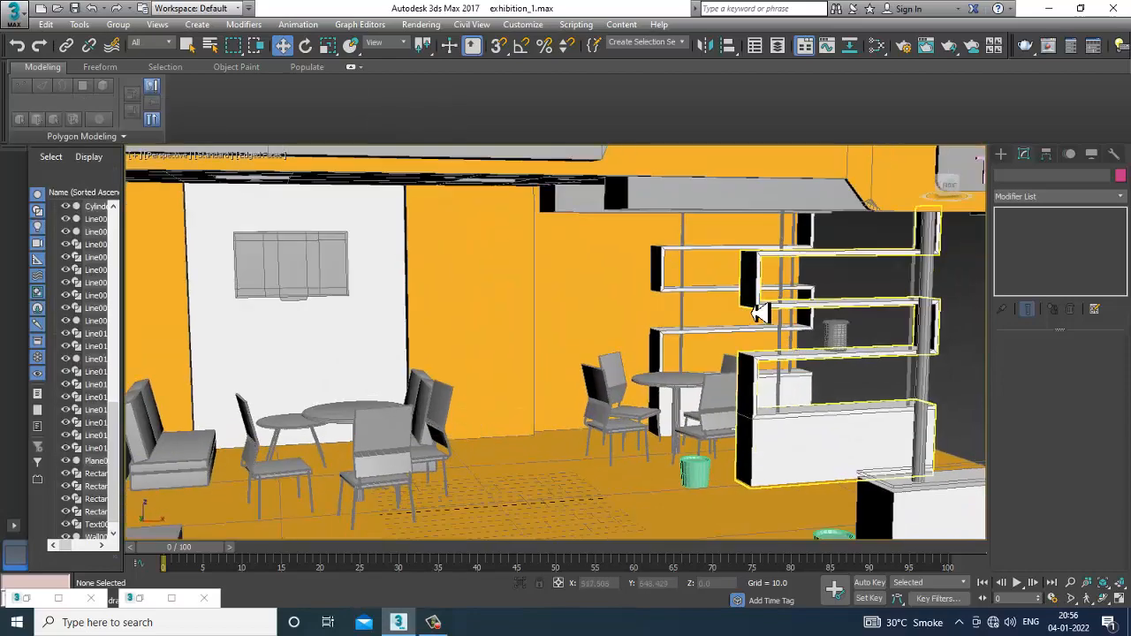
{"action": "middle_click_drag", "start_coordinate": [585, 356], "coordinate": [711, 409], "text": "alt"}
{"action": "scroll", "coordinate": [616, 394], "scroll_direction": "down", "scroll_amount": 6}
{"action": "scroll", "coordinate": [550, 385], "scroll_direction": "up", "scroll_amount": 6}
{"action": "scroll", "coordinate": [624, 386], "scroll_direction": "down", "scroll_amount": 4}
{"action": "scroll", "coordinate": [714, 403], "scroll_direction": "up", "scroll_amount": 2}
{"action": "middle_click_drag", "start_coordinate": [710, 408], "coordinate": [720, 415], "text": "alt"}
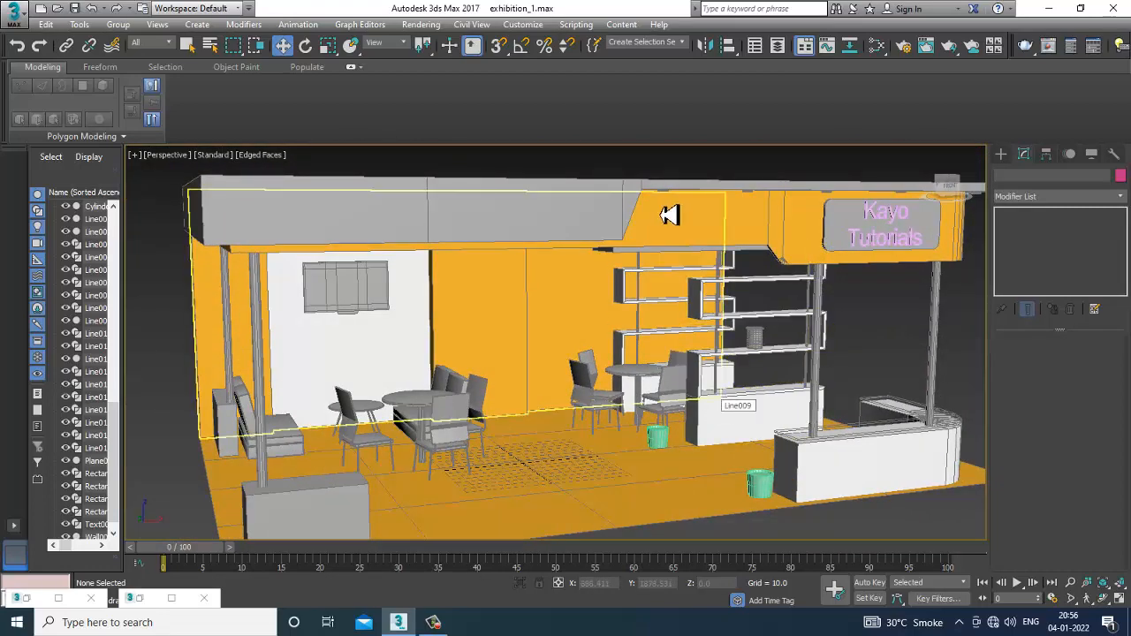